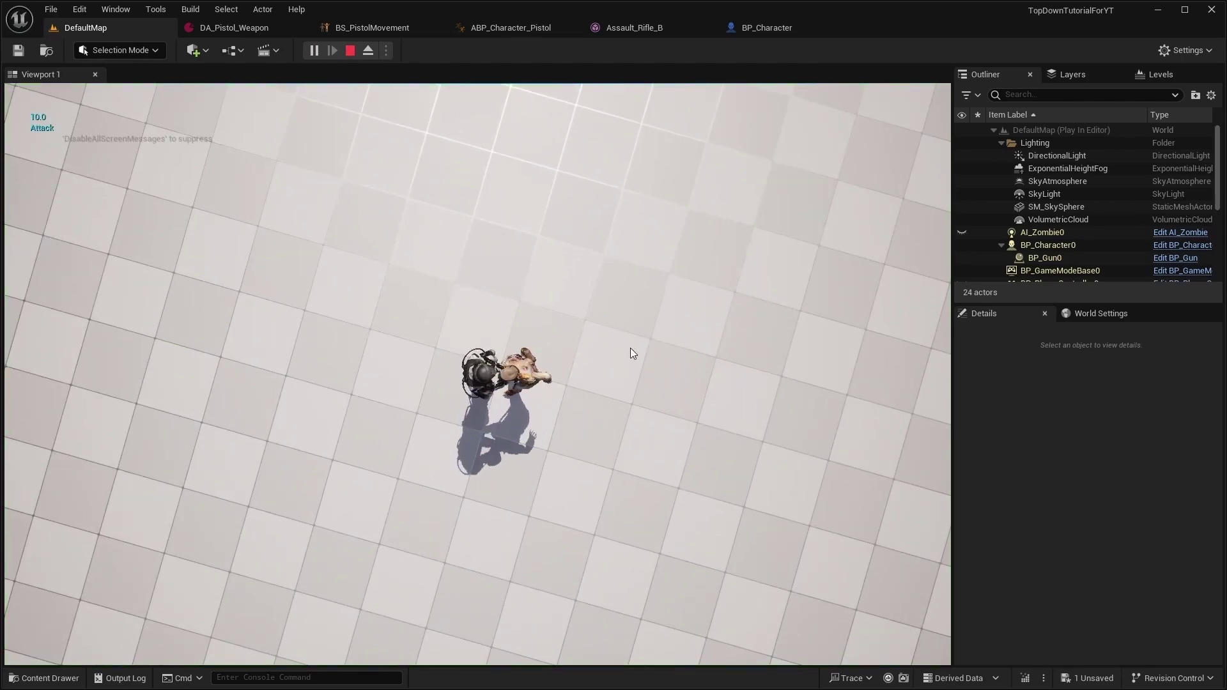
- Fire the pistol at the zombie in the play-test so damage numbers appear
left_click(650, 304)
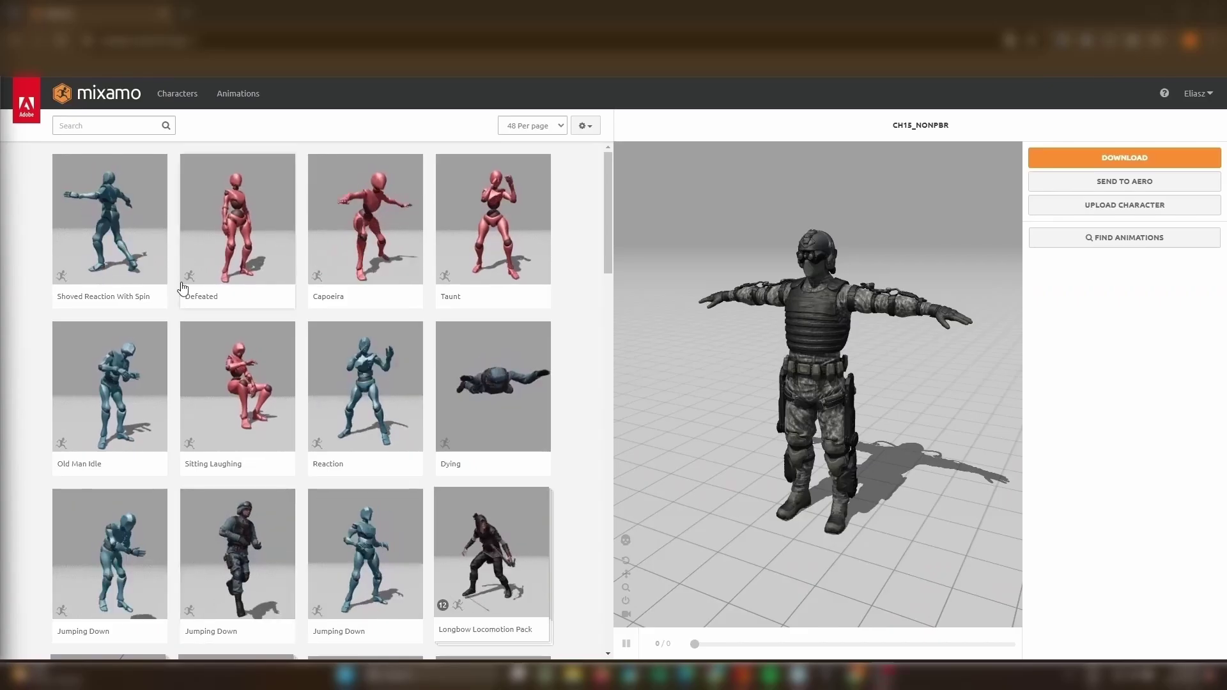
- Search 'pistol idle' and download the relaxed Pistol Idle as a skinless FBX
left_click(107, 126)
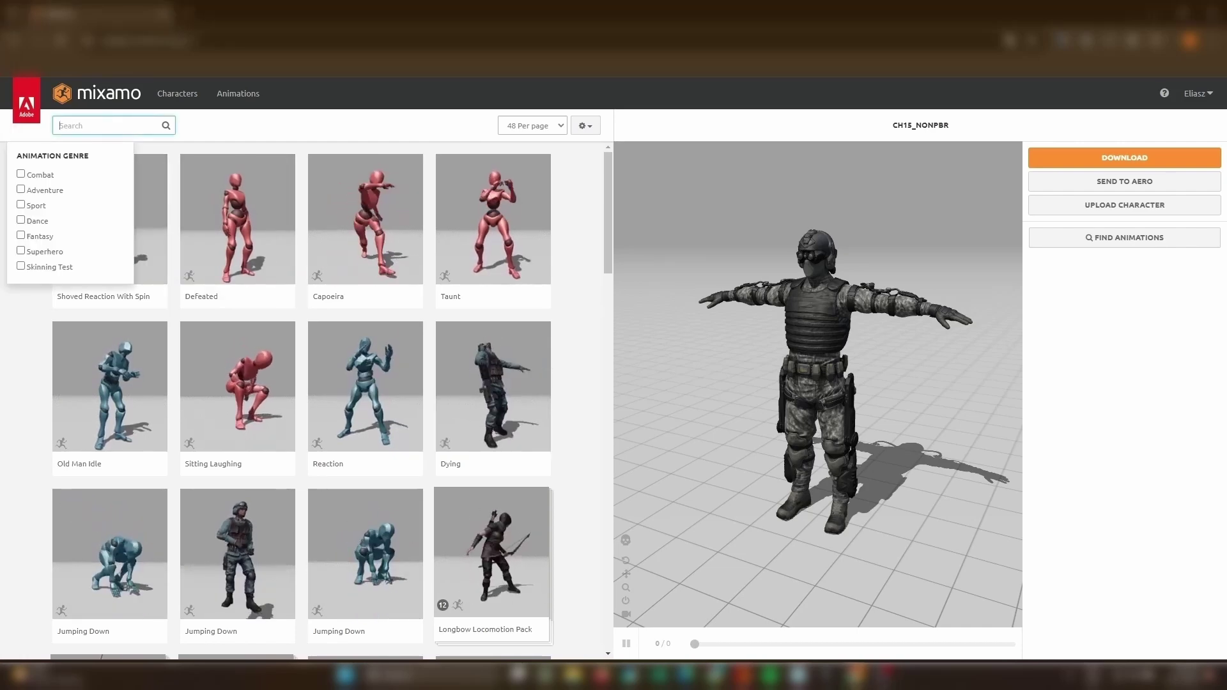
key("Escape")
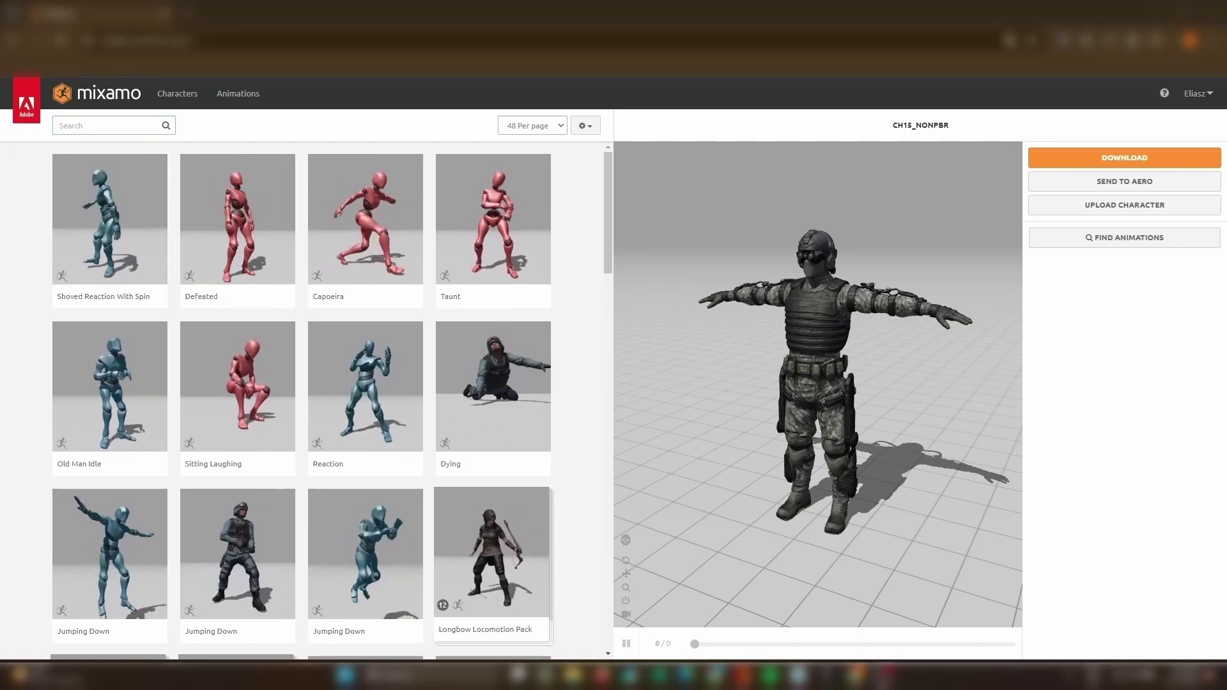
left_click(80, 124)
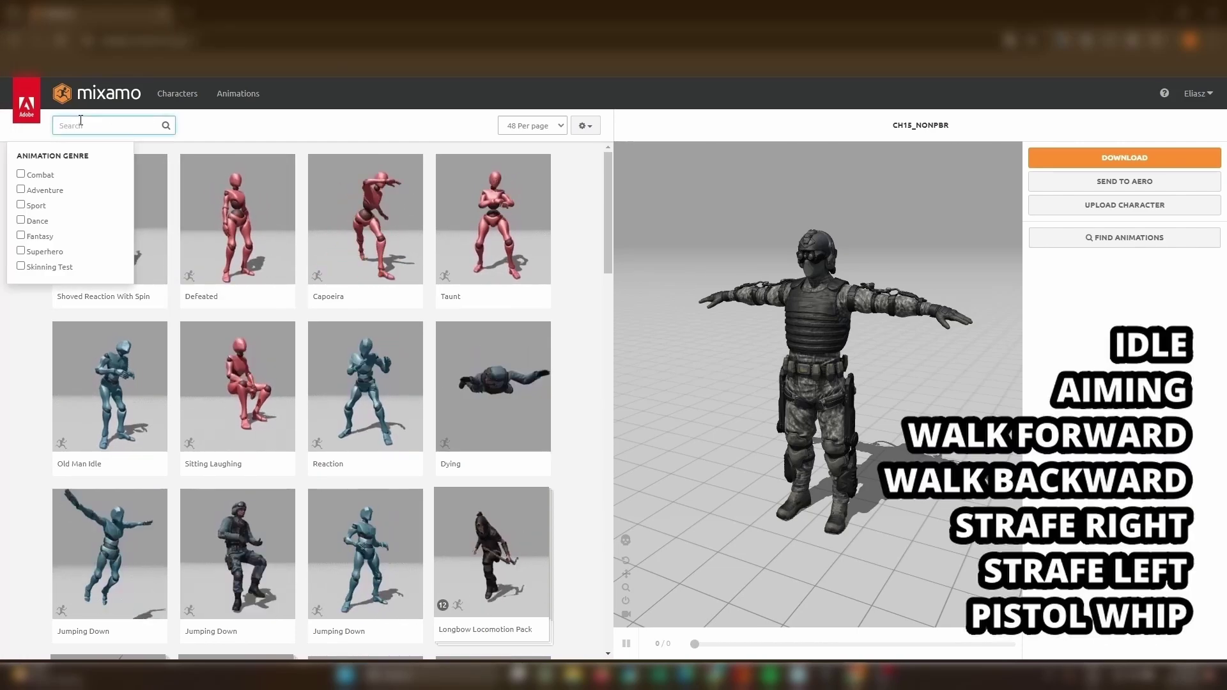
type("pistol idle")
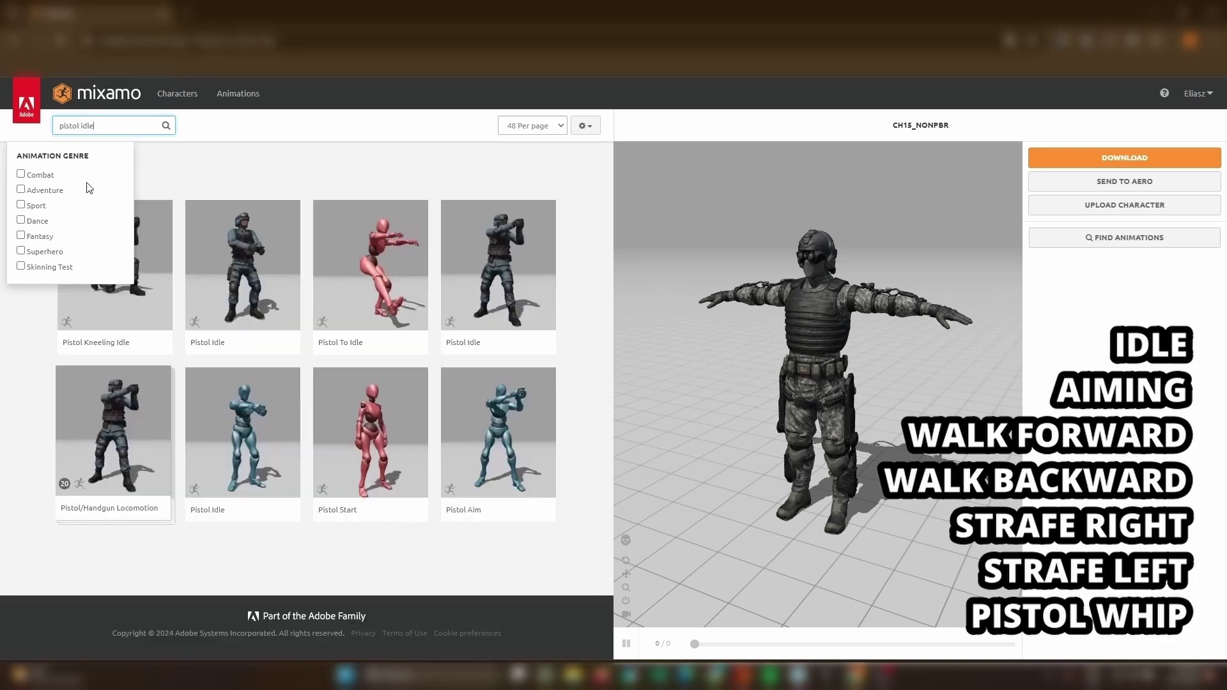
key("Return")
left_click(257, 458)
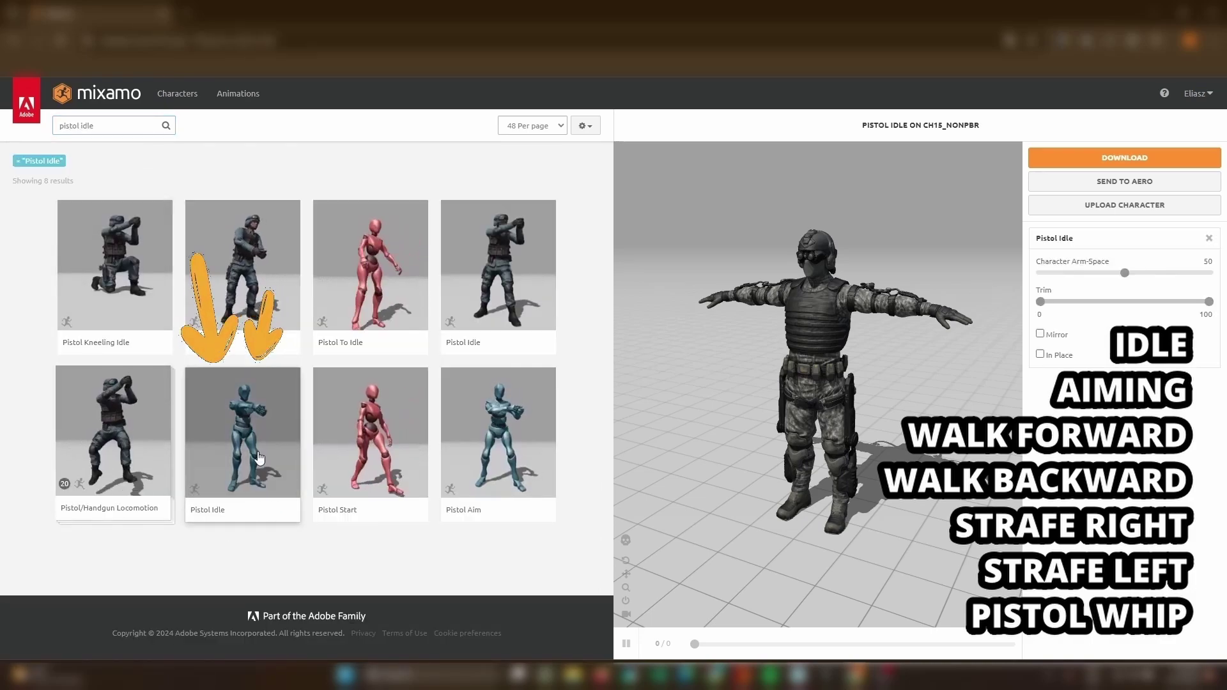
left_click(1094, 153)
left_click(693, 213)
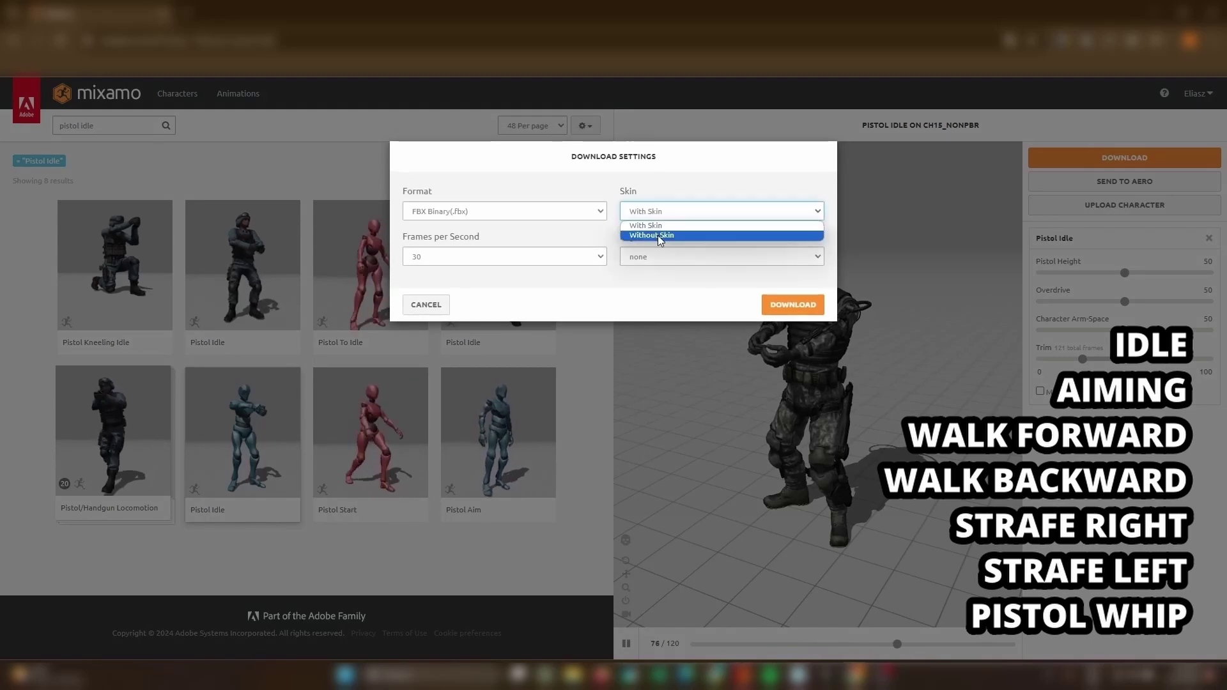
left_click(788, 313)
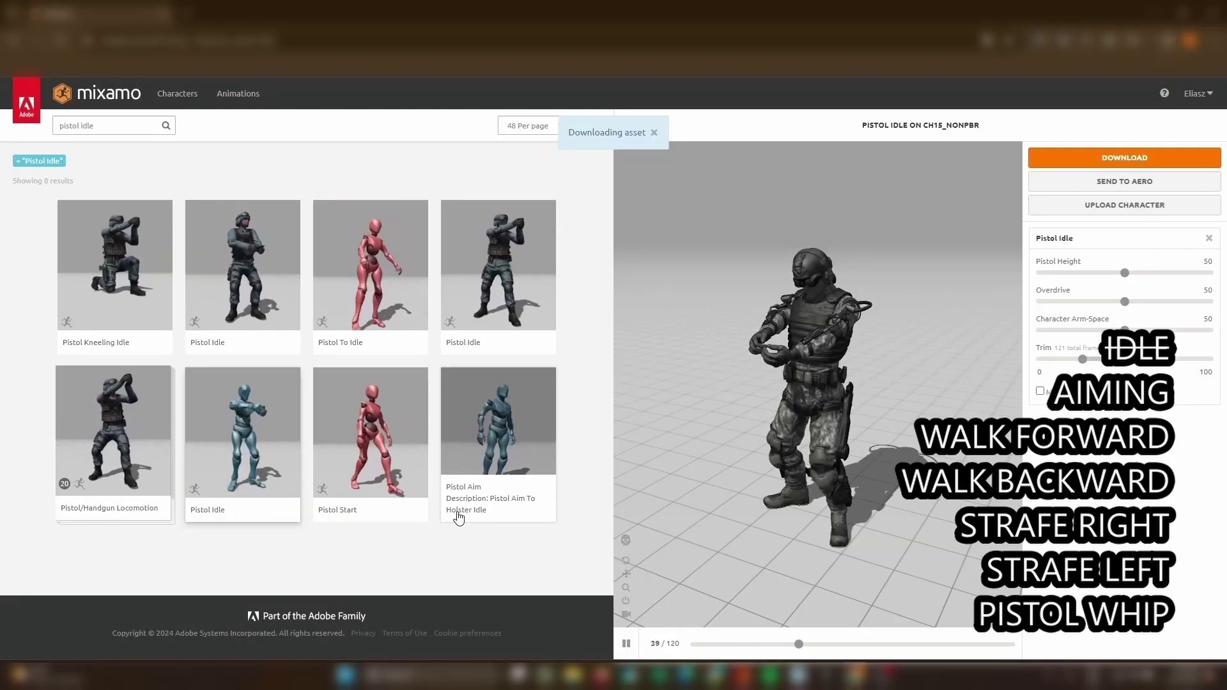
- Download the aiming Pistol Idle variant as well
left_click(508, 279)
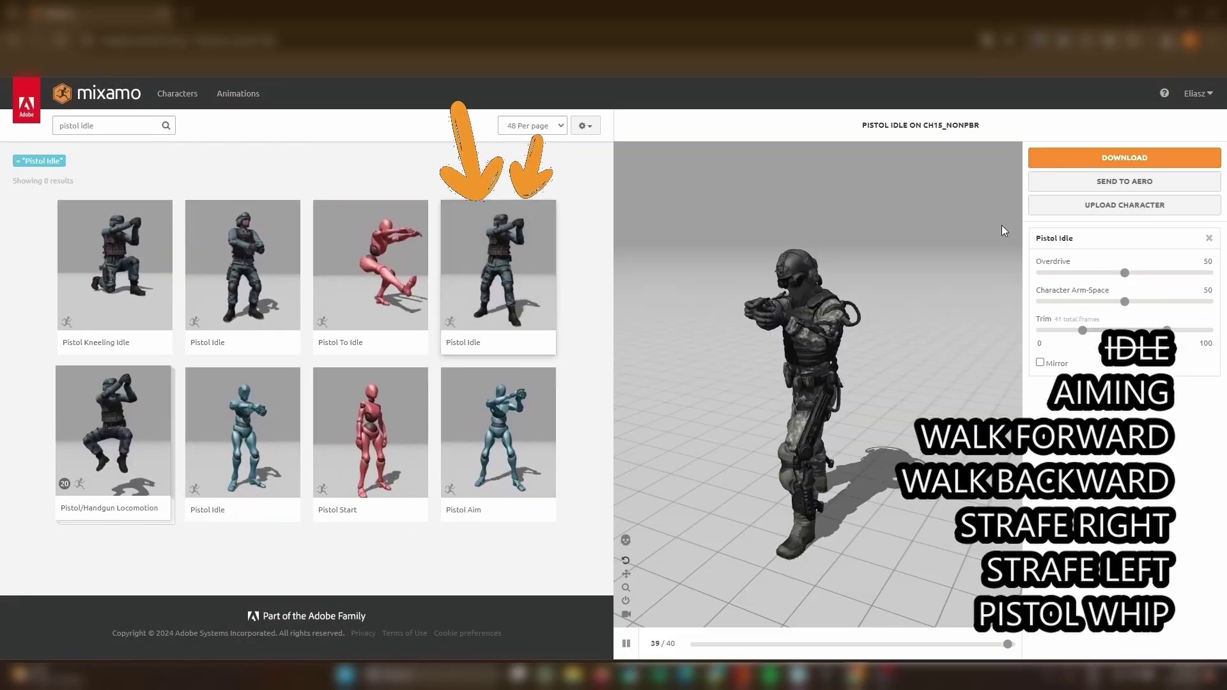
left_click(1059, 159)
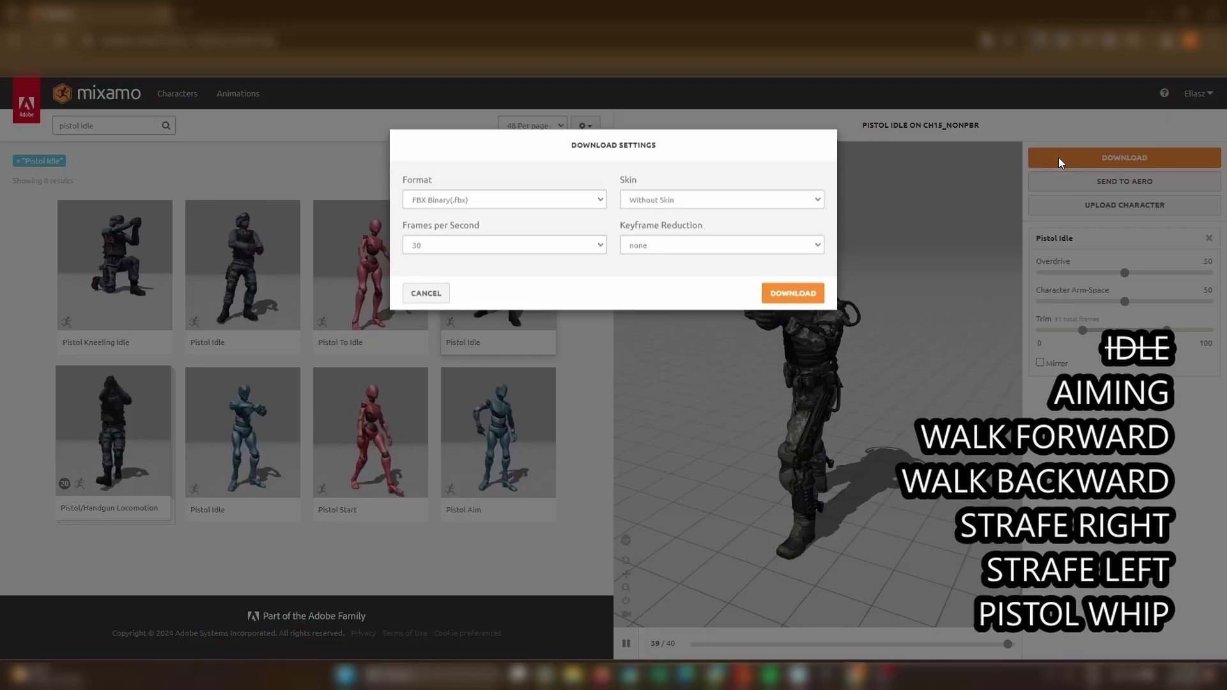
left_click(791, 296)
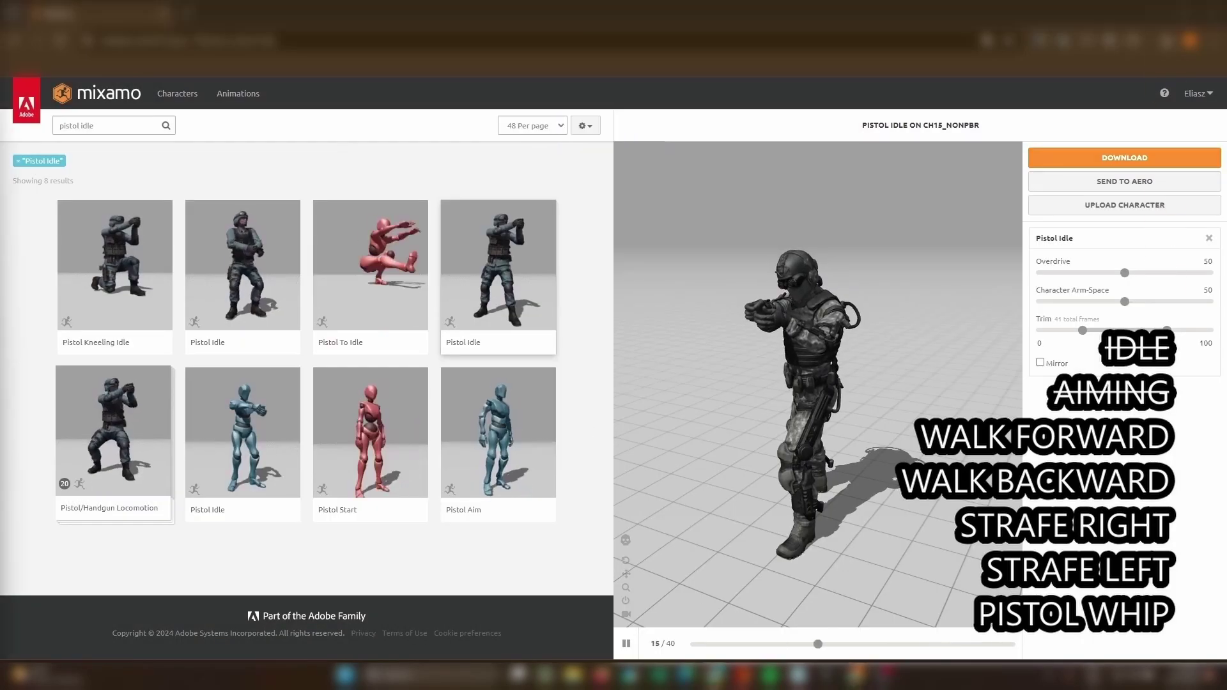
left_click(104, 128)
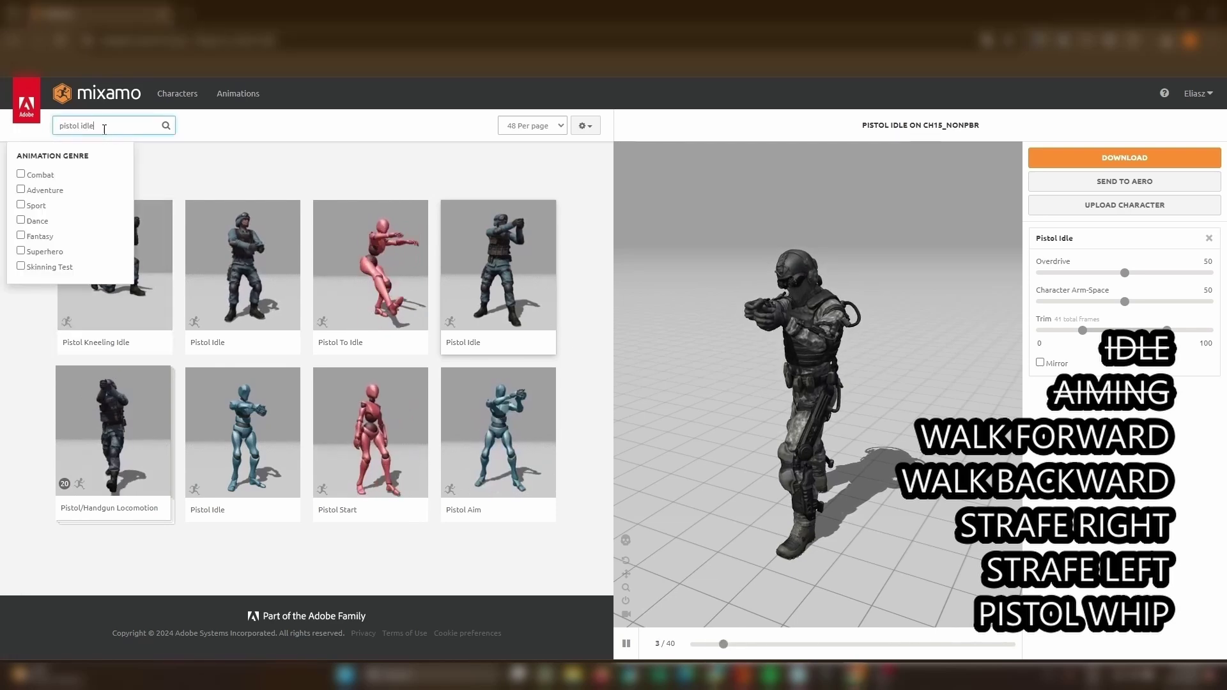
type("wak")
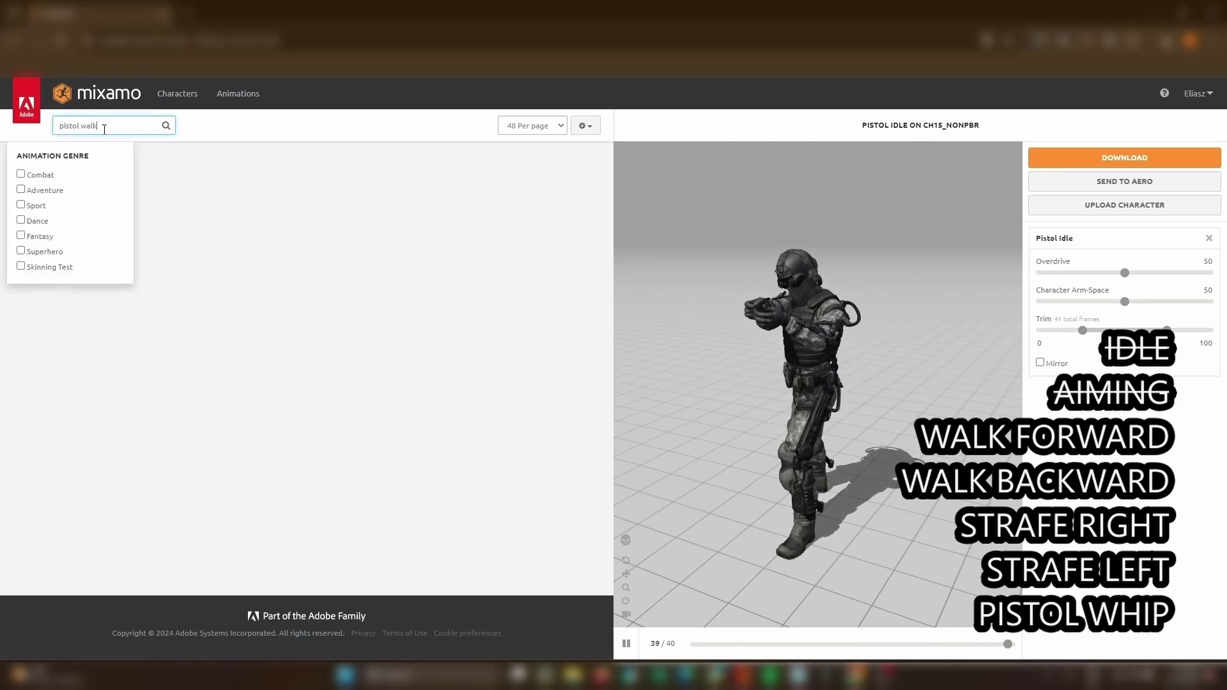
- Download in-place Pistol Walk and Pistol Walk Backward animations
left_click(409, 296)
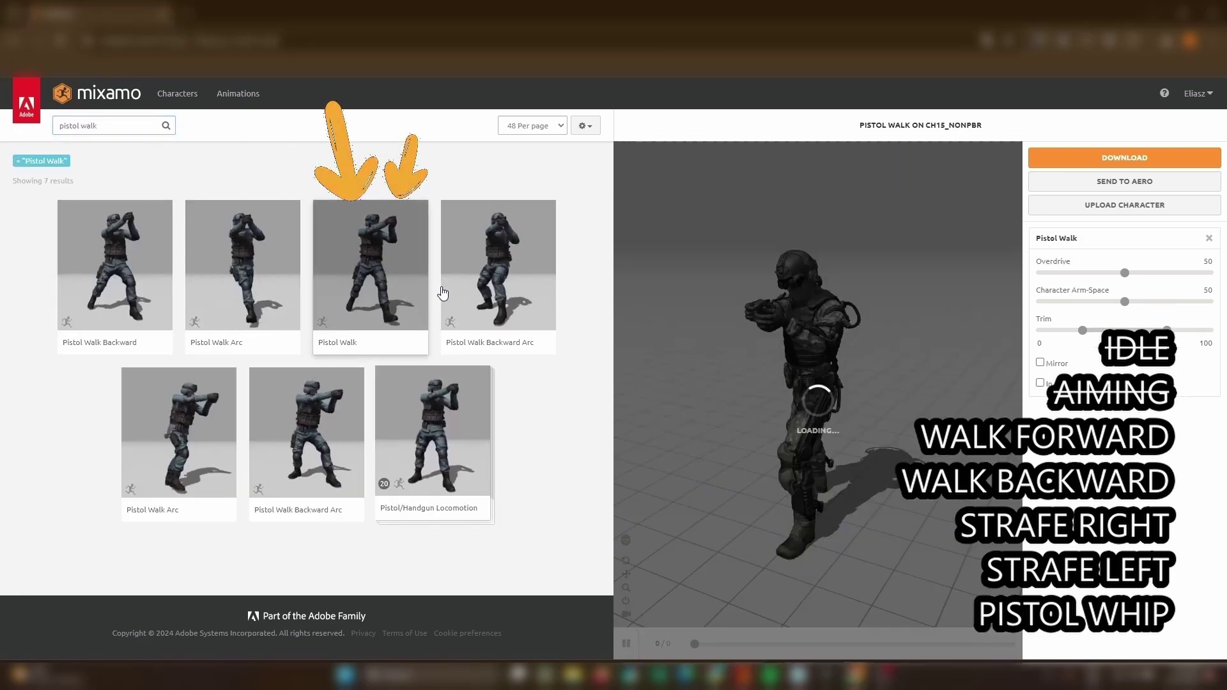
left_click(1040, 383)
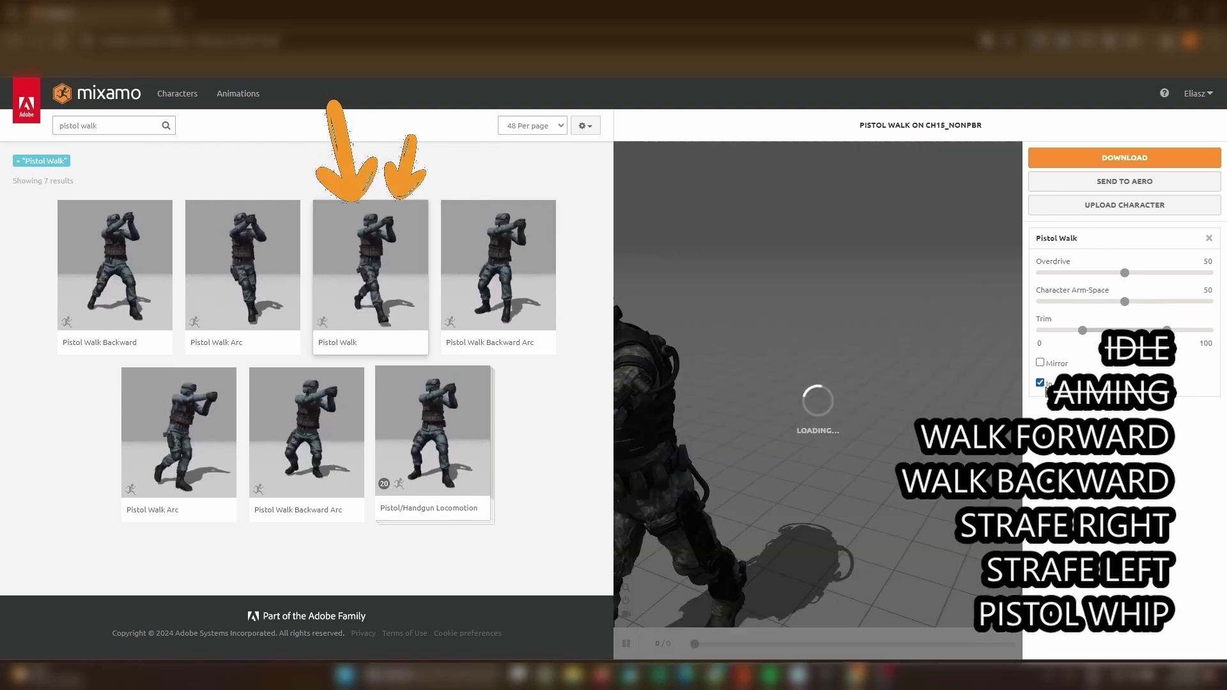
left_click(1125, 157)
left_click(793, 304)
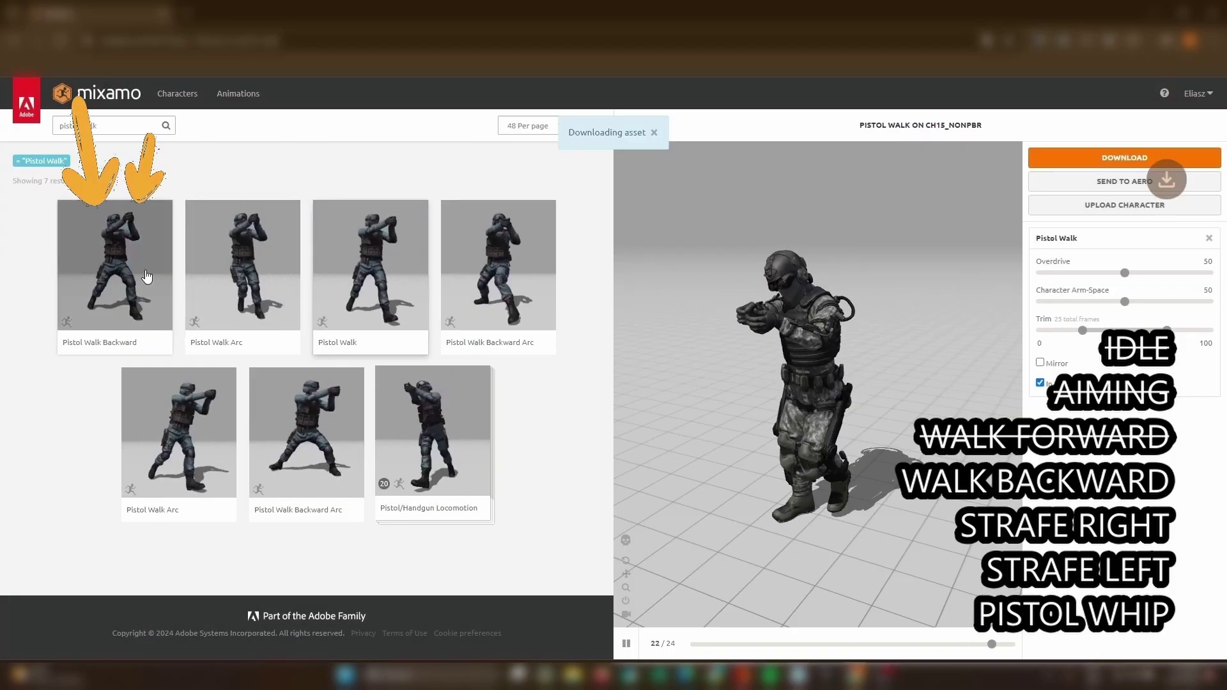
left_click(144, 268)
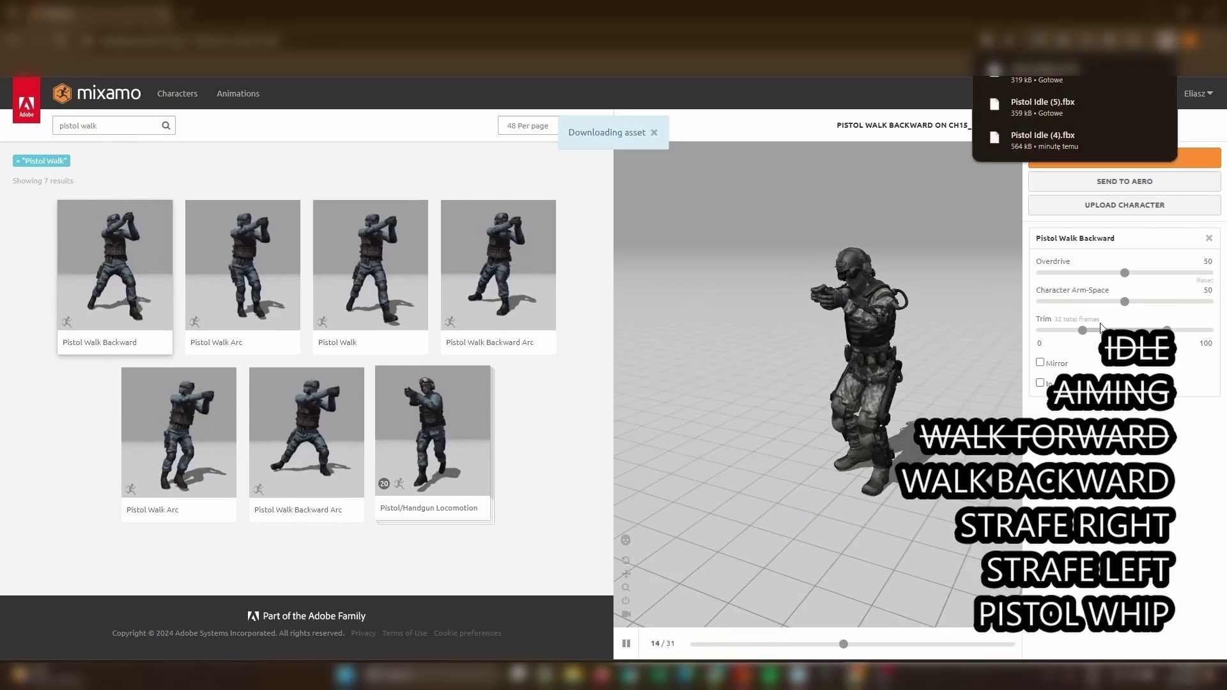
left_click(1040, 383)
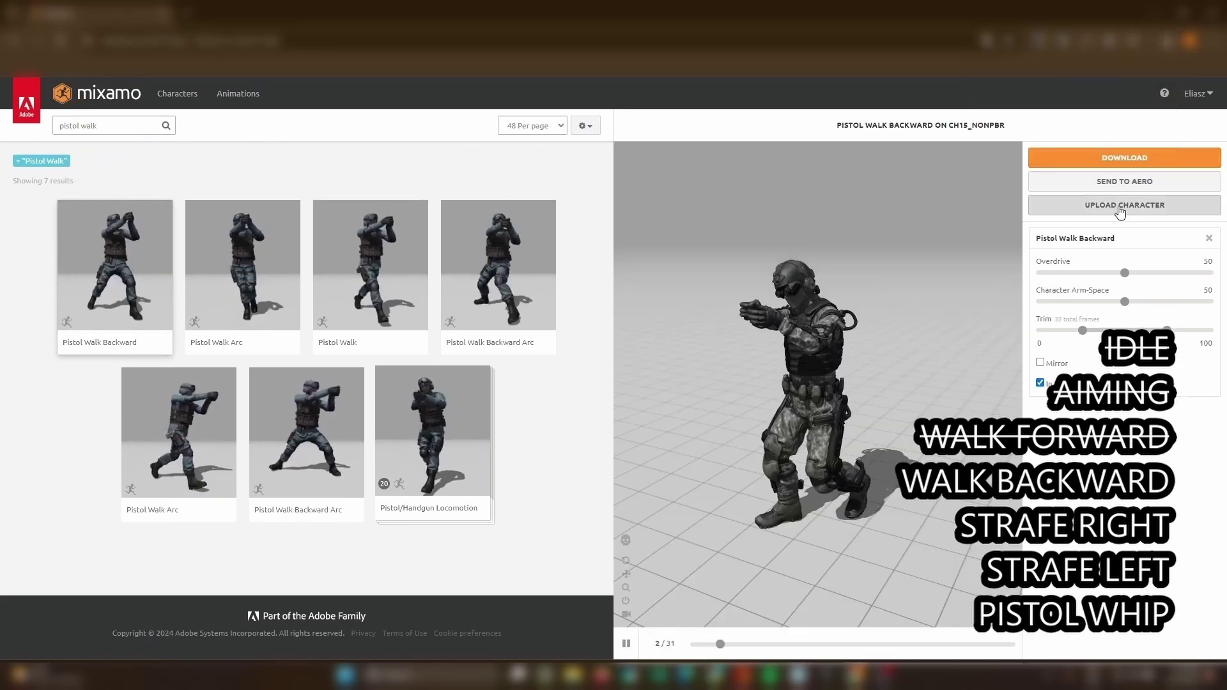
left_click(1122, 159)
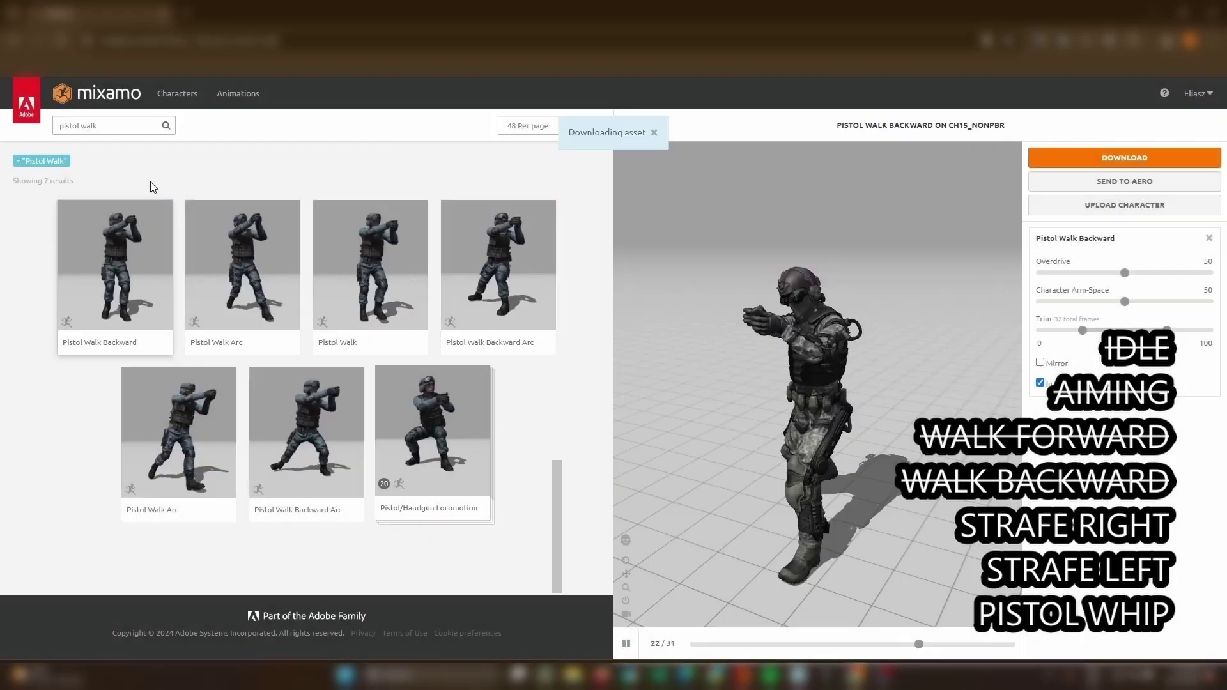
left_click(118, 125)
- Search 'pistol strafe' and download the in-place right and left strafe animations
key("BackSpace")
key("BackSpace")
key("BackSpace")
type("strafe")
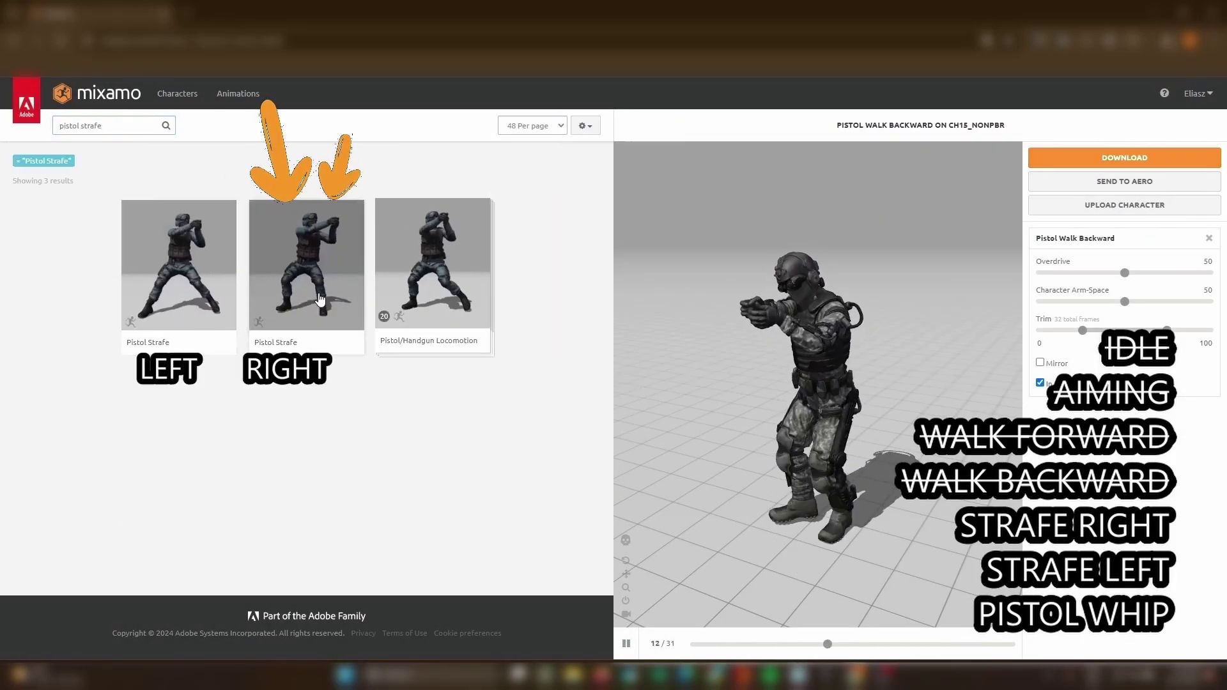
left_click(212, 335)
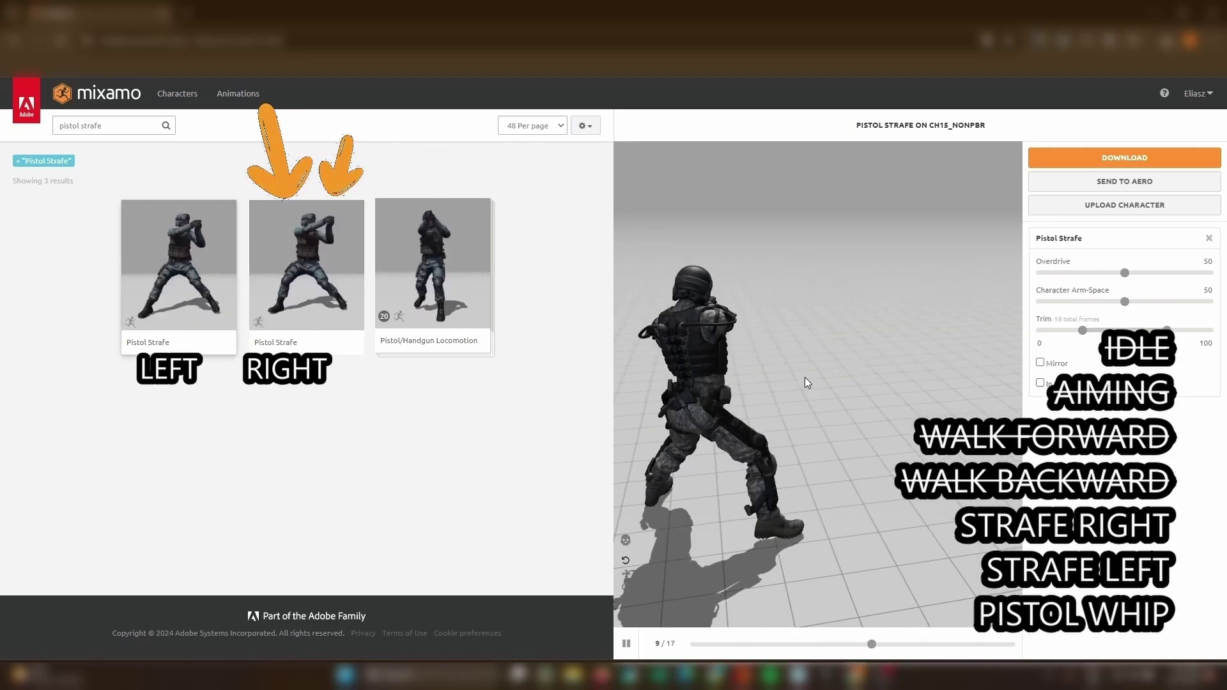
left_click(307, 269)
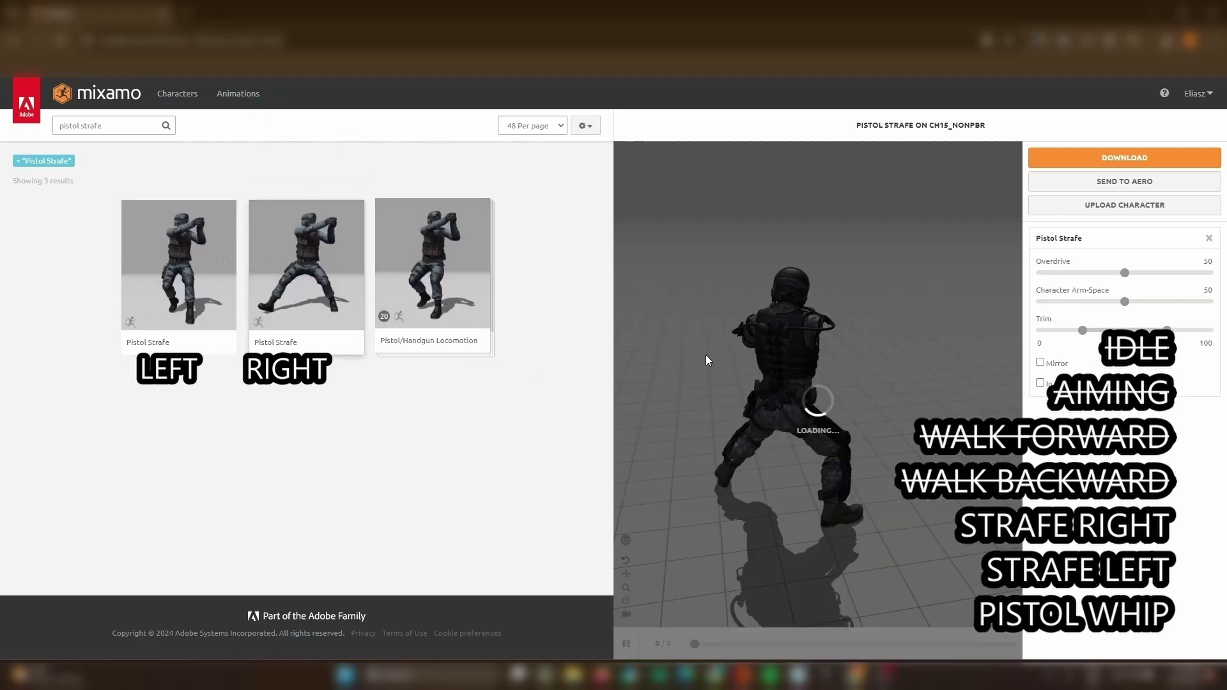
left_click(1040, 382)
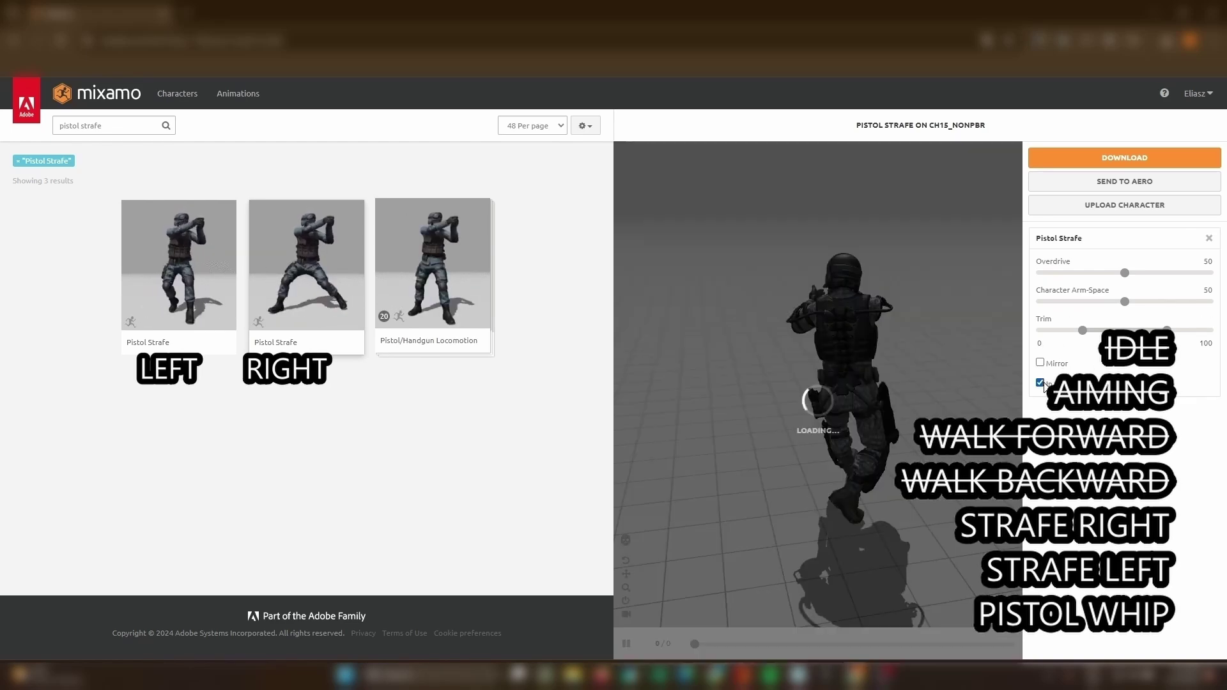
left_click(1094, 157)
left_click(806, 298)
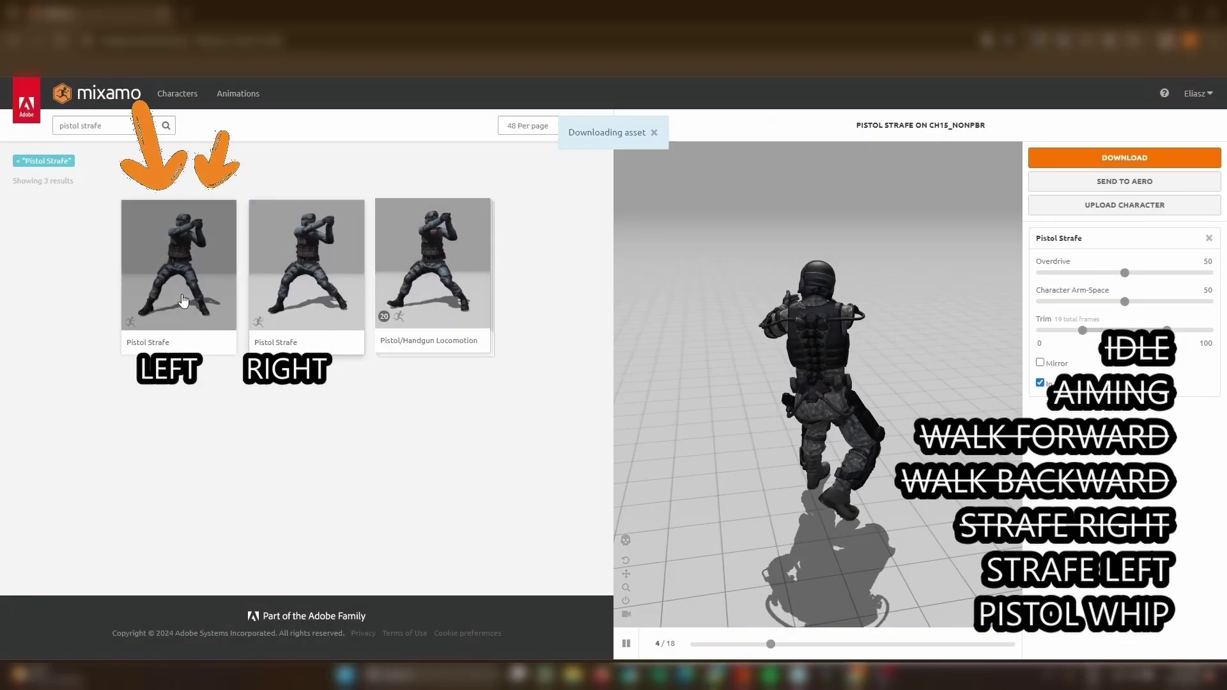
left_click(179, 264)
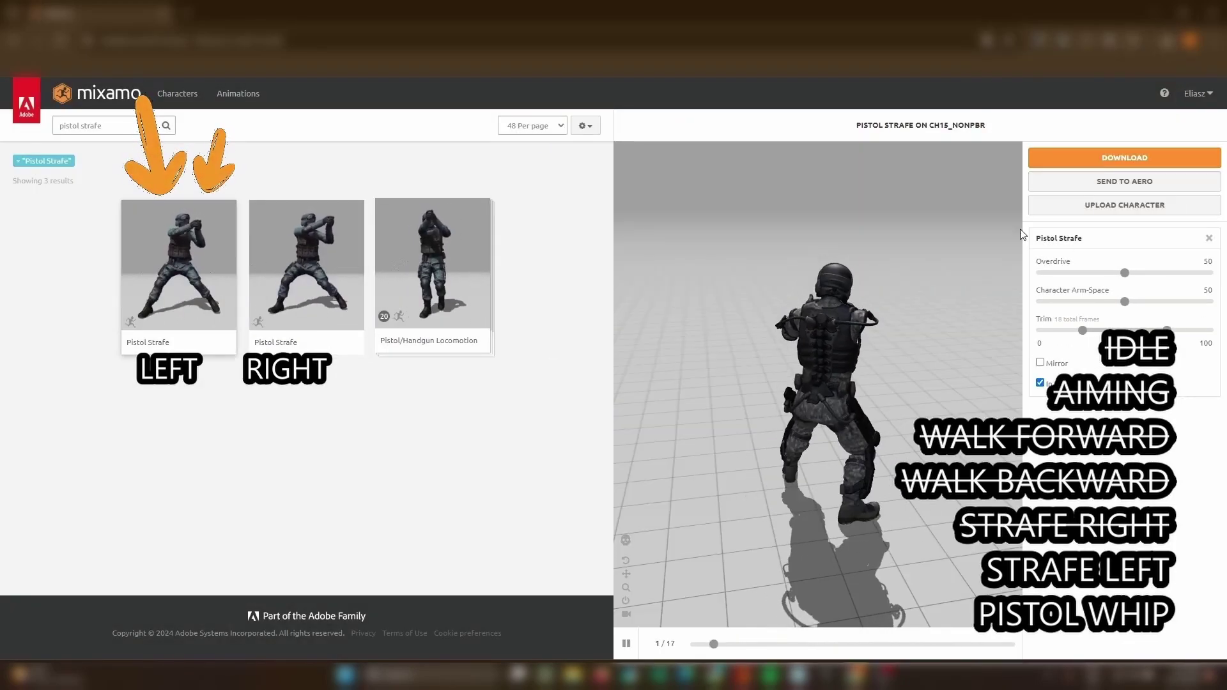
left_click(1131, 165)
left_click(793, 299)
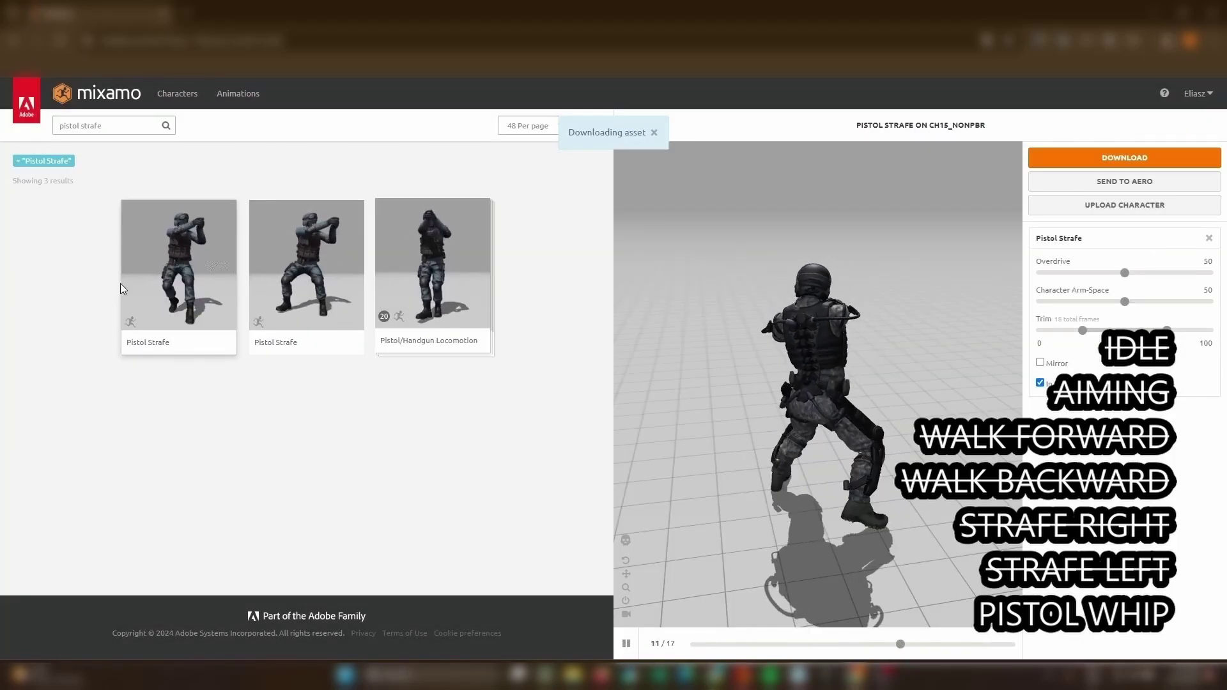
- Search 'pistol whip', preview Pistol Whip on CH15_NONPBR and download it
left_click(106, 127)
key("BackSpace")
type("whip")
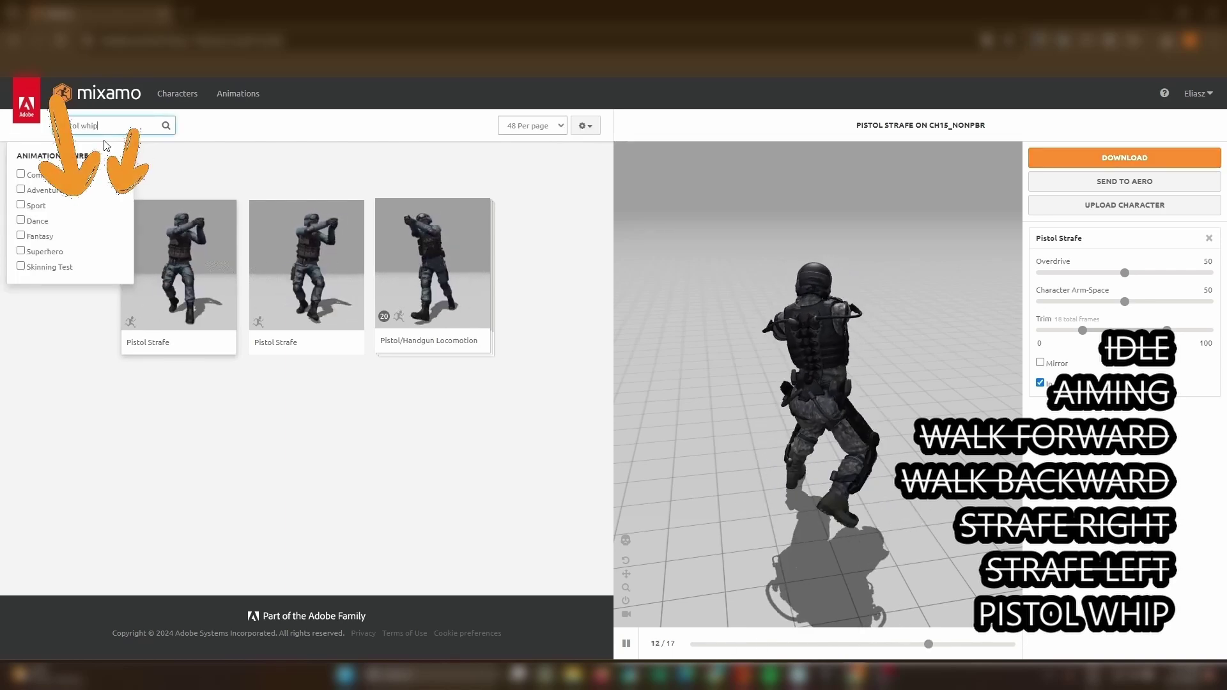
key("Return")
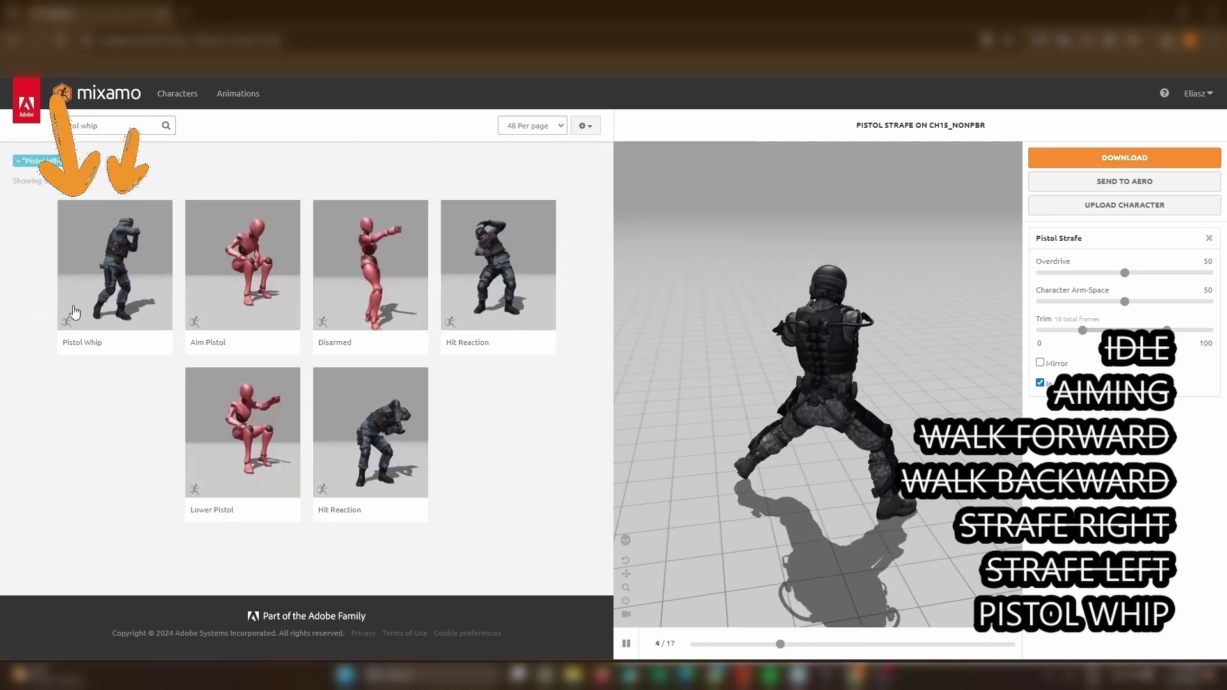
left_click(115, 268)
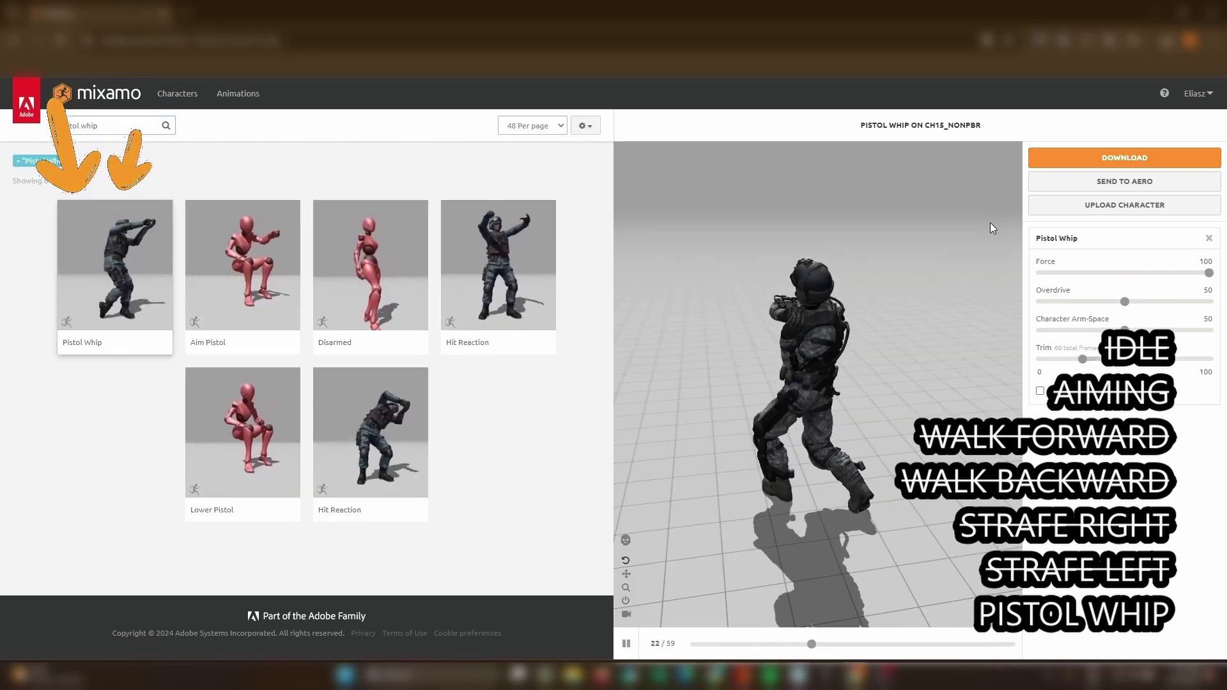
left_click(1122, 165)
left_click(778, 304)
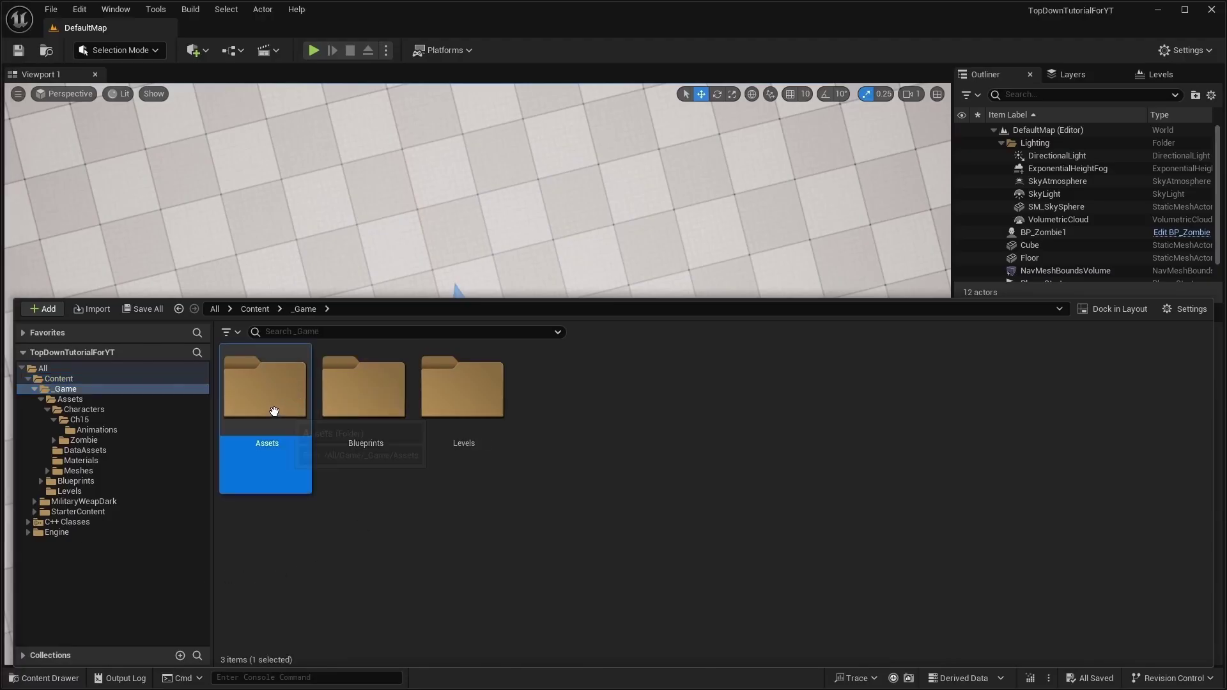
- Go to Assets > Characters > Ch15 > Animations and open the folder's context menu
double_click(274, 411)
double_click(276, 414)
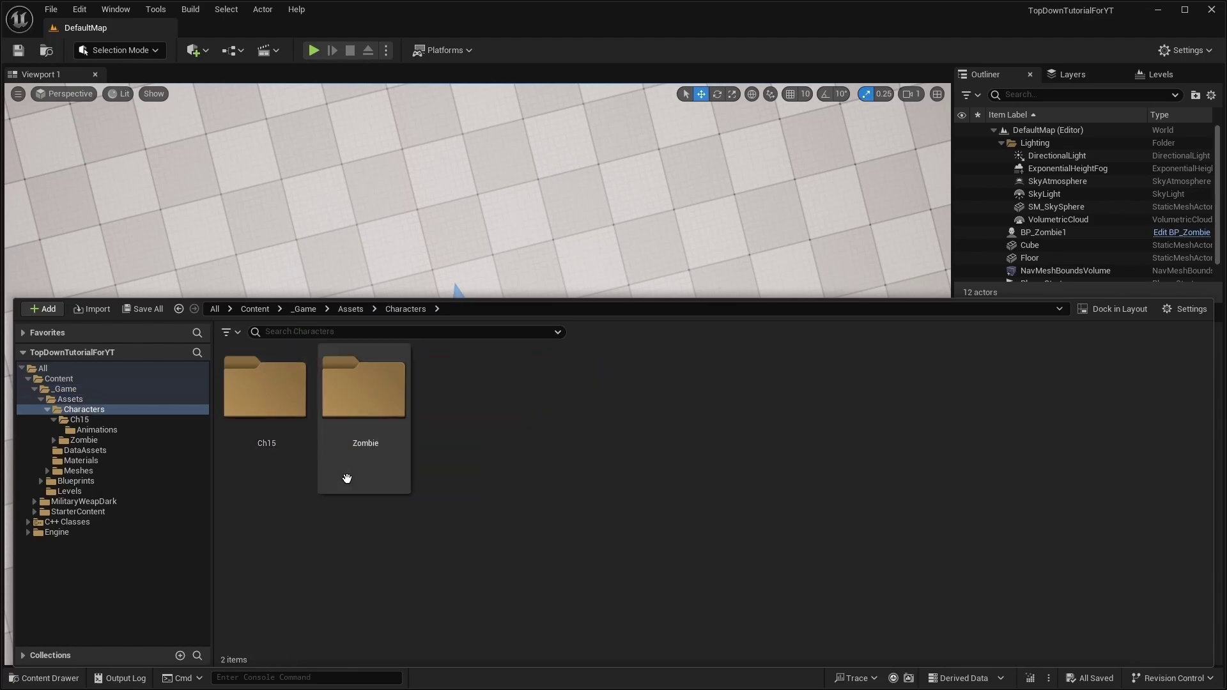
double_click(274, 430)
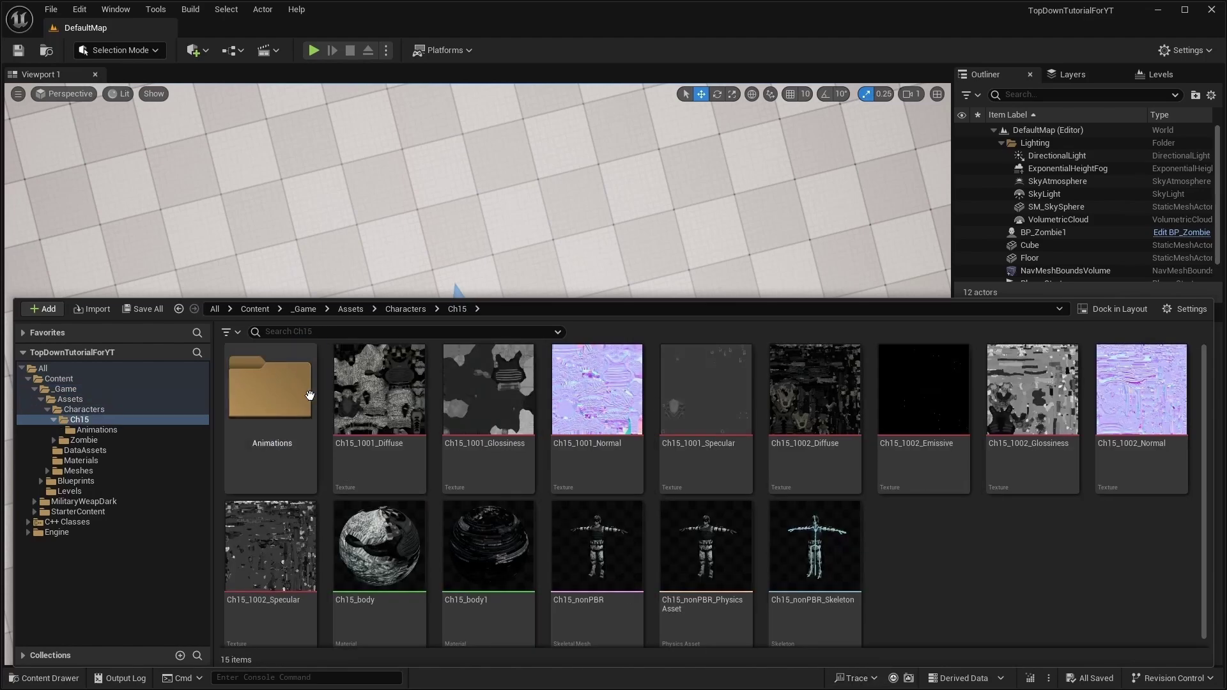
double_click(269, 406)
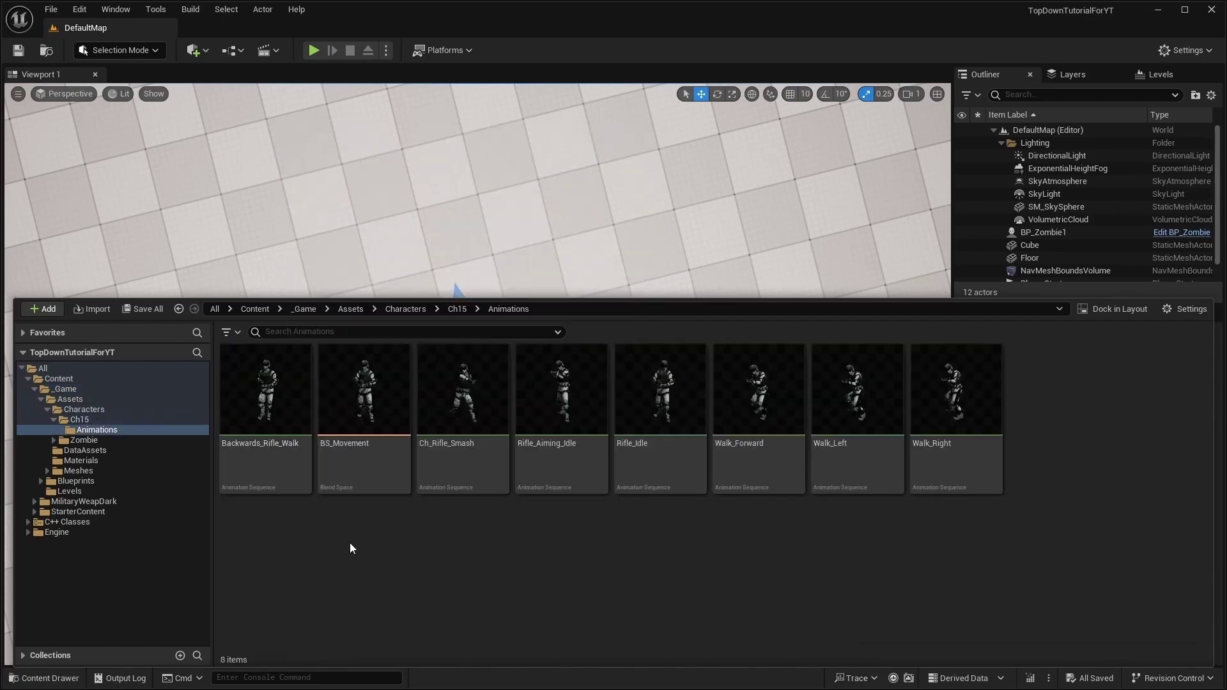
right_click(337, 543)
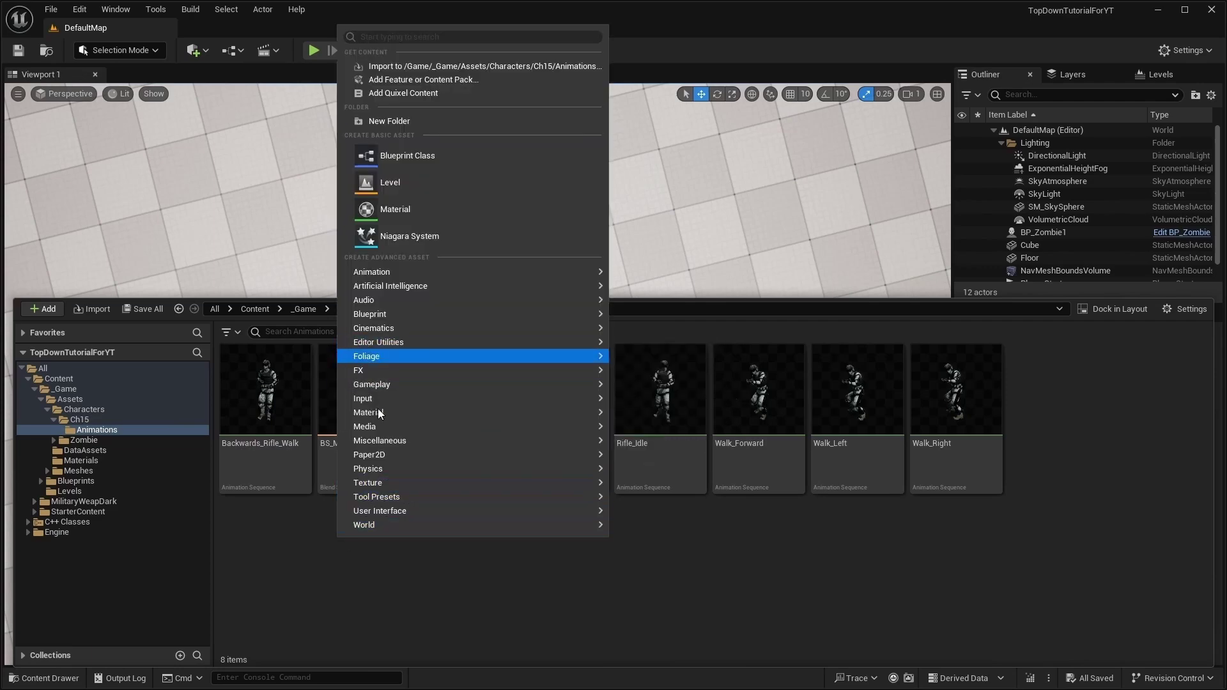
- Import all downloaded pistol FBX files into Animations using Ch15_nonPBR_Skeleton
left_click(410, 66)
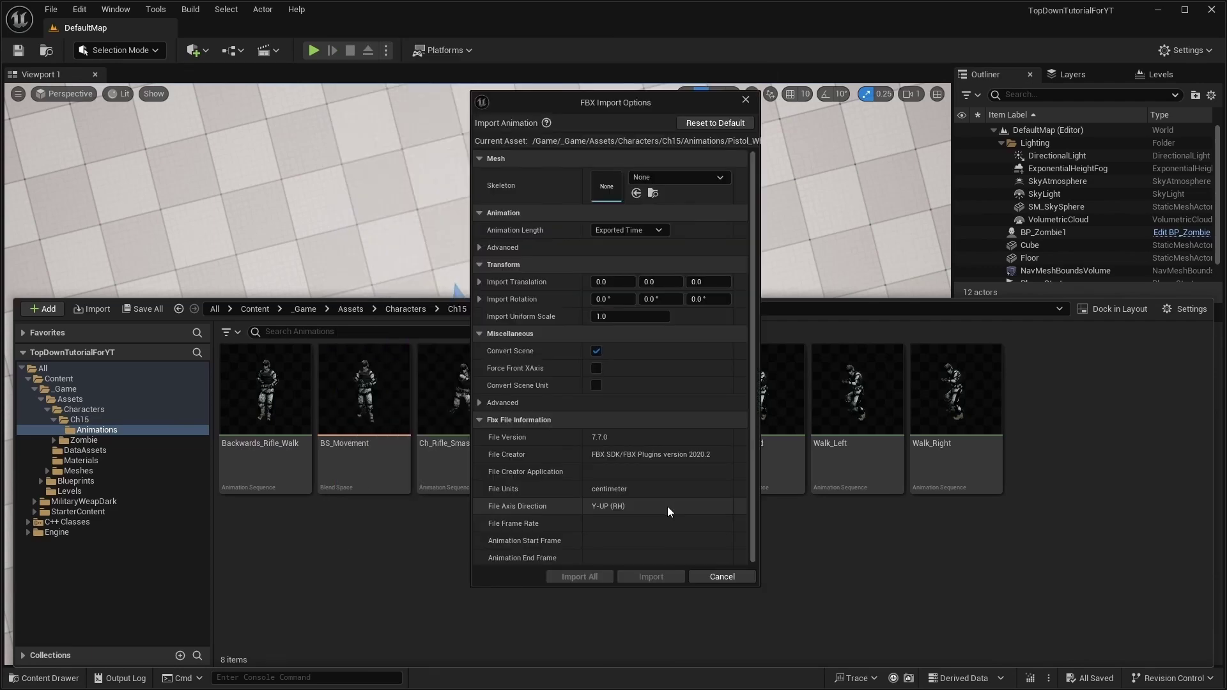
left_click(678, 178)
left_click(700, 334)
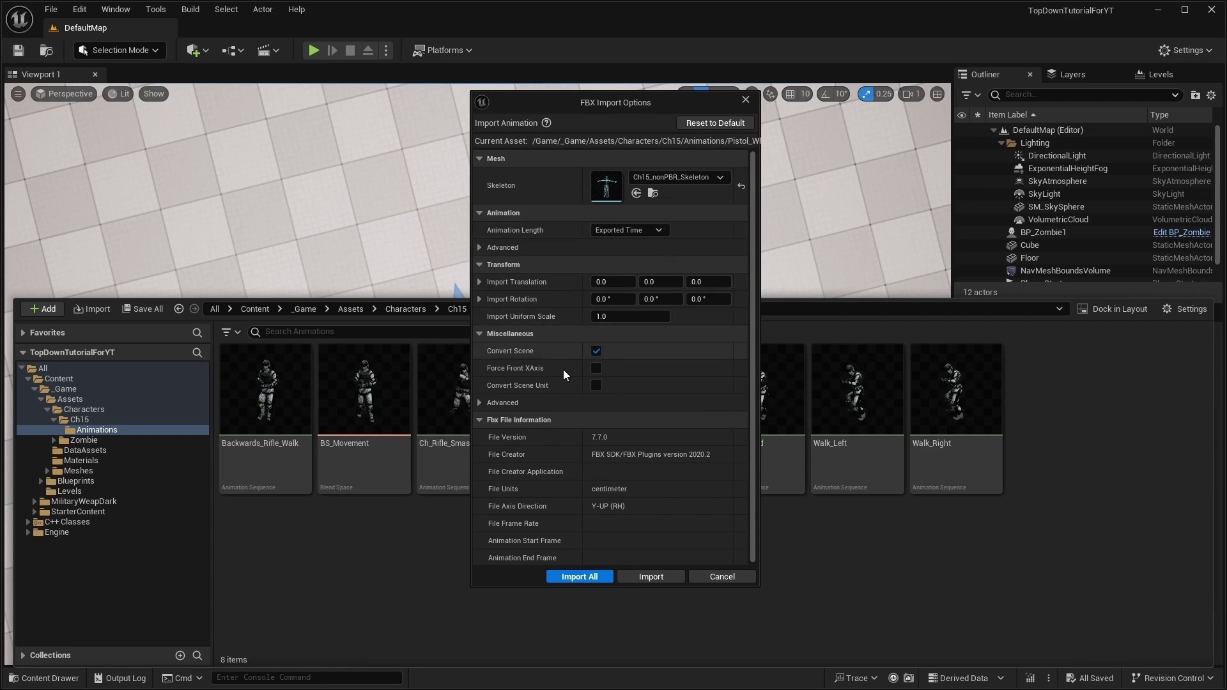
left_click(579, 576)
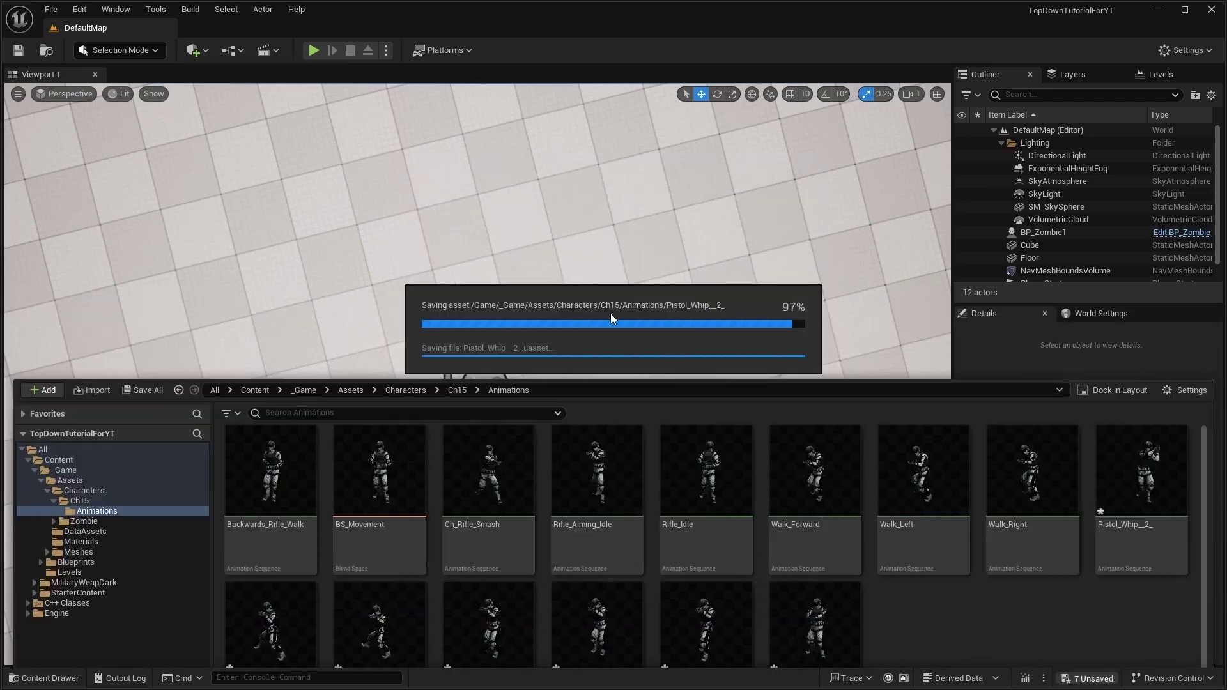
- Rename the walk animations to Pistol_Walk and Pistol_Walk_Backwards
key("ctrl+space")
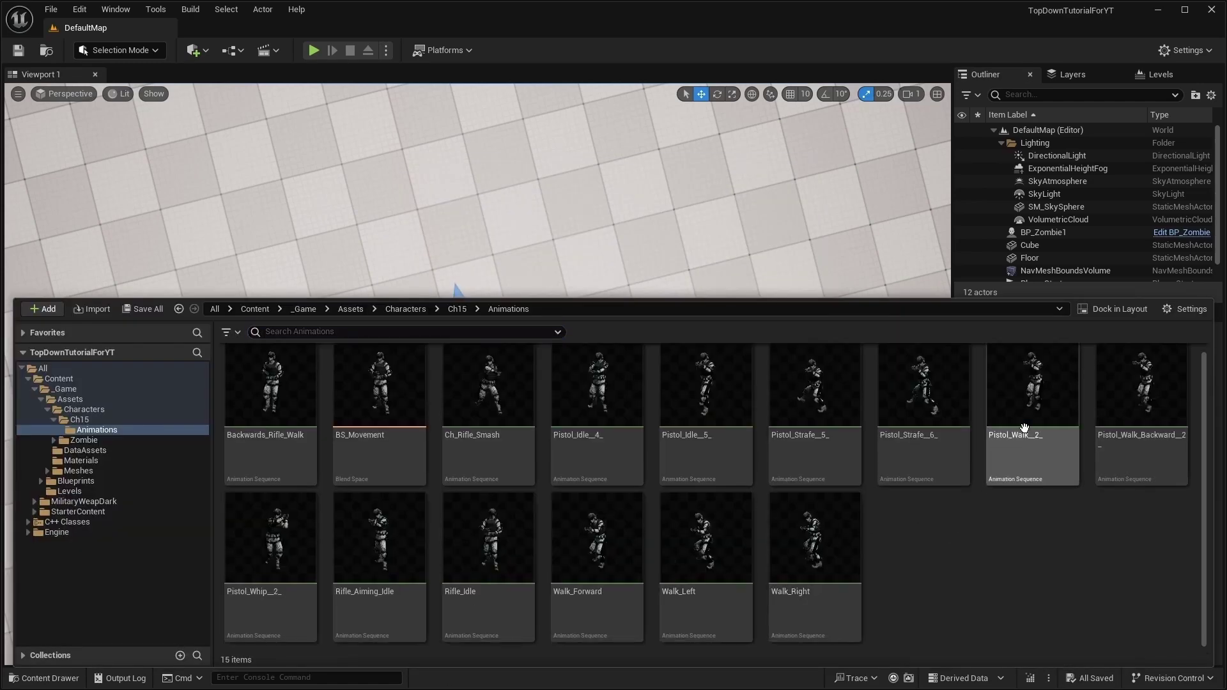
right_click(1027, 434)
left_click(1010, 394)
key("F2")
type("P")
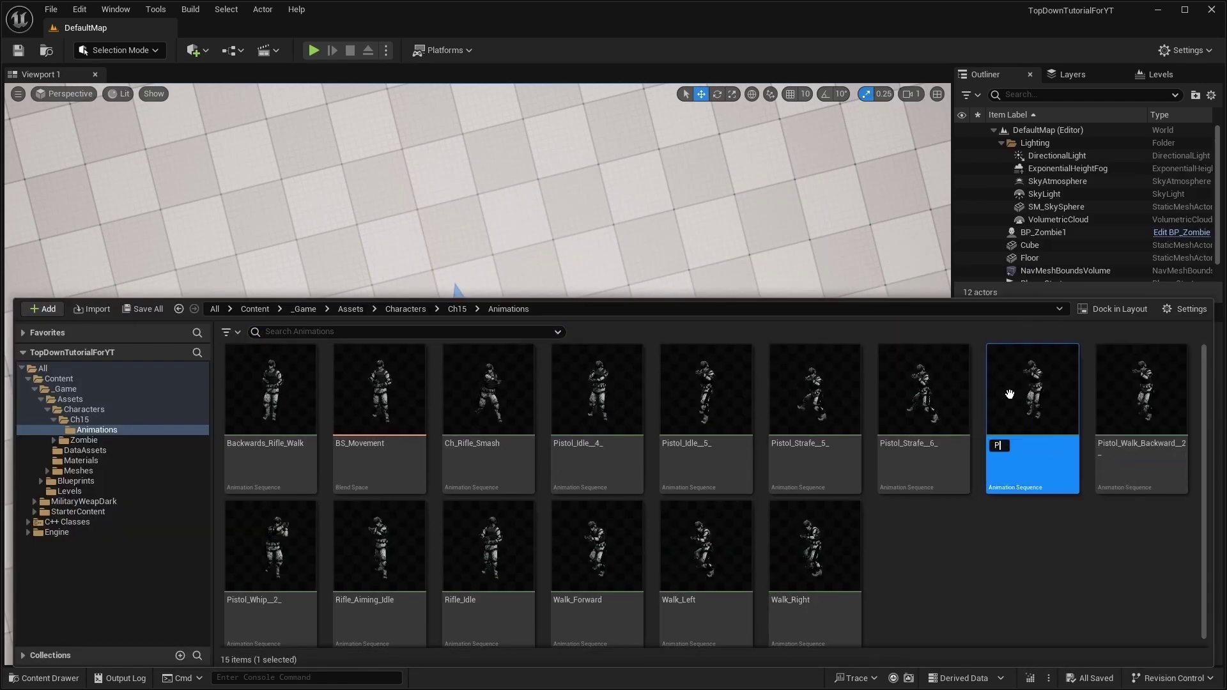
type("oalk")
key("Return")
right_click(1141, 412)
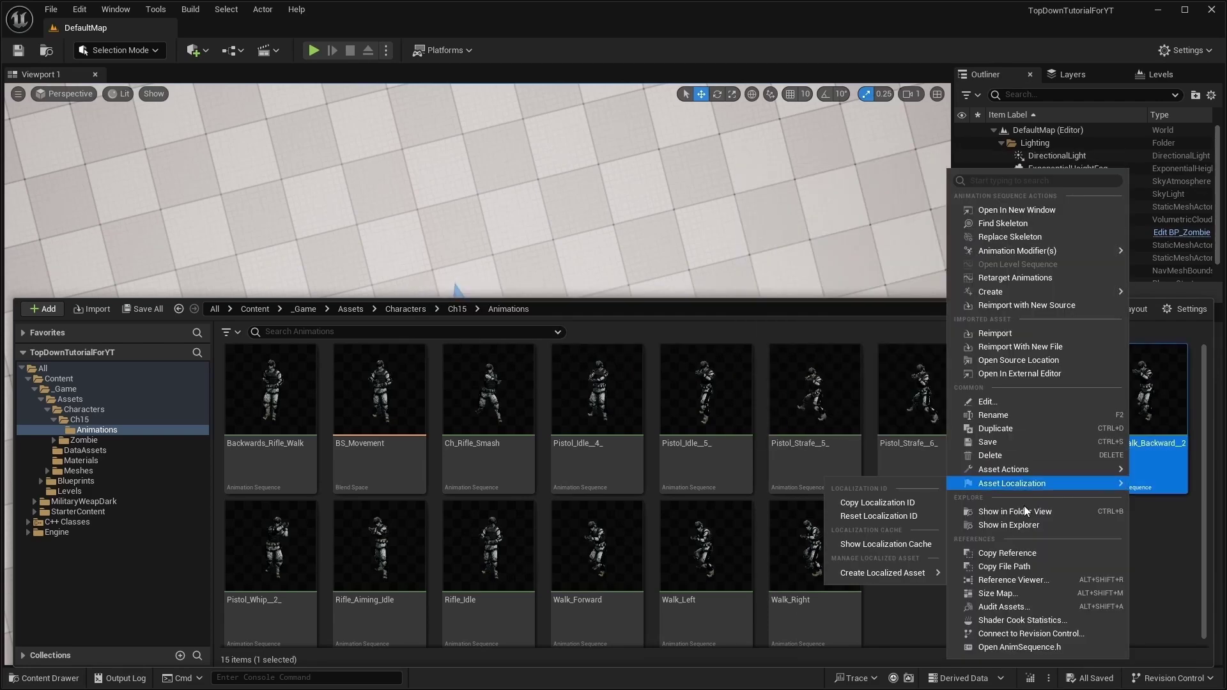
left_click(1013, 566)
type("Pistol_Walk_Backwards")
key("Return")
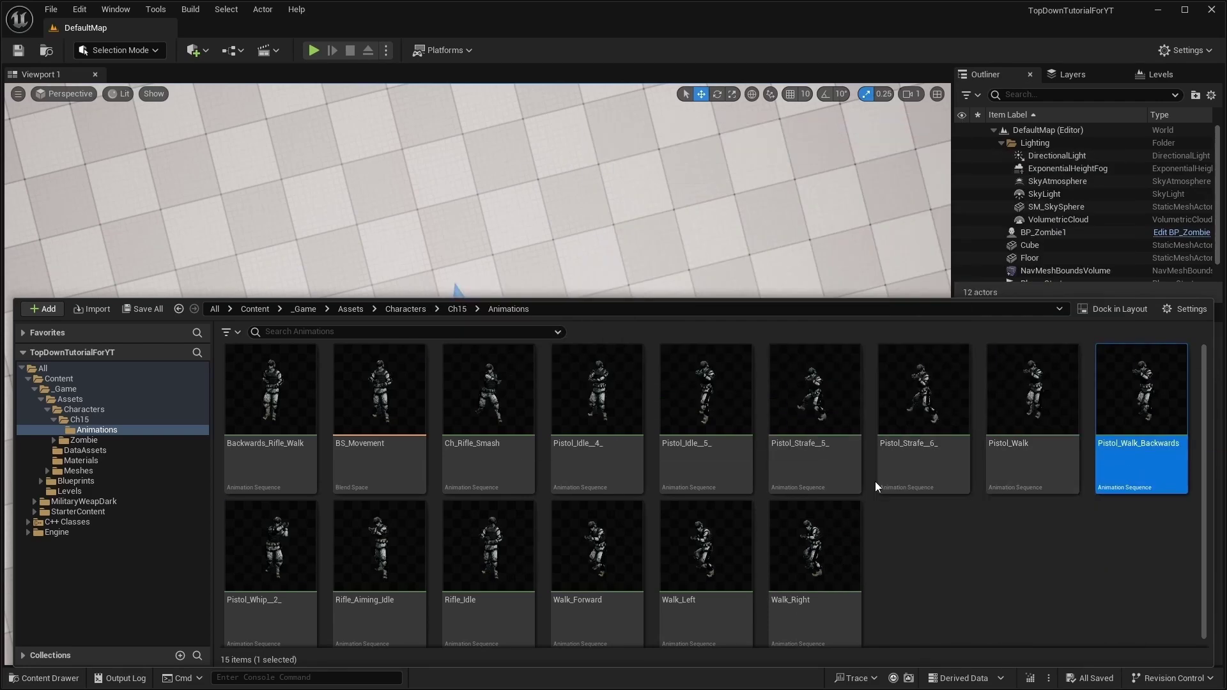
- Rename the whip animation to Pistol_Whip with a capital W
right_click(230, 566)
left_click(355, 348)
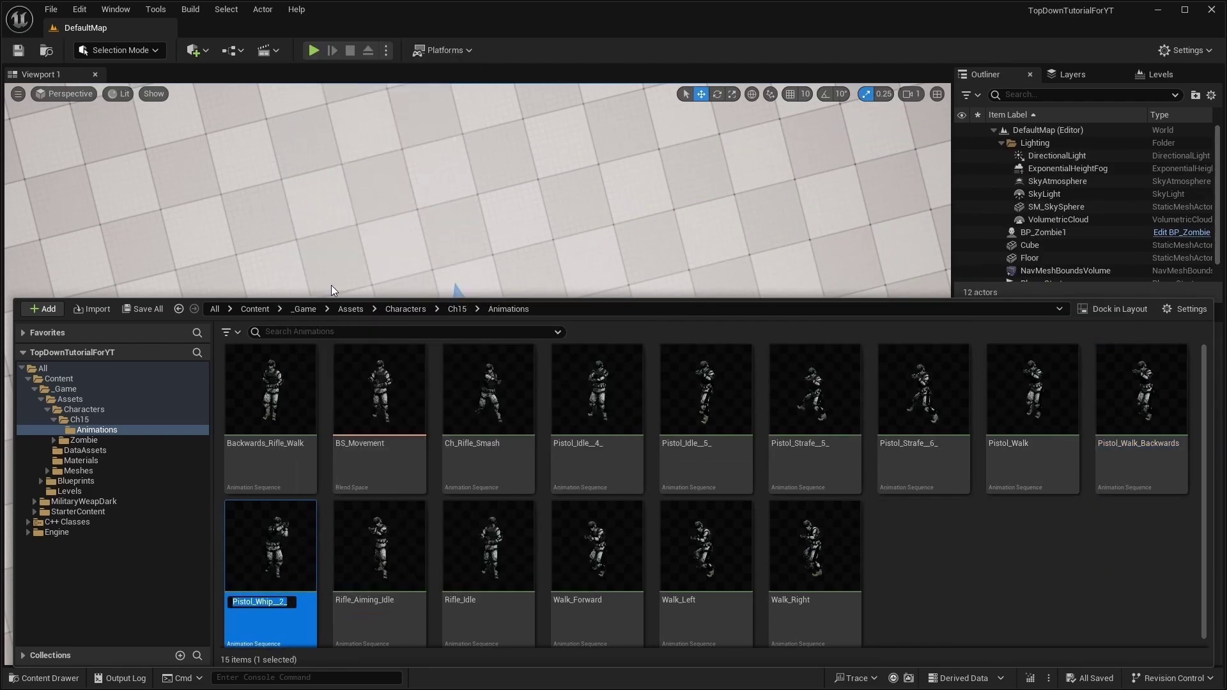
type("Pistol_whip")
key("Return")
key("BackSpace")
key("BackSpace")
key("BackSpace")
type("Whip")
key("Return")
- Rename the two idle animations to Pistol_Idle and Pistol_Aim
right_click(557, 460)
left_click(707, 404)
type("Pistol_Idle")
key("Return")
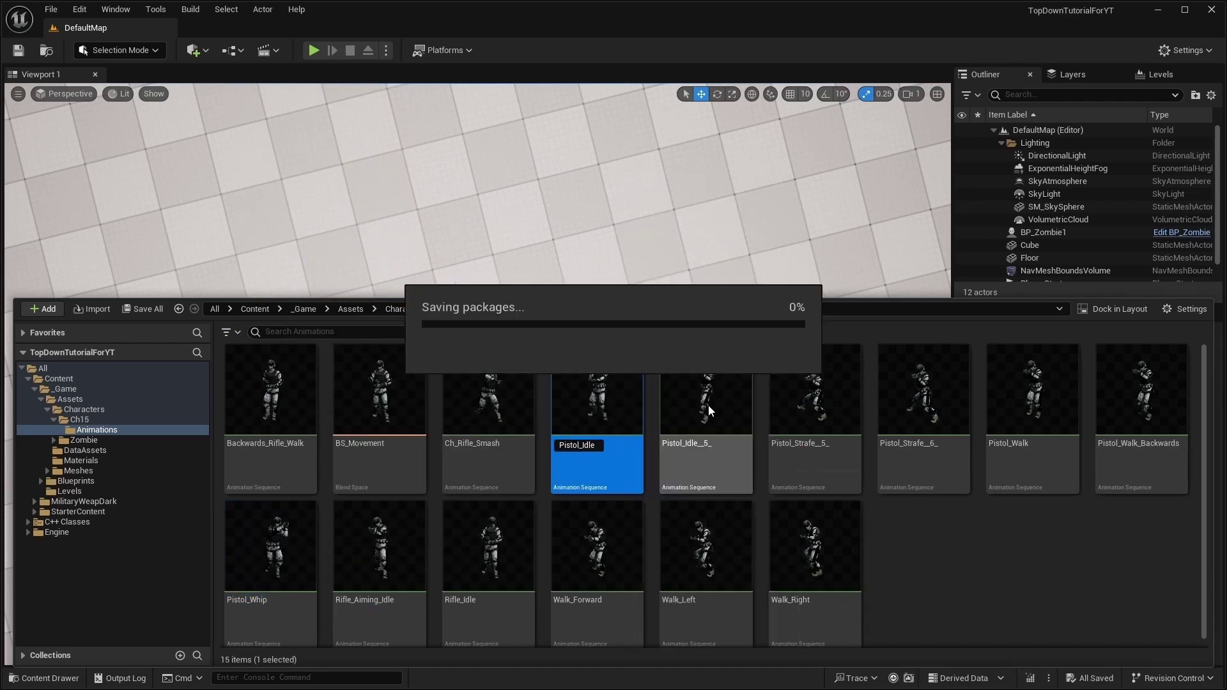
left_click(707, 403)
right_click(734, 412)
left_click(822, 411)
type("Pistol_Aim")
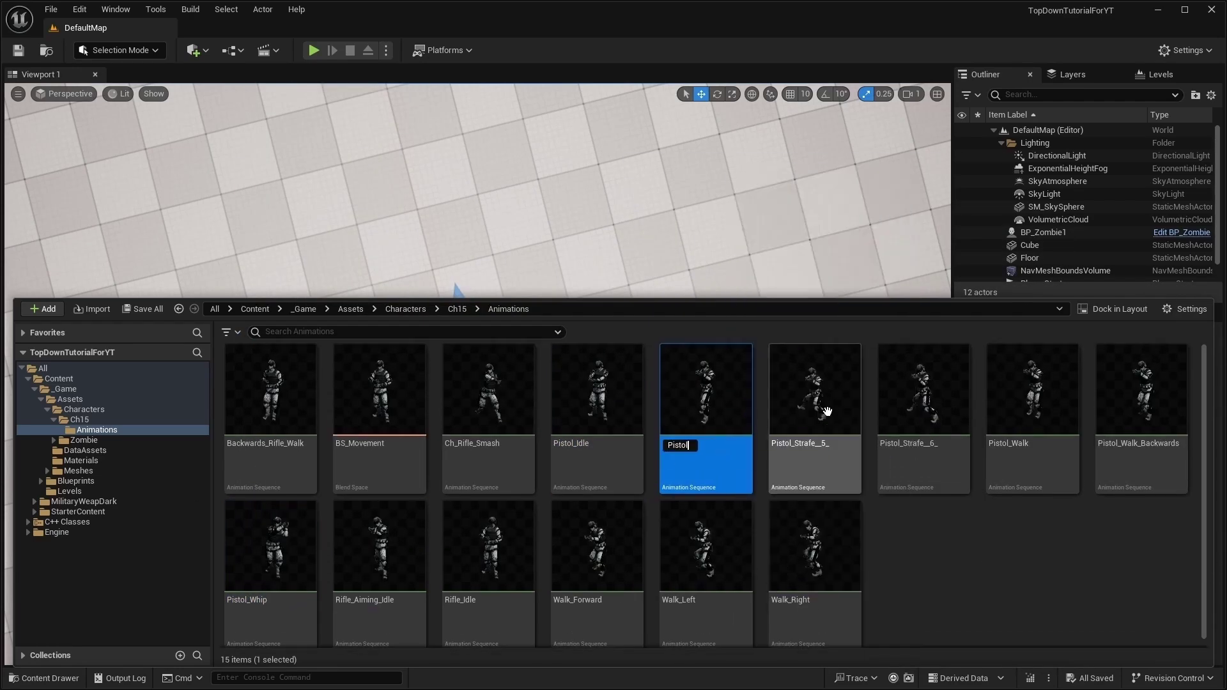
key("Return")
left_click(811, 460)
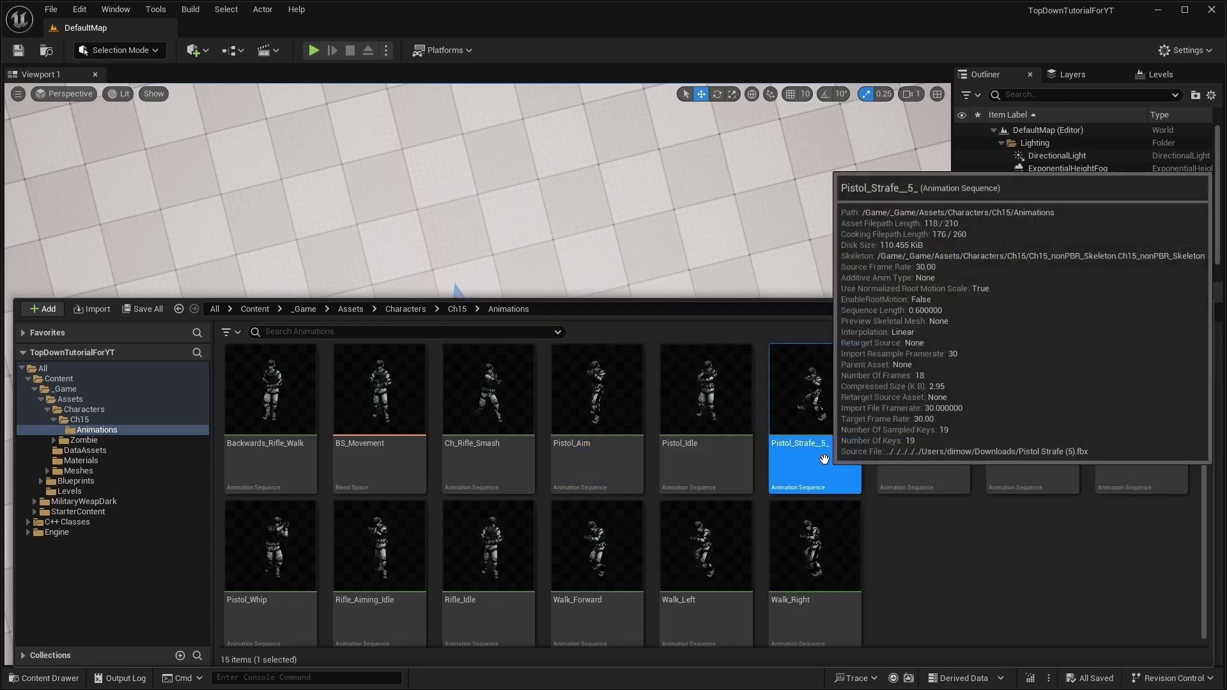
right_click(827, 466)
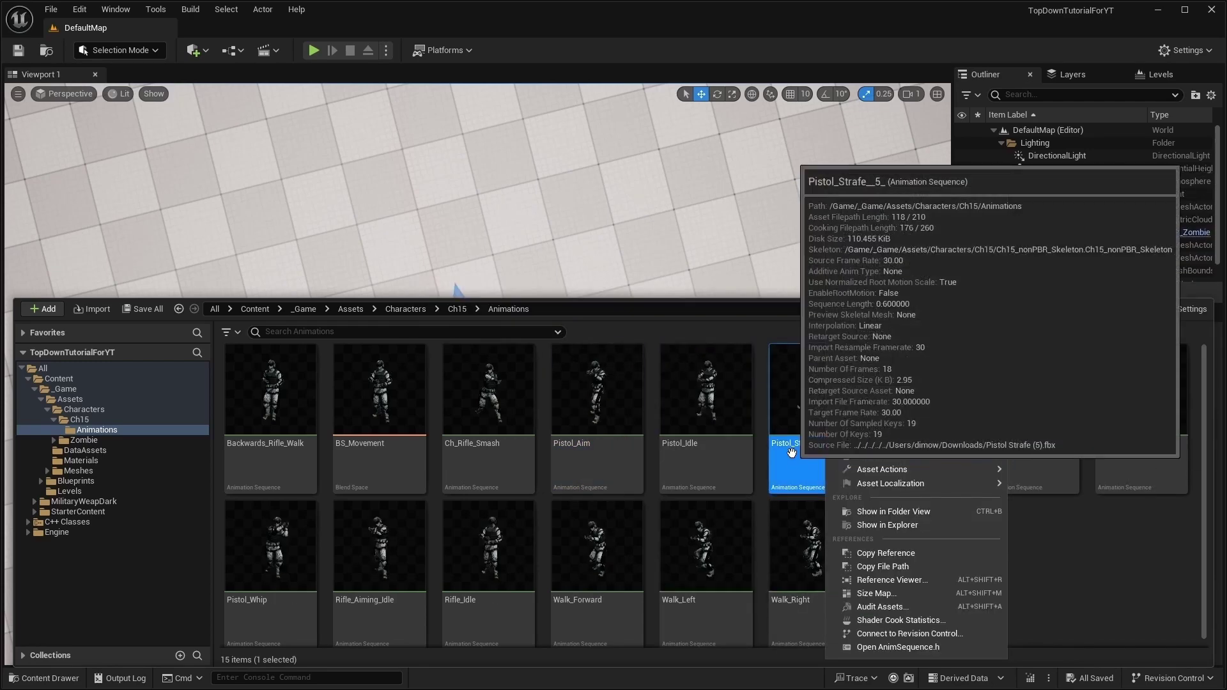
double_click(793, 459)
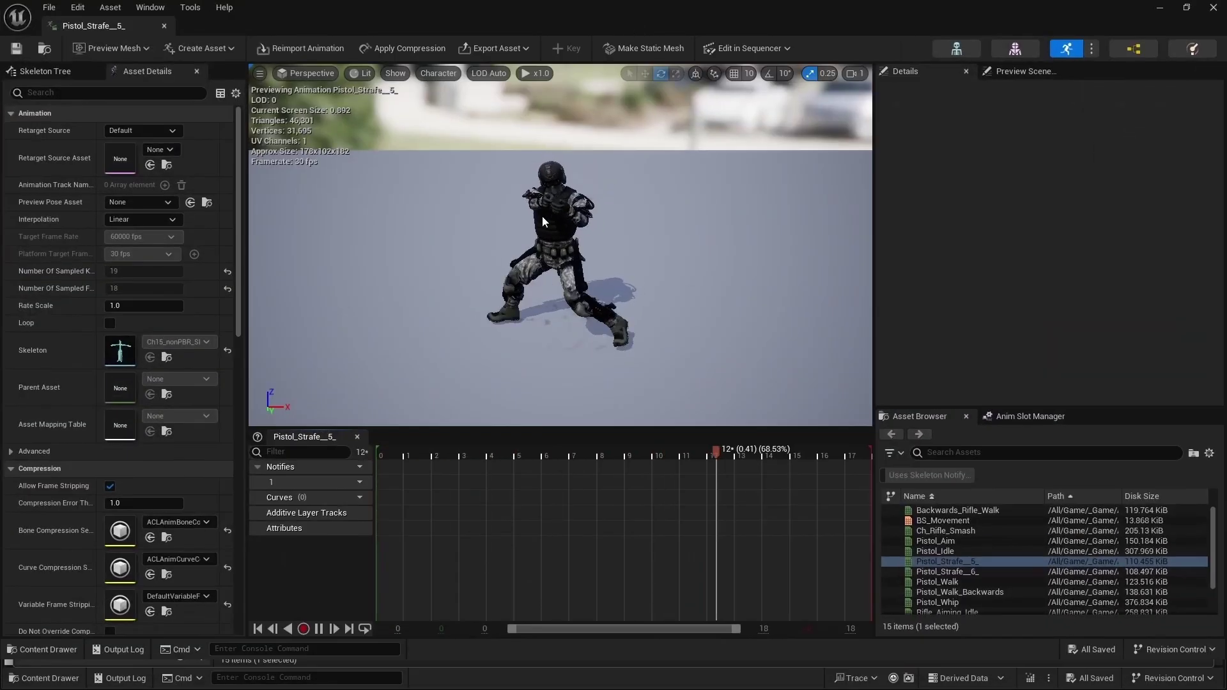
mouse_move(540, 218)
left_mouse_down()
mouse_move(575, 230)
mouse_move(575, 249)
left_mouse_up()
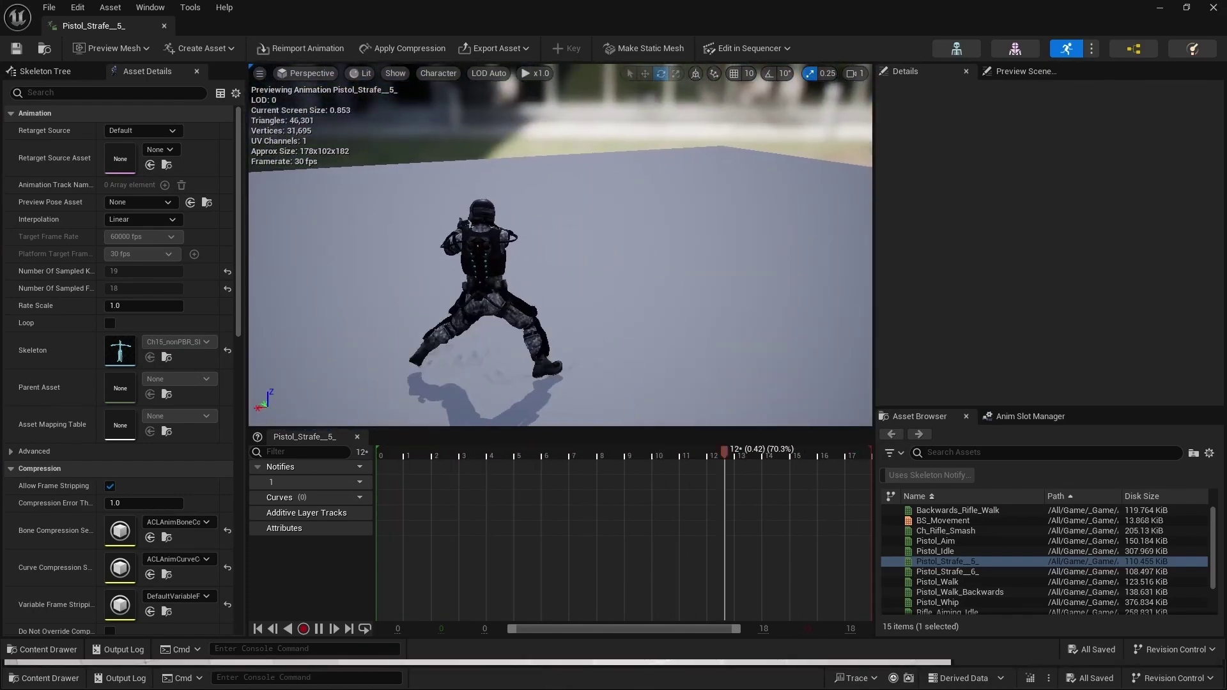
- Rename Pistol_Strafe__5_ to Pistol_Strafe_Right and Pistol_Strafe__6_ to Pistol_Strafe_Left
left_click(164, 28)
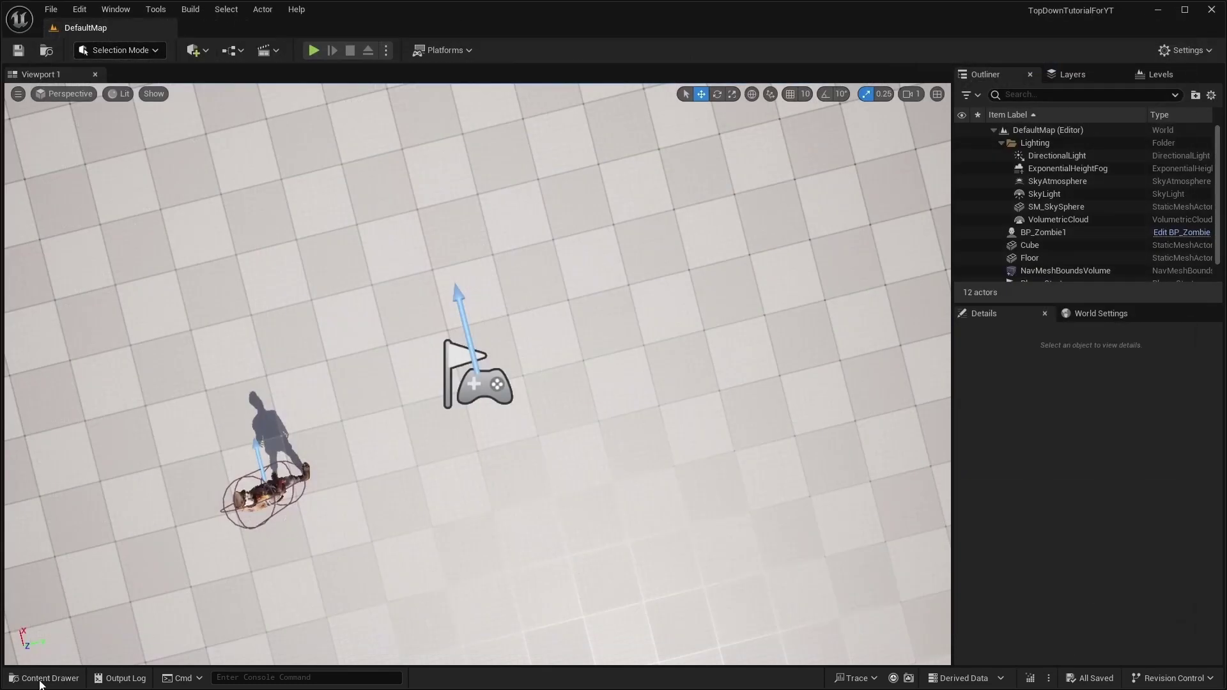
left_click(39, 678)
type("ight")
key("Return")
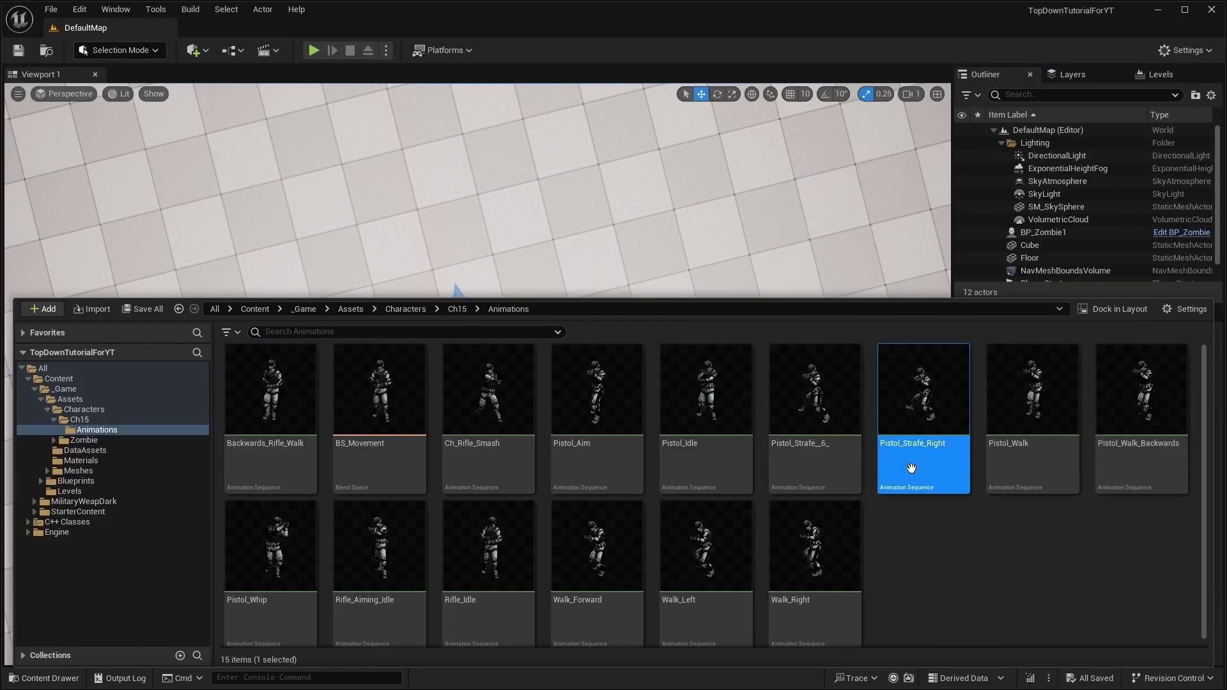
left_click(812, 400)
key("F2")
type("Left")
key("Return")
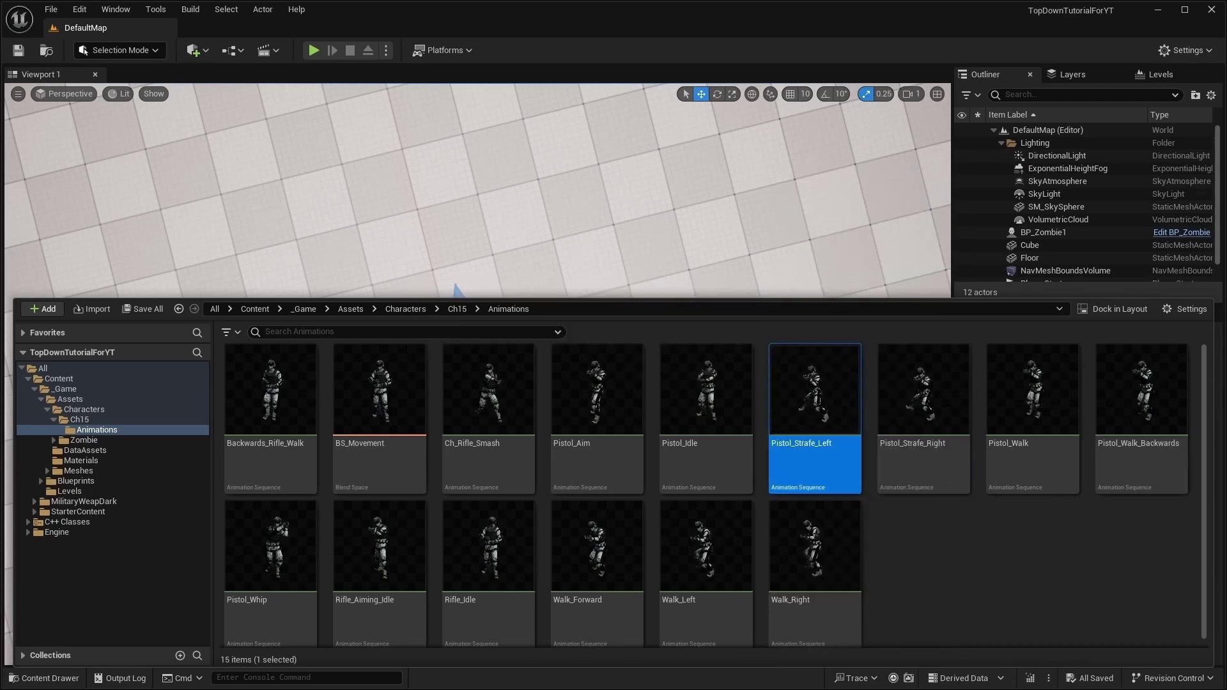
- Open Pistol_Whip and remove frames 0 to 8
double_click(247, 536)
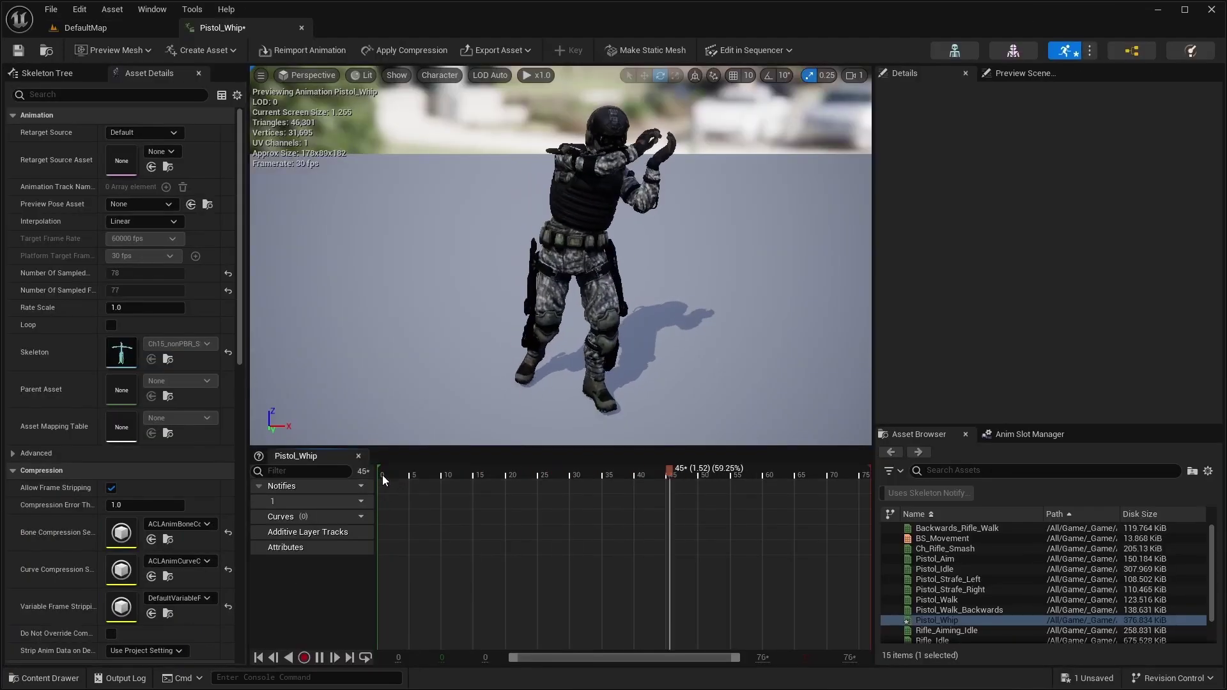
left_click_drag(380, 473, 432, 473)
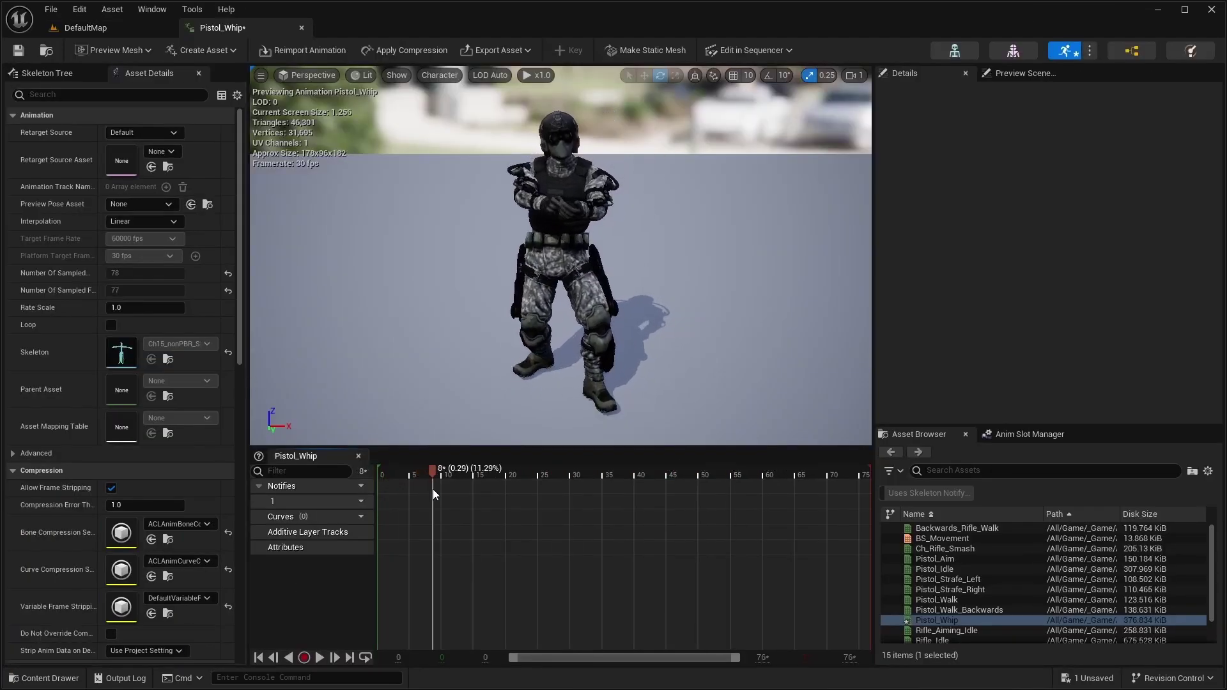
right_click(432, 472)
left_click(500, 331)
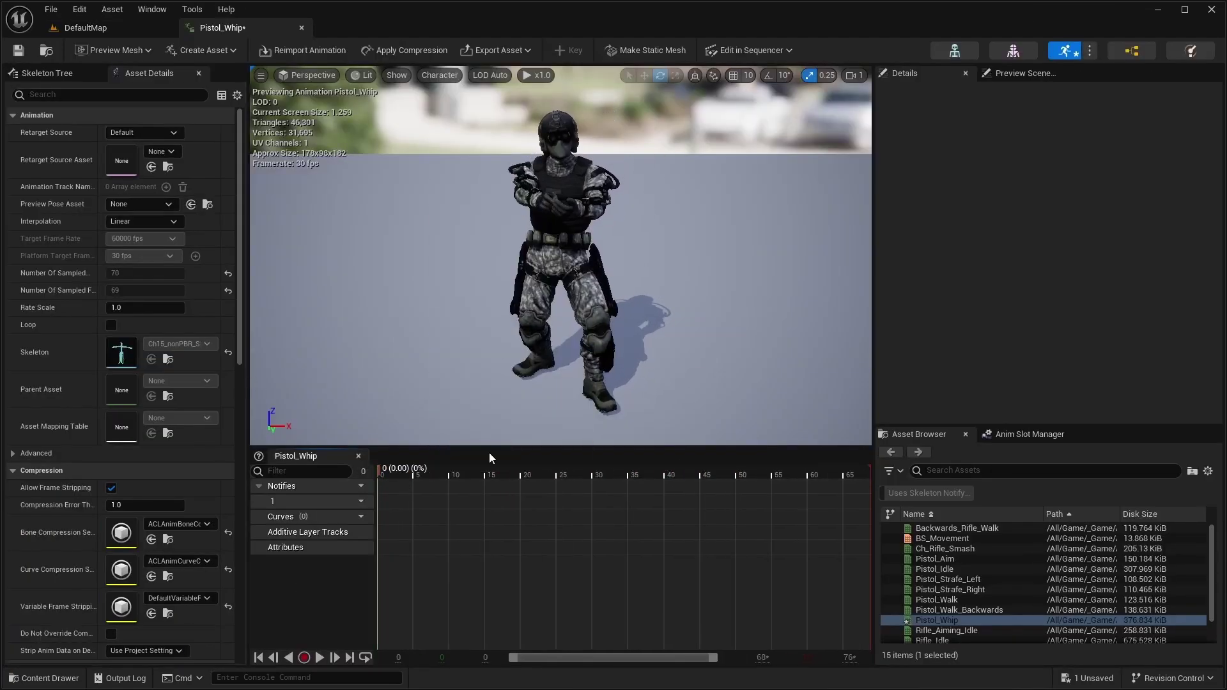
- Remove frames 56 to 70 from the end of Pistol_Whip
left_click_drag(381, 469, 768, 470)
right_click(769, 469)
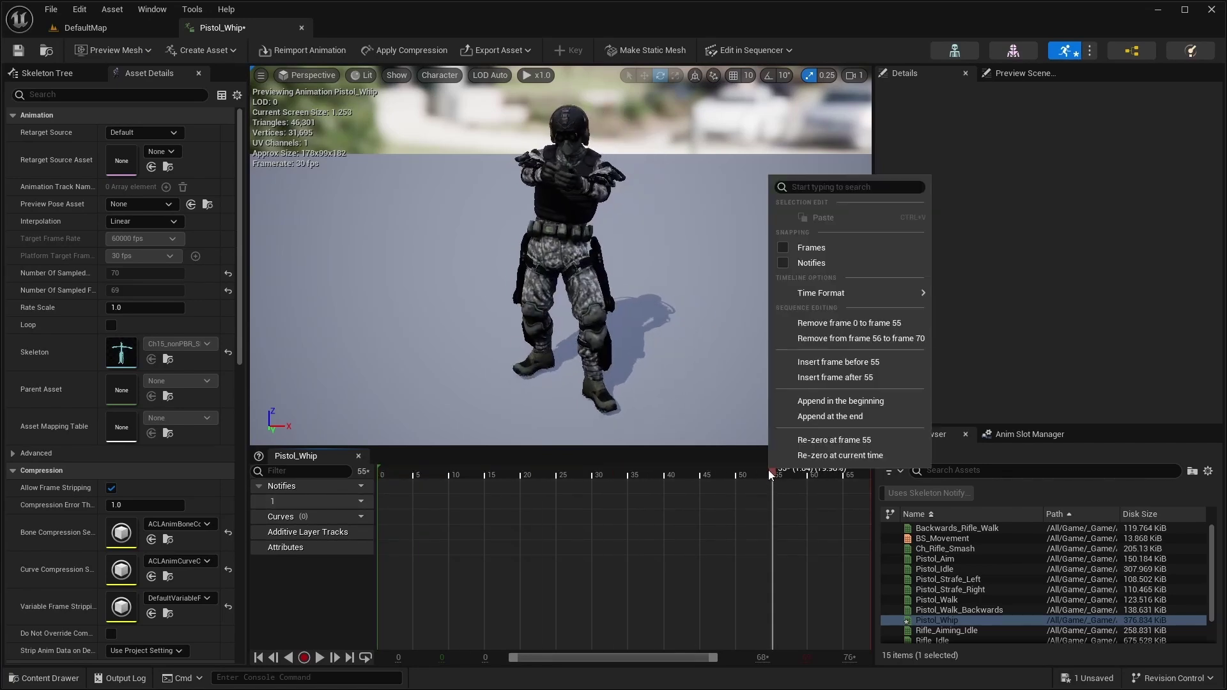
left_click(838, 339)
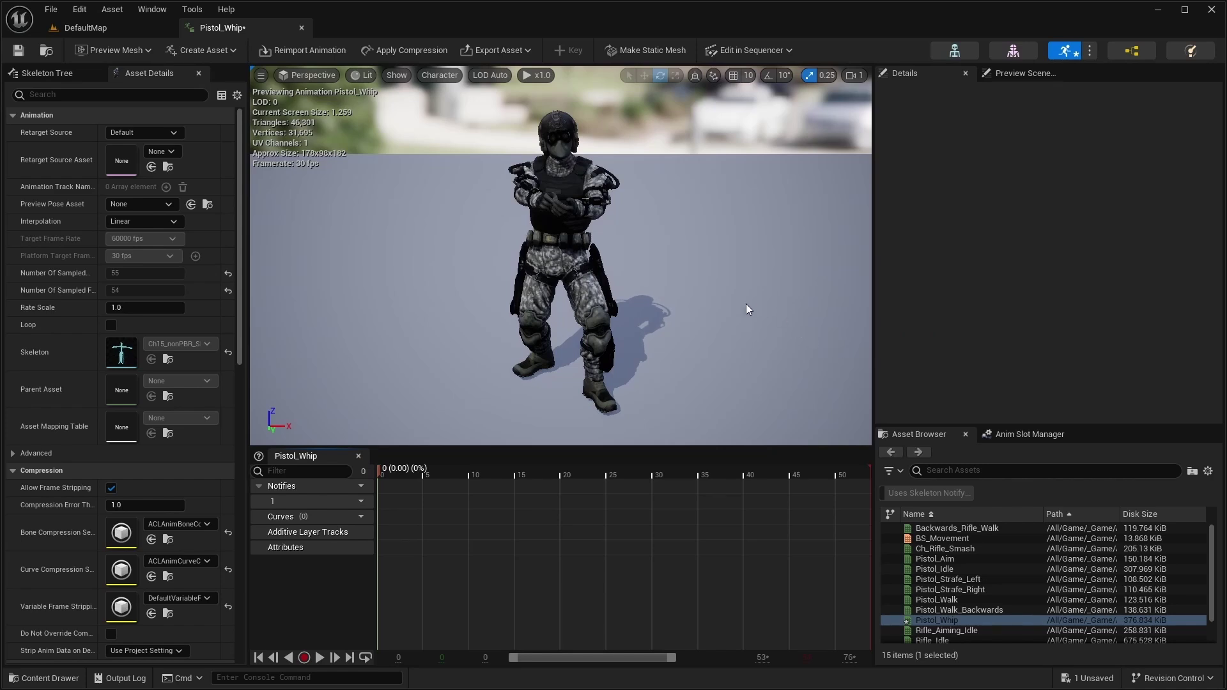
- Add an OnDamageStart notify at frame 14 of Pistol_Whip
right_click(513, 500)
mouse_move(551, 527)
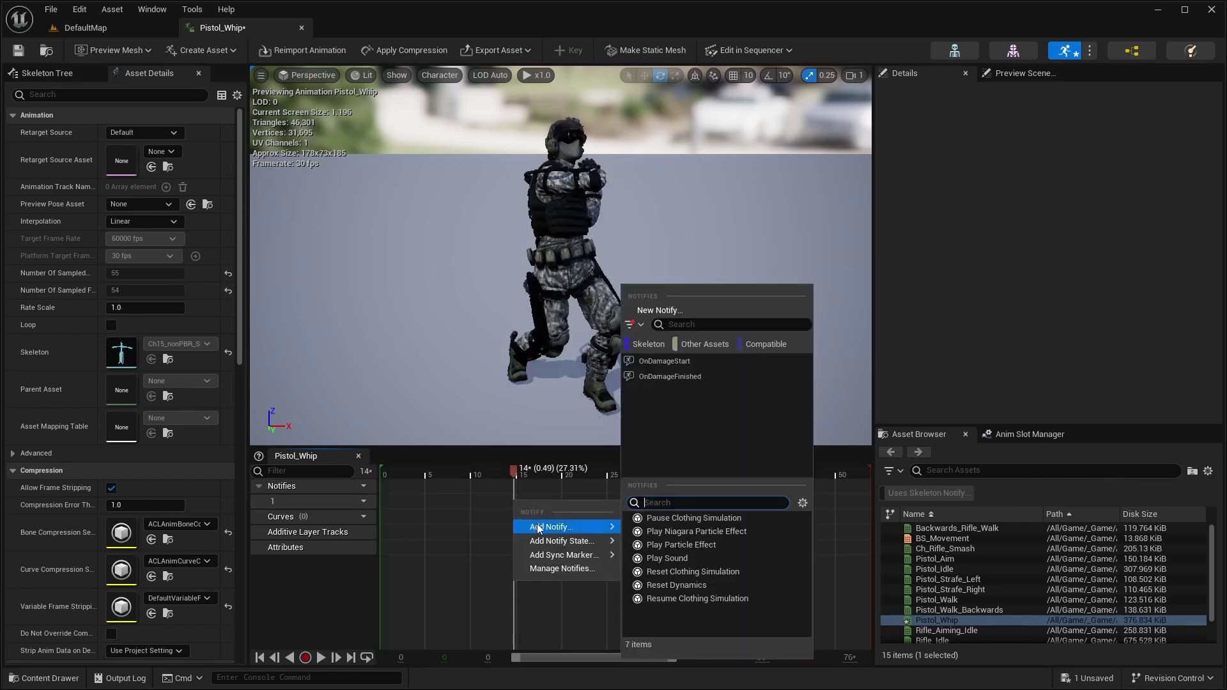
left_click(669, 361)
left_click_drag(513, 471, 578, 479)
right_click(575, 500)
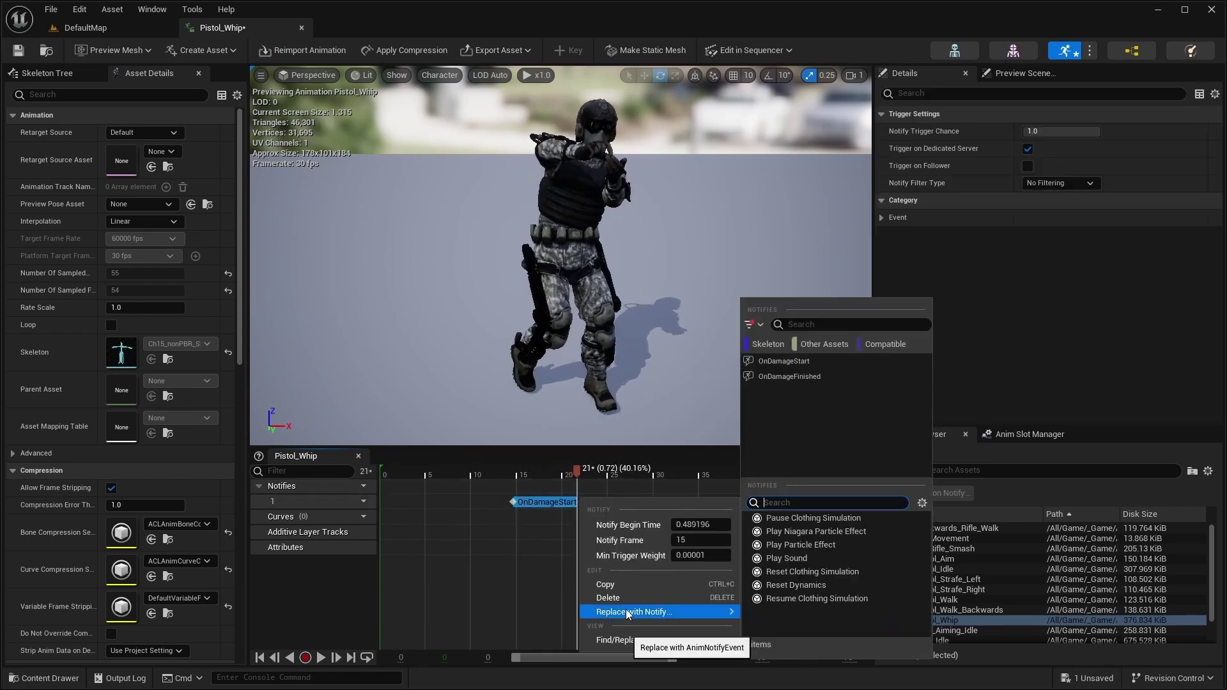
left_click(542, 496)
right_click(582, 497)
left_click(577, 509)
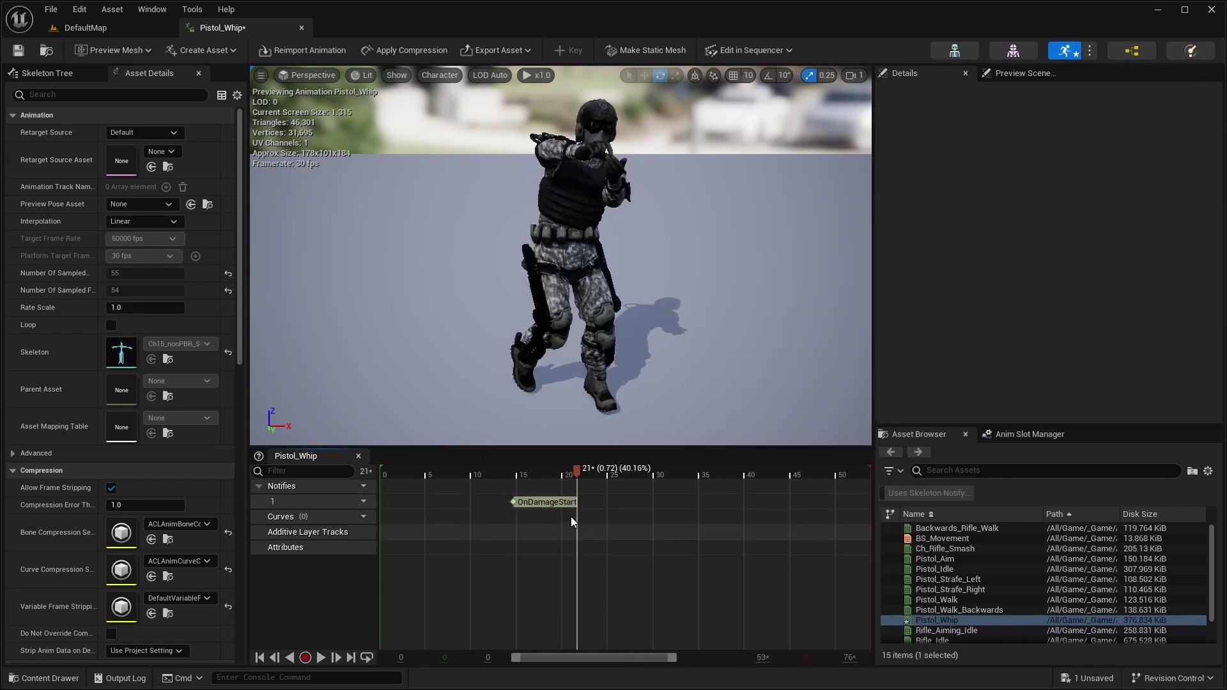
- Add an OnDamageFinished notify at frame 20
mouse_move(577, 469)
left_mouse_down()
mouse_move(567, 476)
mouse_move(593, 471)
left_mouse_up()
scroll(547, 509, "up", 3)
left_click(535, 466)
mouse_move(610, 530)
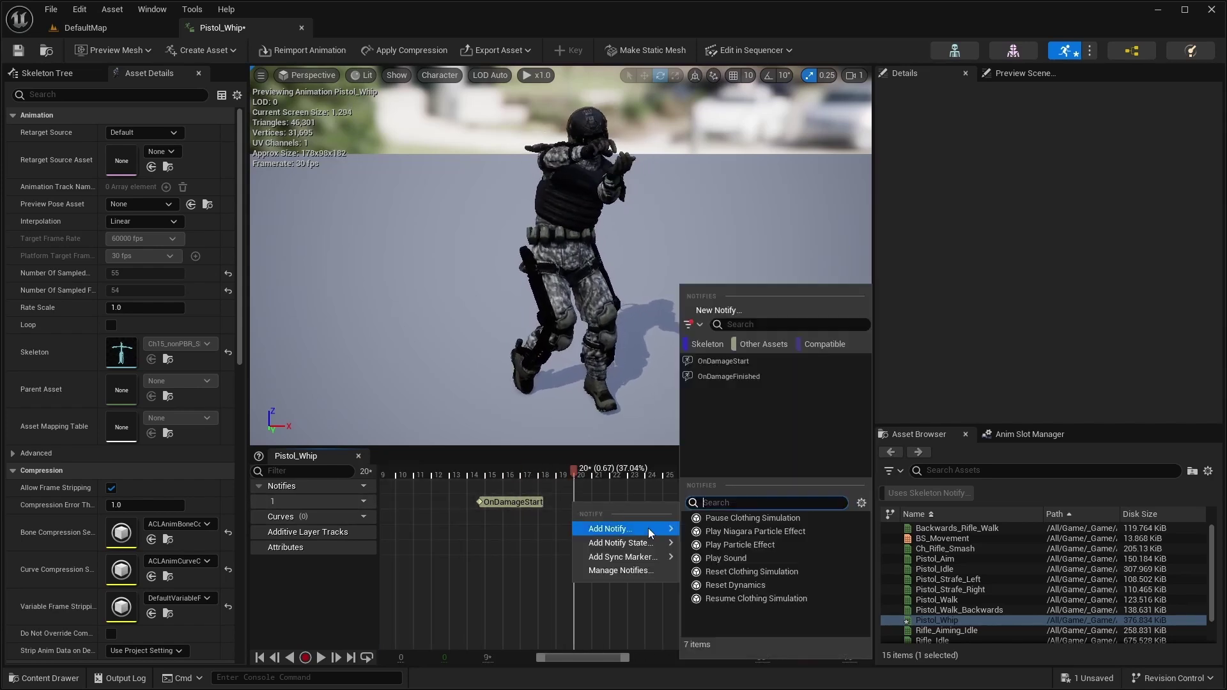
left_click(737, 376)
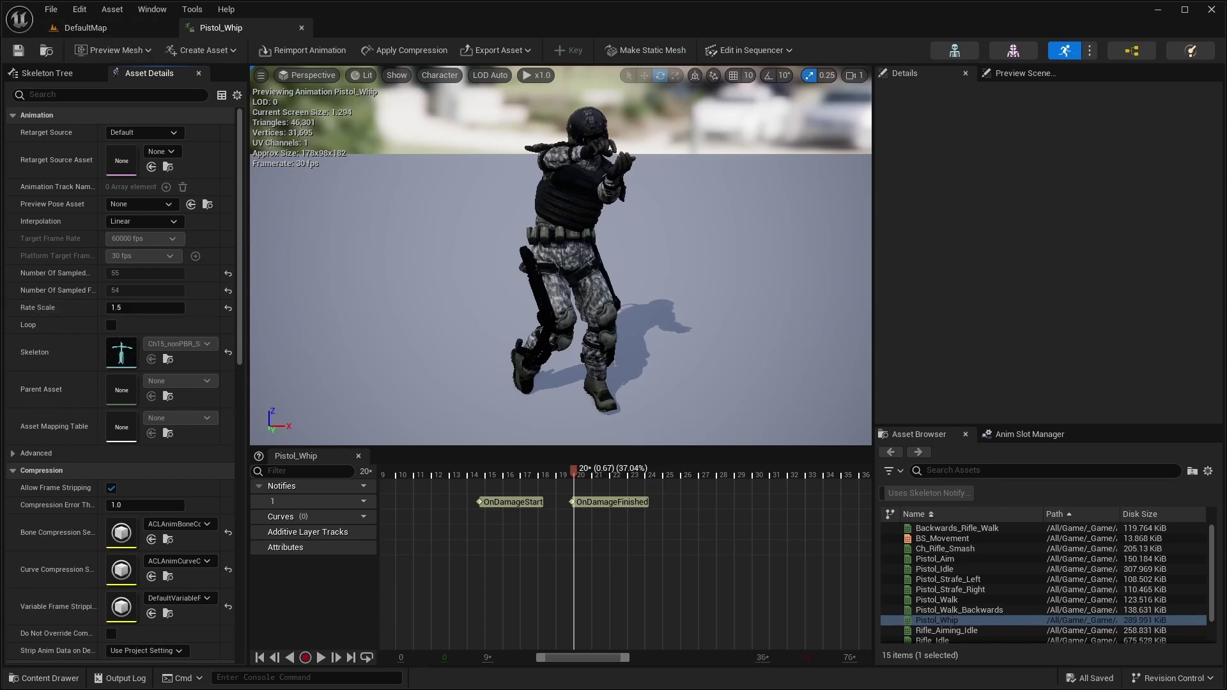
- Close the Pistol_Whip editor and duplicate BS_Movement as BS_PistolMovement
left_click(301, 27)
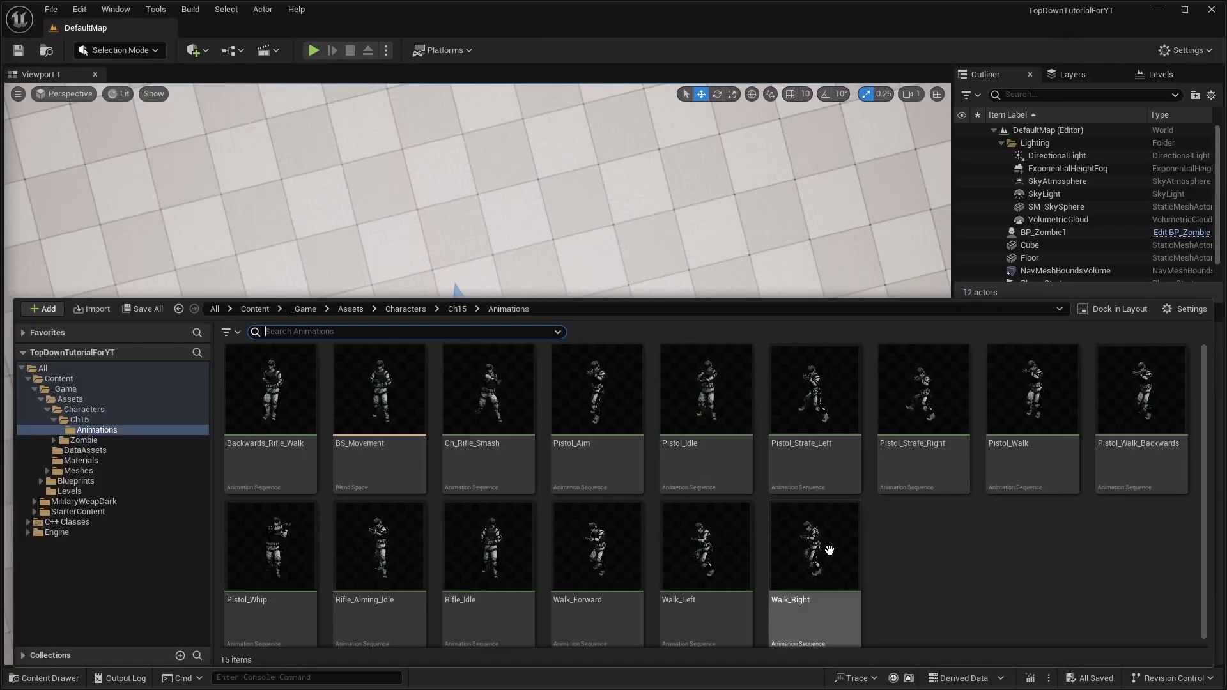
scroll(786, 575, "down", 1)
left_click(374, 434)
right_click(374, 434)
left_click(451, 191)
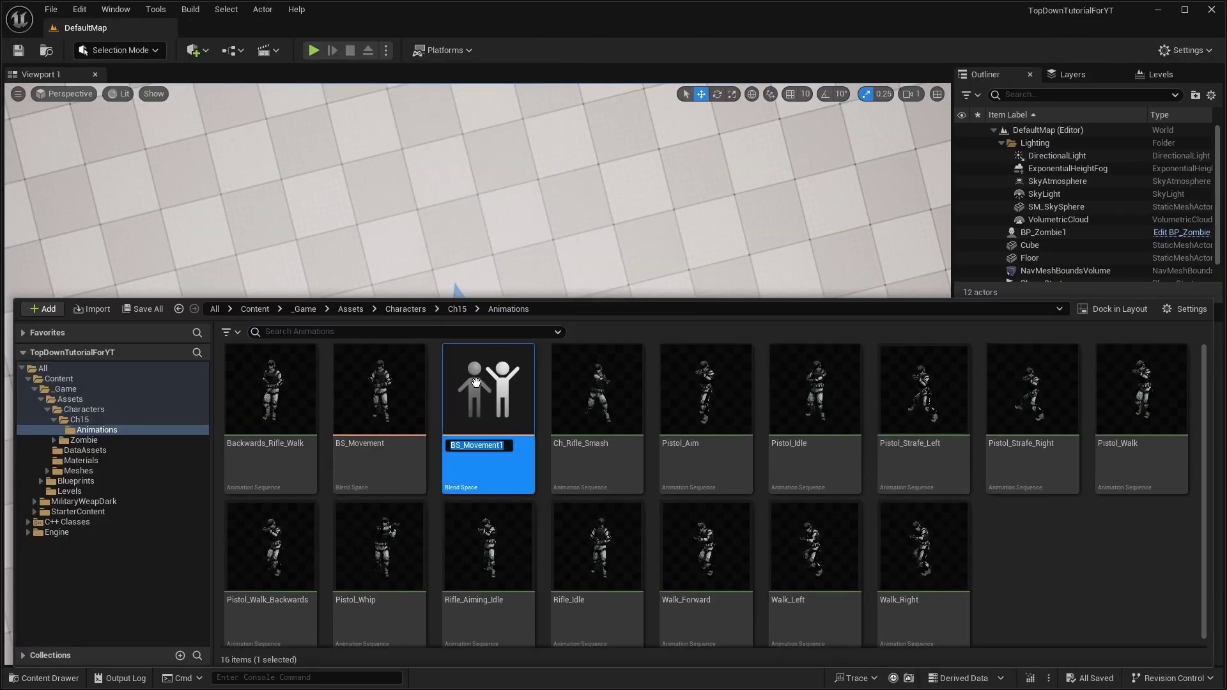
type("BS_Pistol")
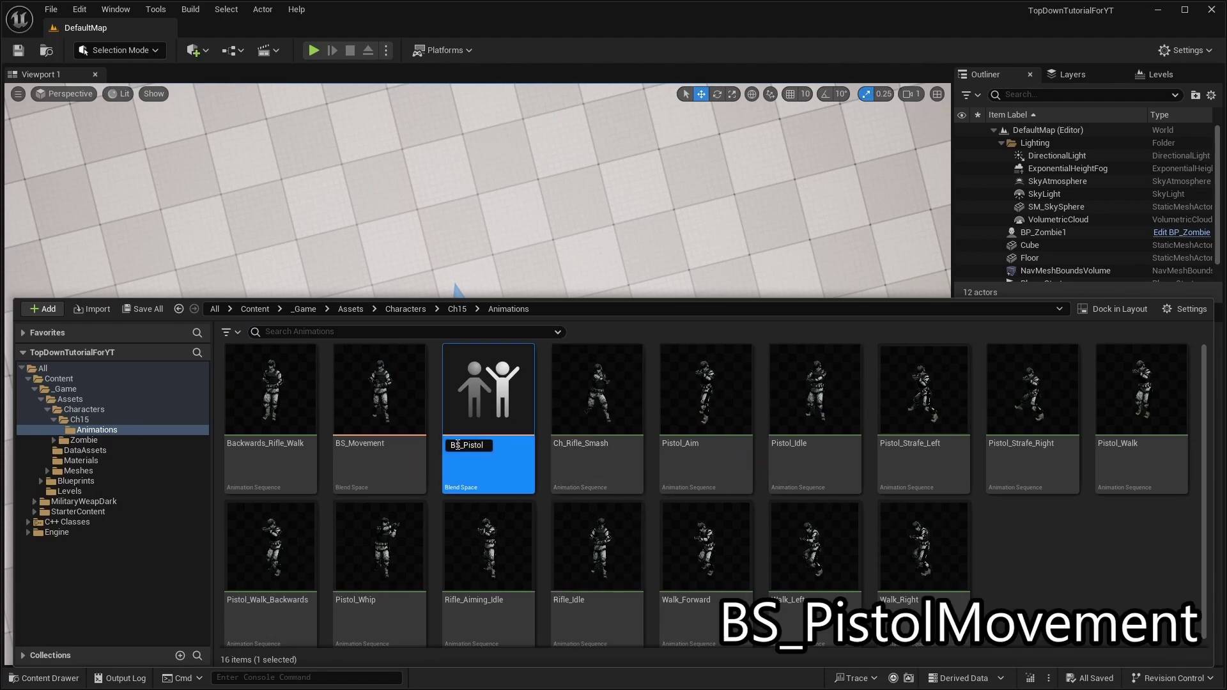
type("Movement")
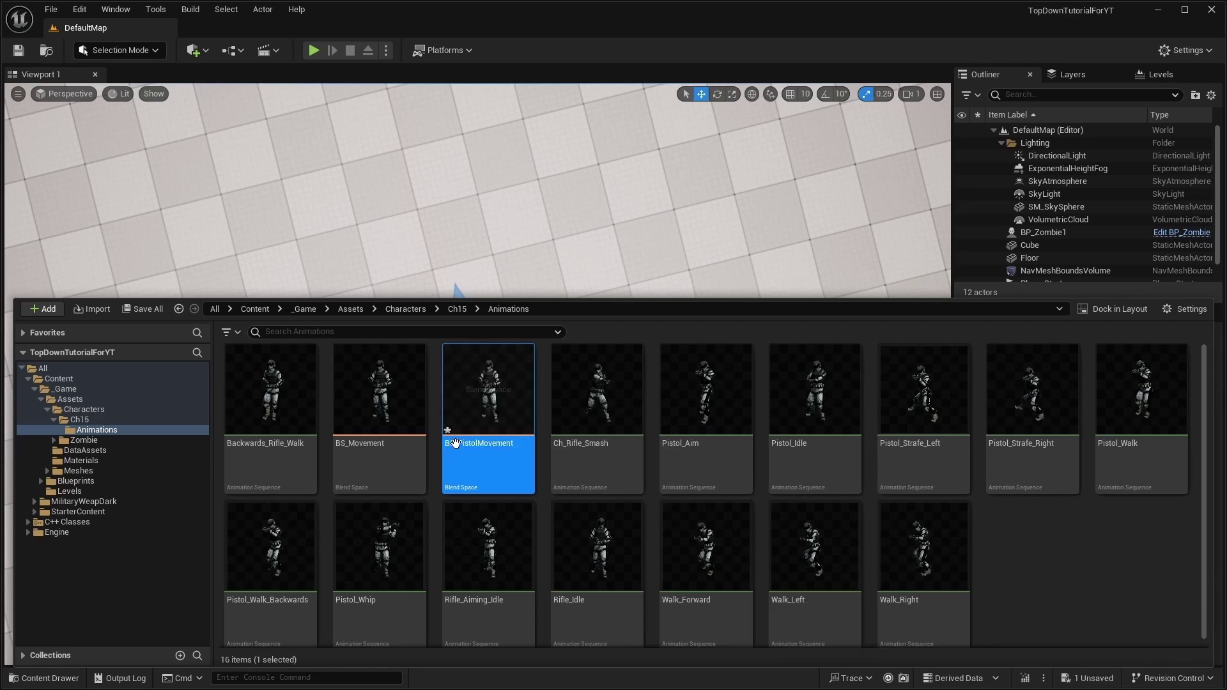
key("Return")
- Open BS_PistolMovement and set its centre sample to Pistol_Idle
double_click(488, 394)
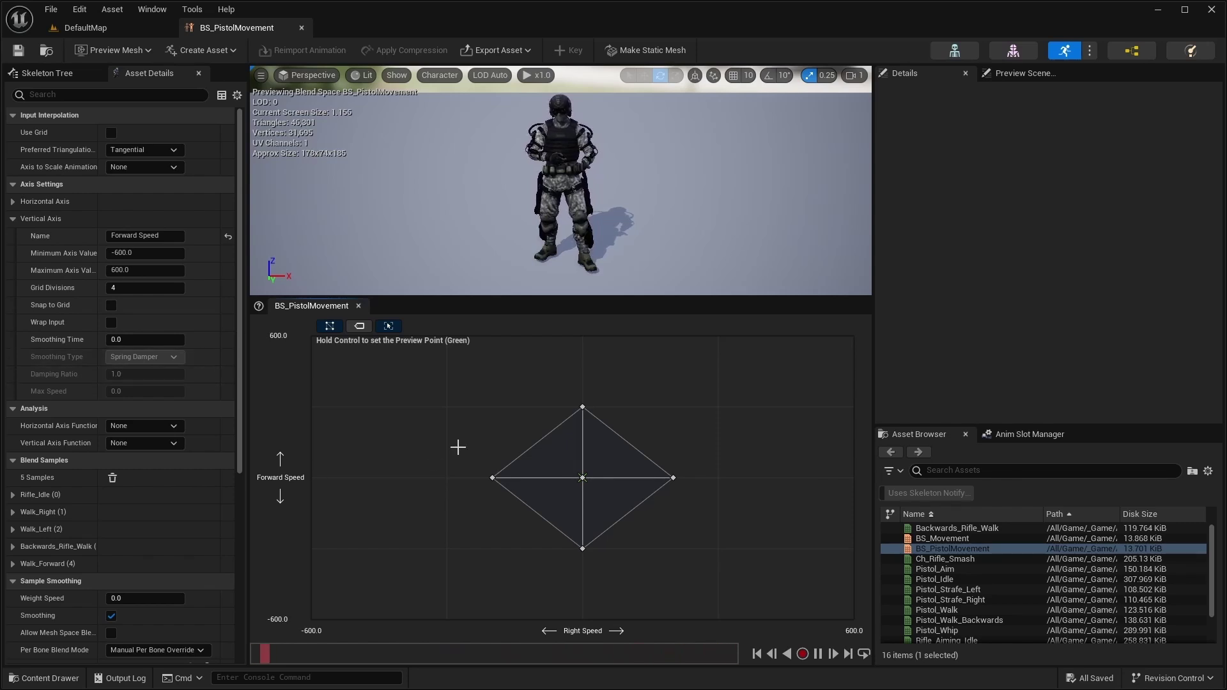
left_click(582, 477)
right_click(582, 477)
left_click(714, 409)
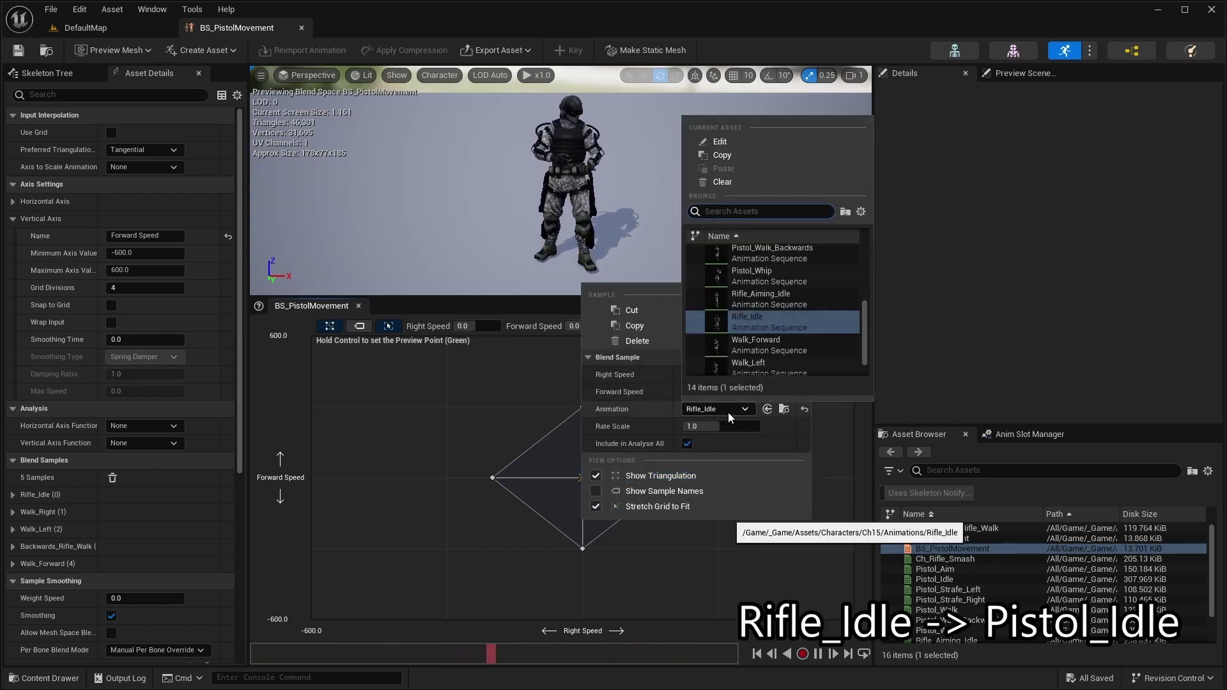
type("Pistol_Idle")
key("Return")
left_click(513, 352)
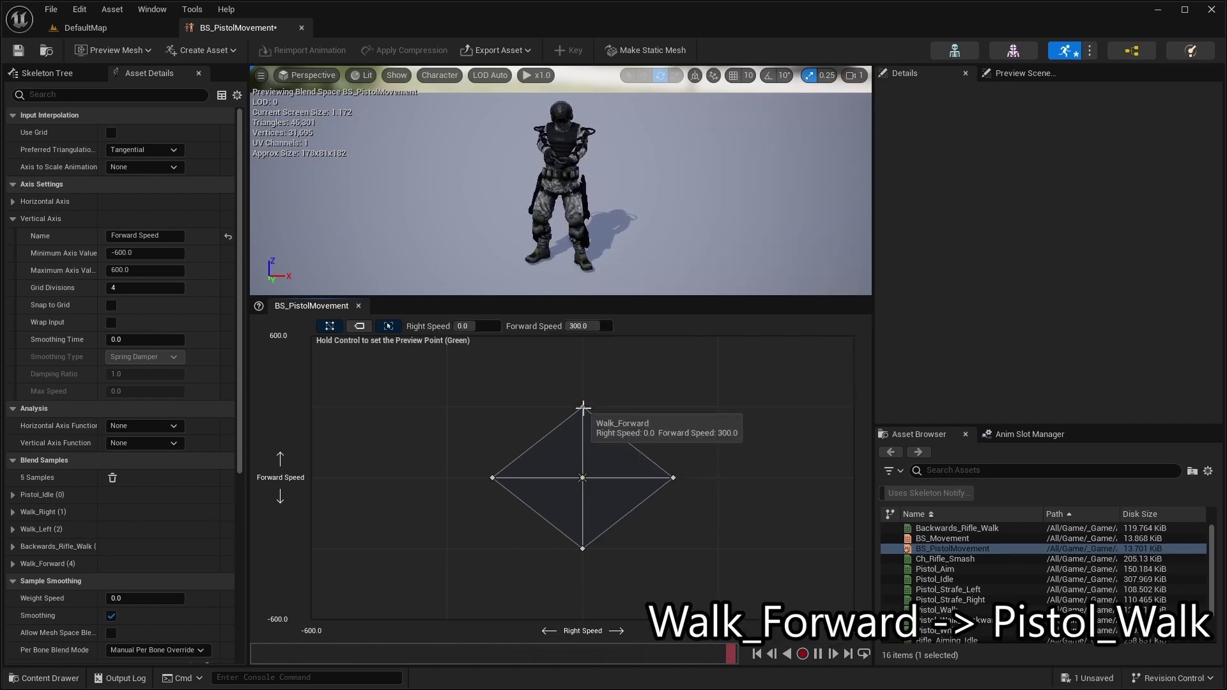
- Set the top sample to Pistol_Walk and the bottom sample to Pistol_Walk_Backwards
right_click(582, 407)
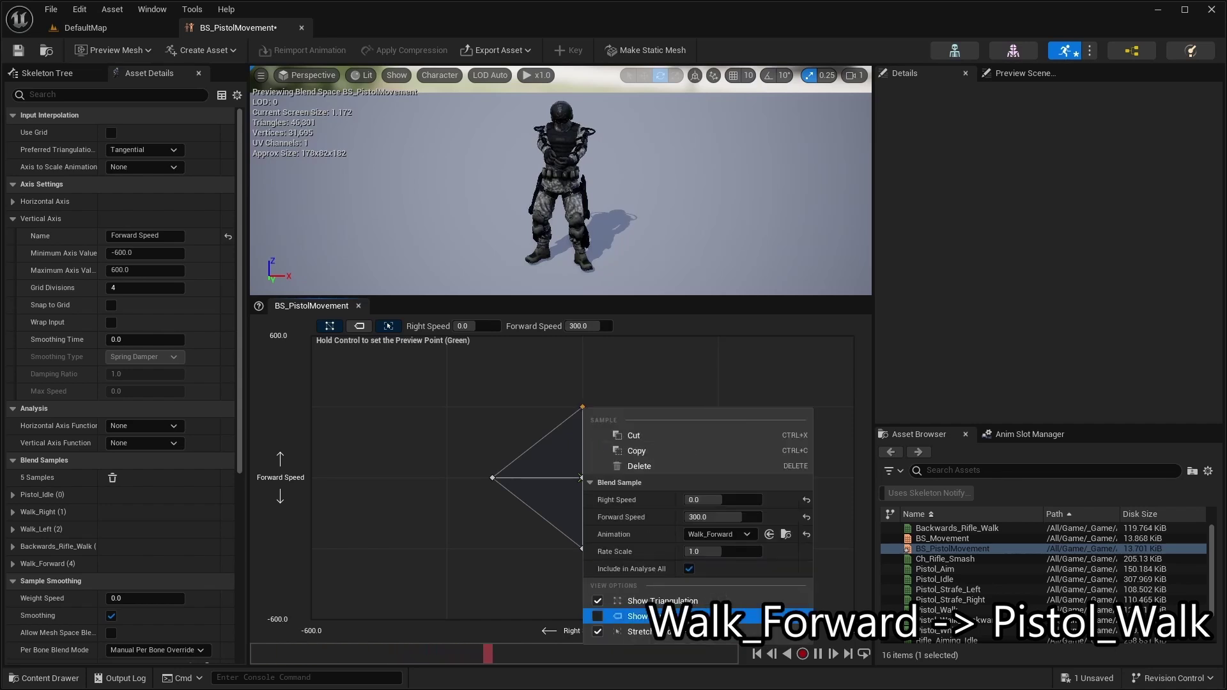
left_click(721, 534)
type("Pistol_")
left_click(758, 439)
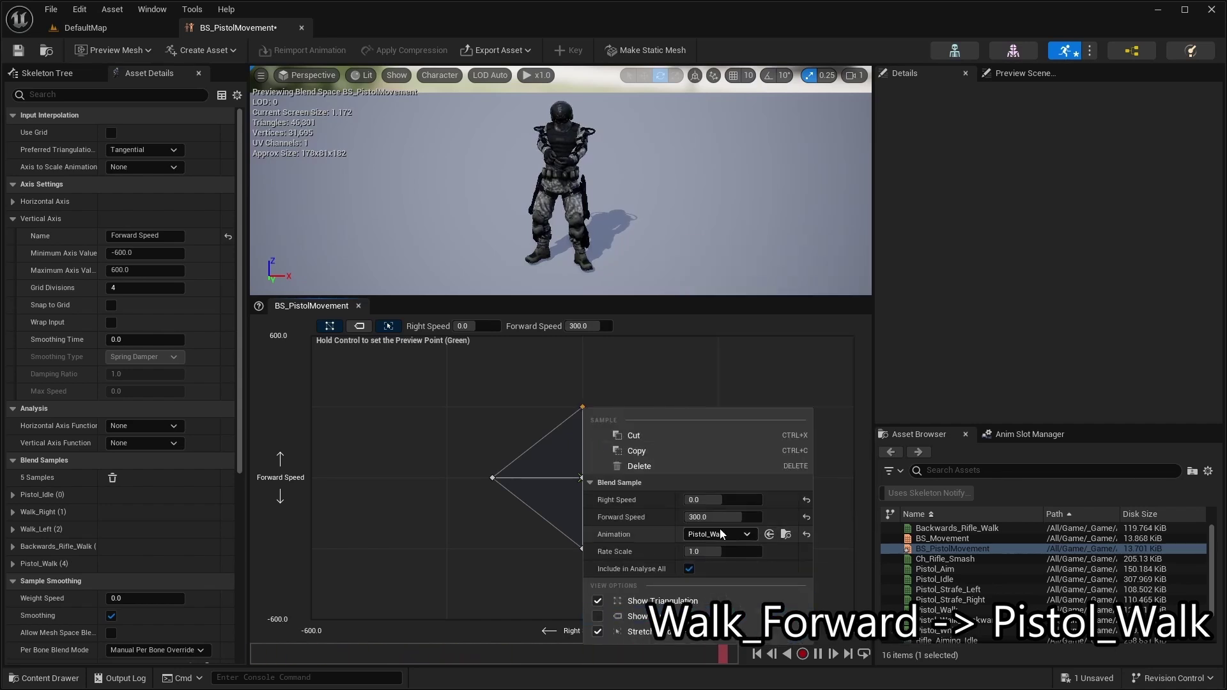
left_click(645, 393)
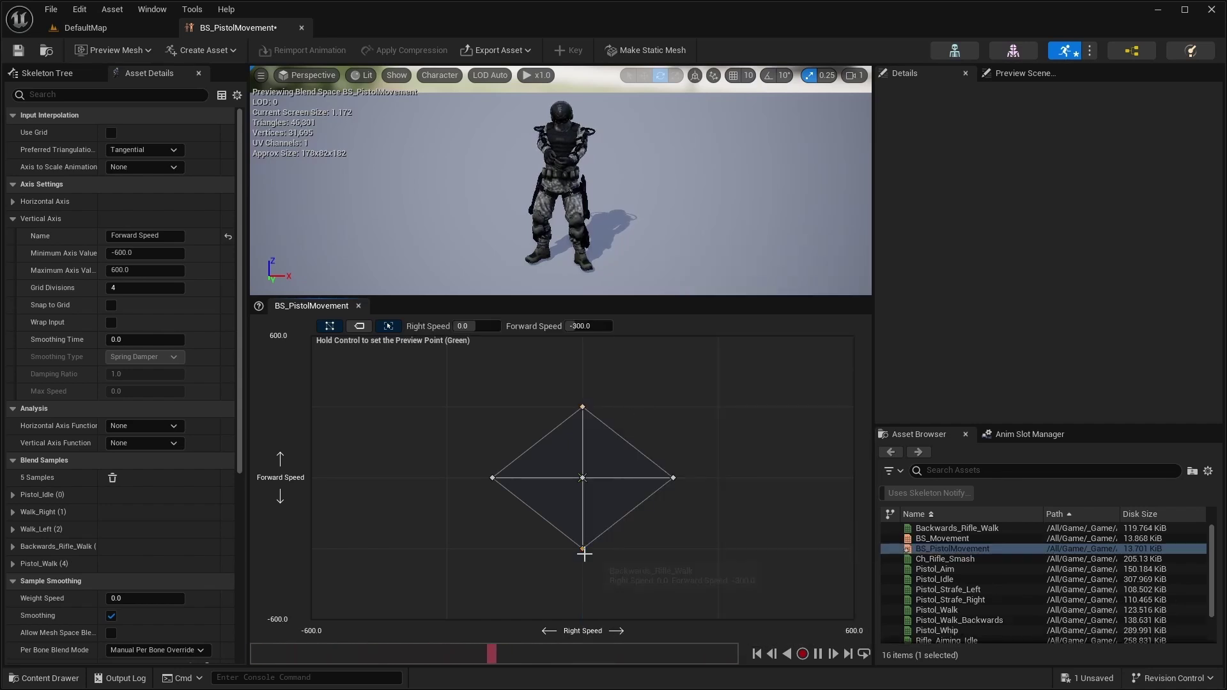
right_click(582, 548)
left_click(720, 487)
type("Pistol_Walk")
left_click(767, 352)
left_click(494, 480)
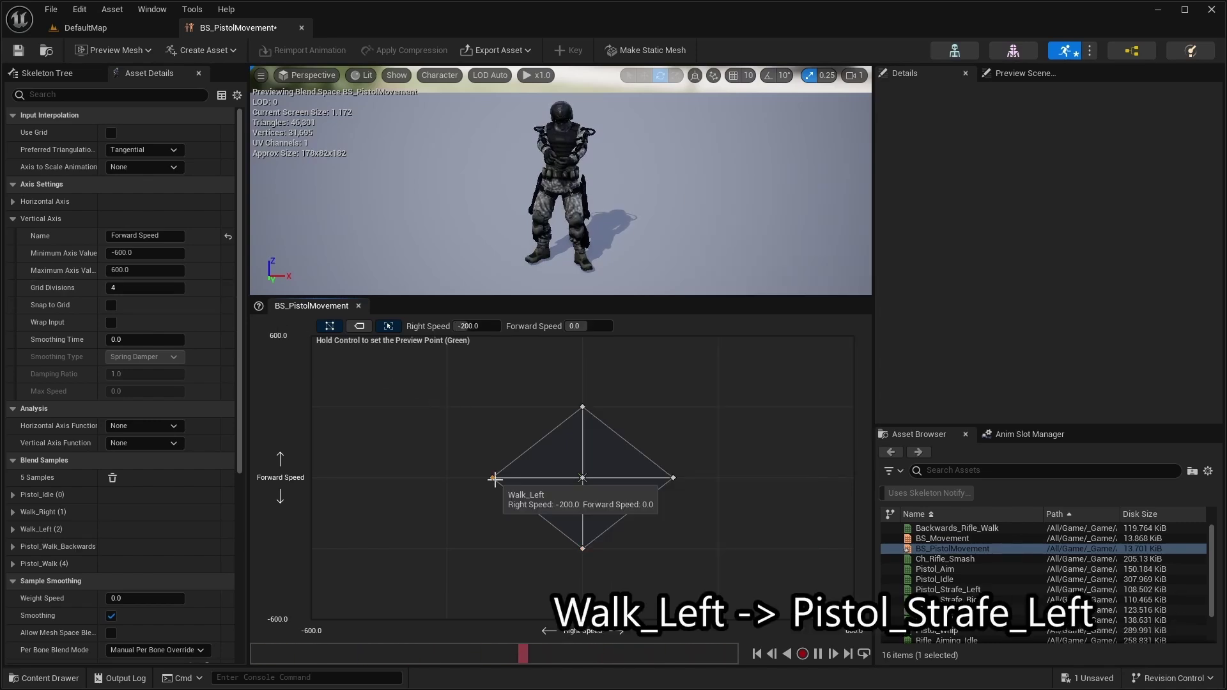
- Set the left and right samples to Pistol_Strafe_Left and Pistol_Strafe_Right, then save the blend space
right_click(494, 480)
left_click(658, 414)
type("Pistol_Straf")
key("Return")
right_click(673, 478)
left_click(810, 413)
type("Pistol_Strafe_Right")
key("Return")
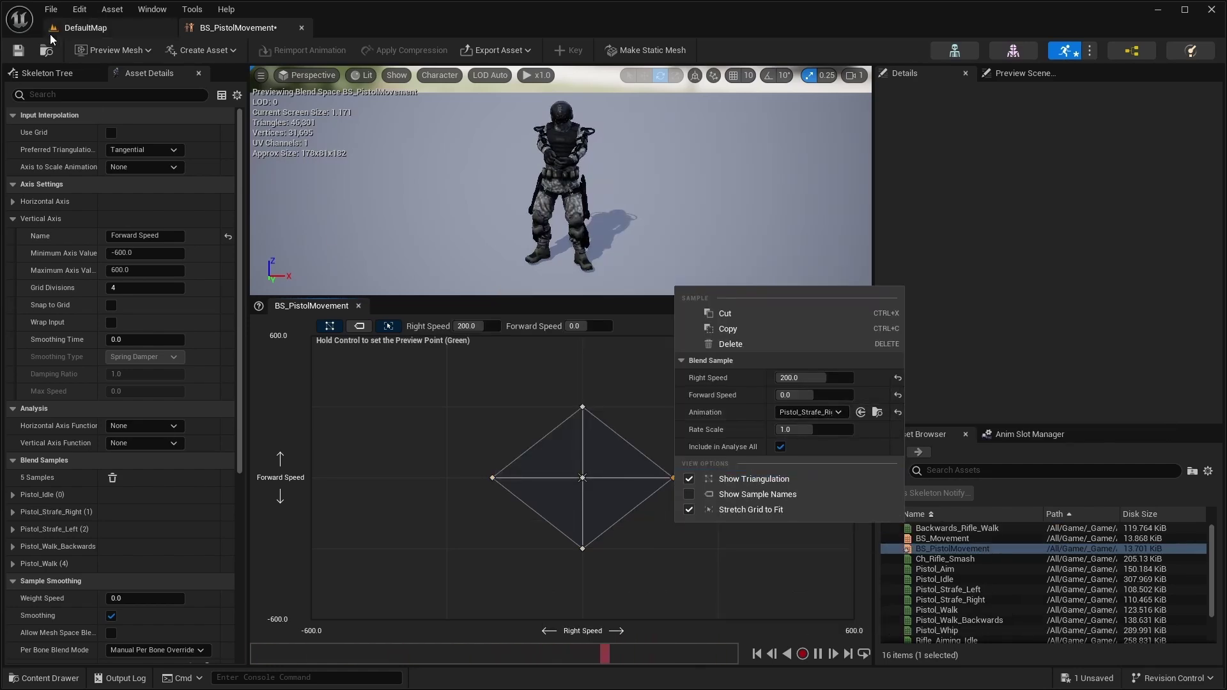
key("Escape")
left_click(21, 55)
left_click(44, 678)
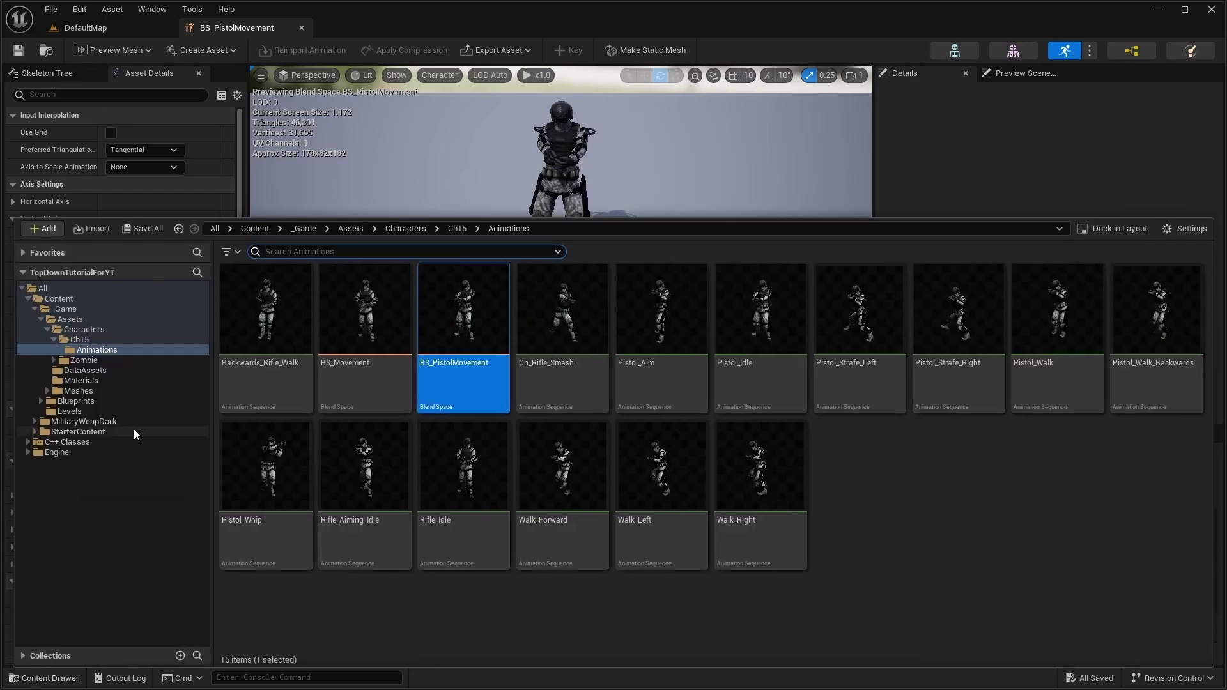
- In Blueprints > Character, create ABP_Character_Pistol as an ABP_Character child using Ch15_nonPBR_Skeleton
left_click(75, 402)
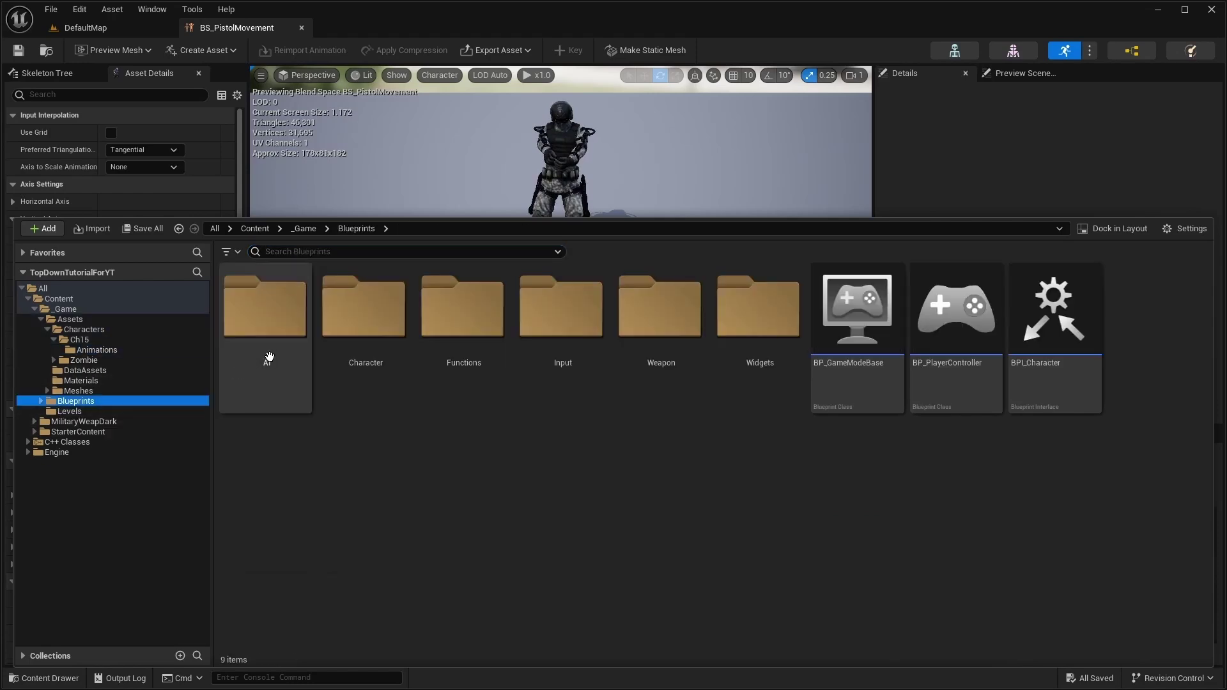
double_click(365, 316)
left_click(263, 310)
right_click(379, 280)
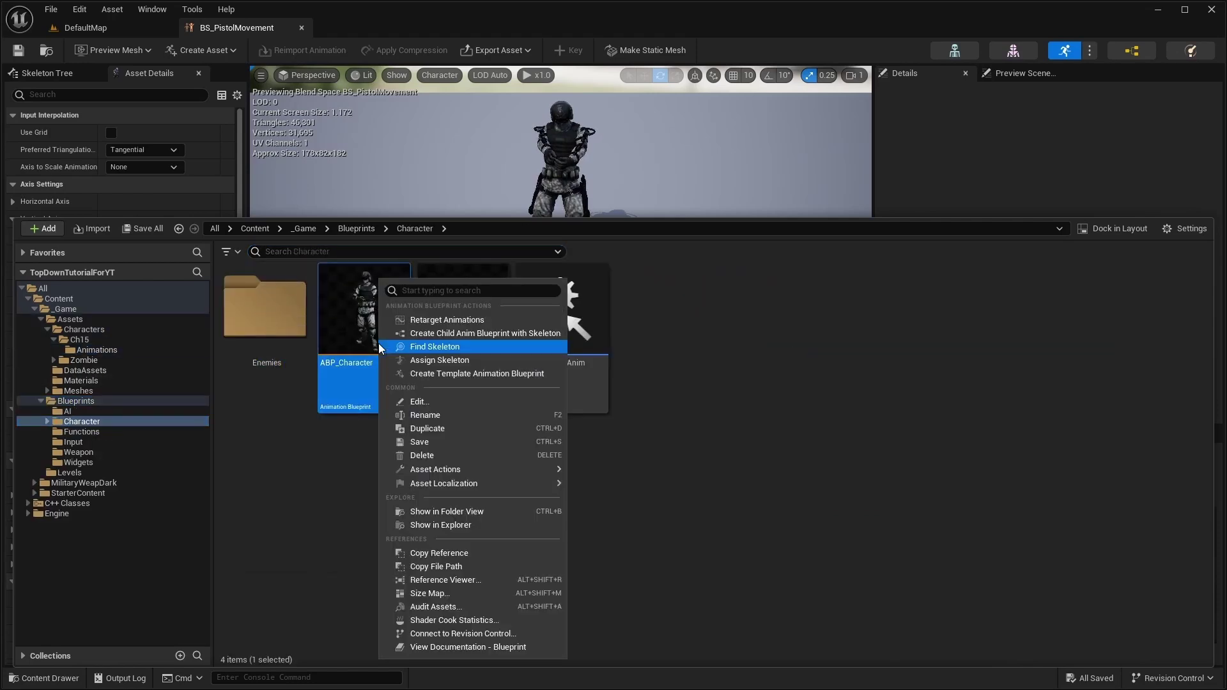
left_click(441, 335)
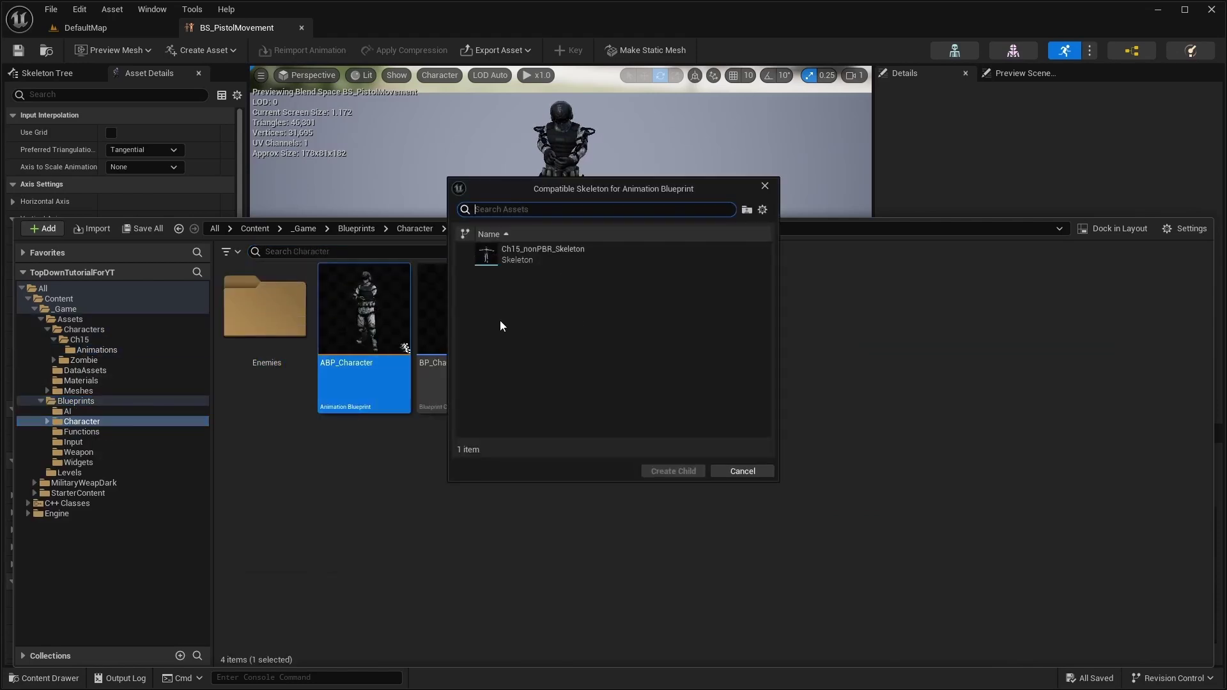
left_click(537, 253)
left_click(673, 470)
type("ABP_Character_Pisto")
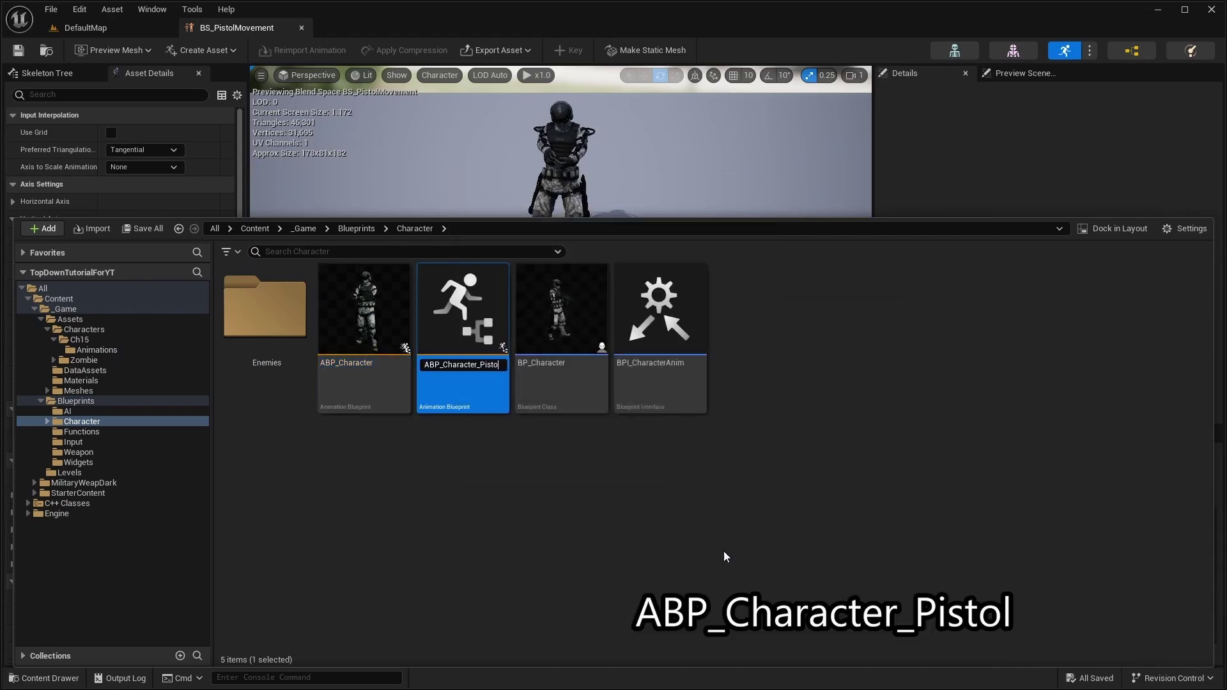
key("Return")
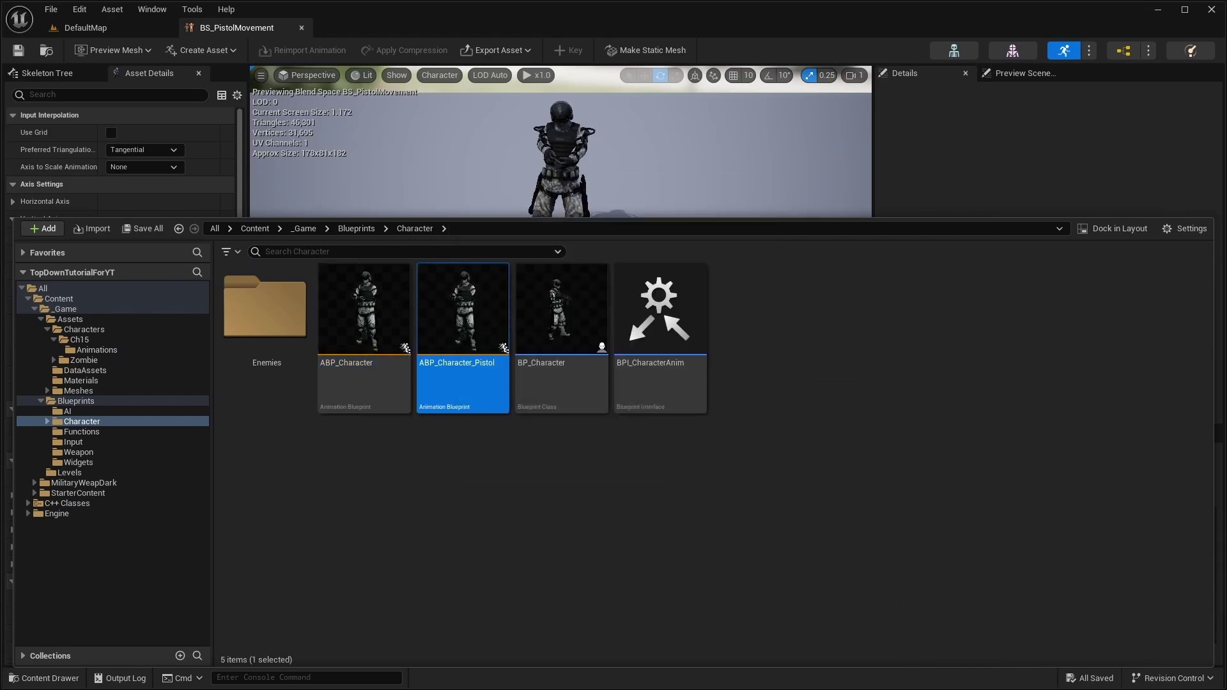
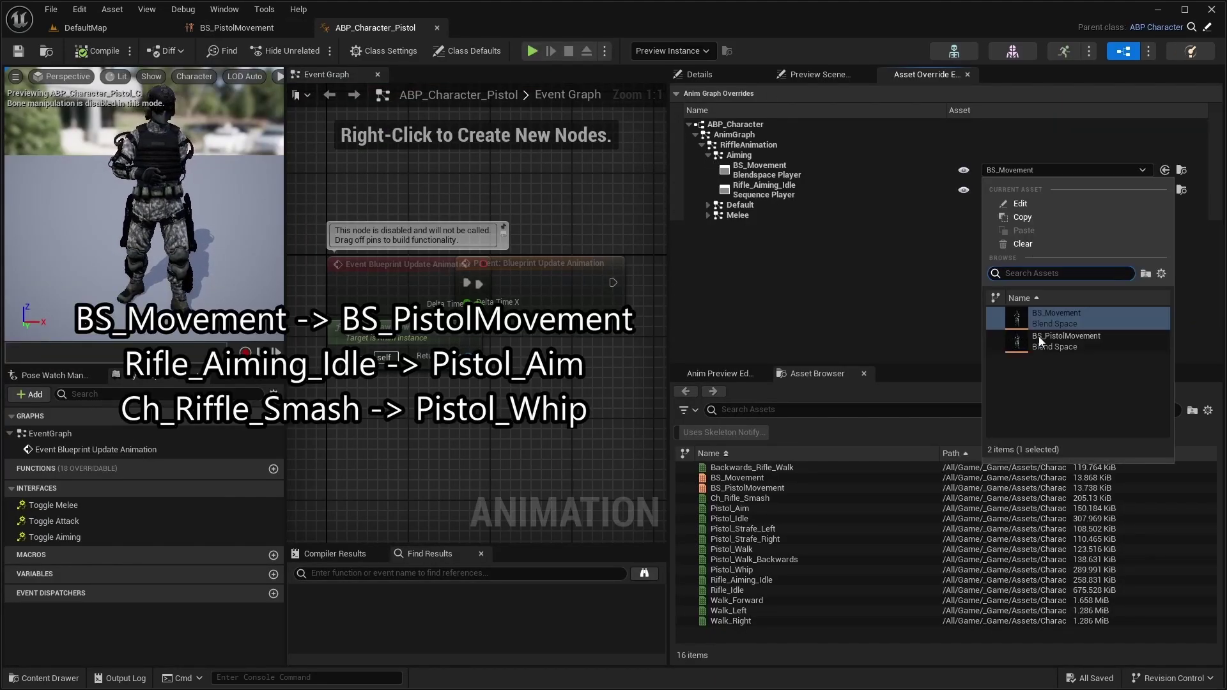
- Override movement, aiming idle and melee with BS_PistolMovement, Pistol_Aim and Pistol_Whip; compile and save
left_click(1053, 391)
left_click(1055, 191)
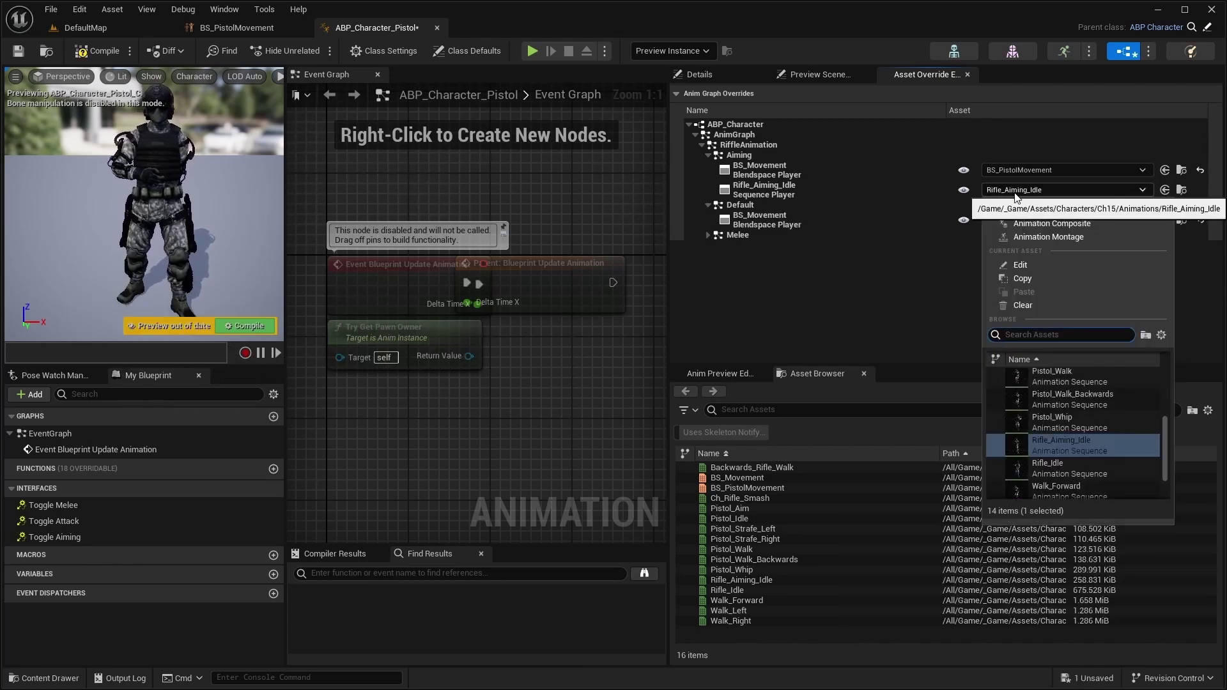
type("Pstol_")
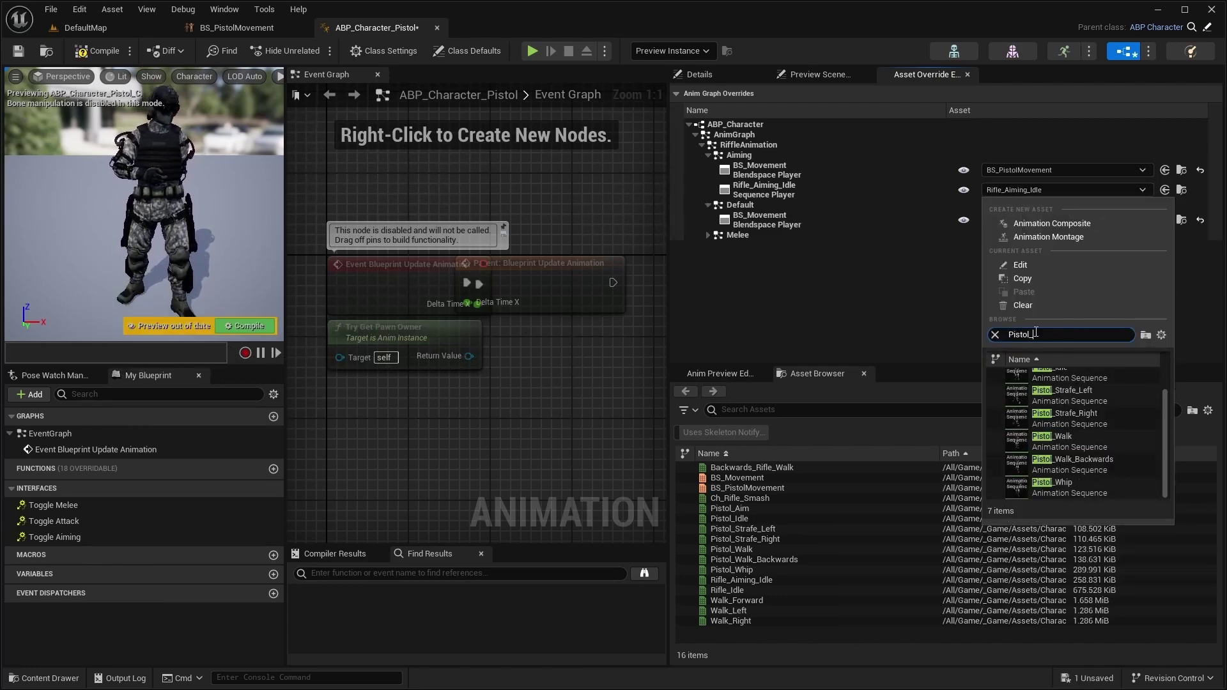
type("Aim")
left_click(1078, 377)
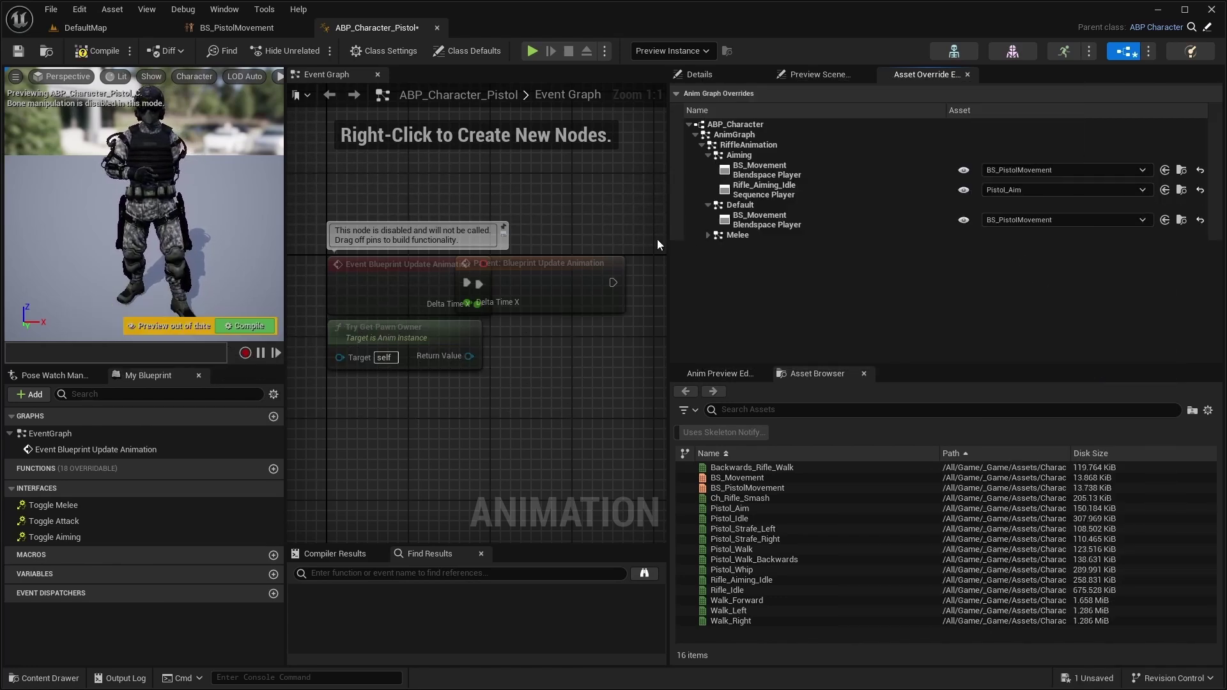
left_click(710, 237)
left_click(1019, 249)
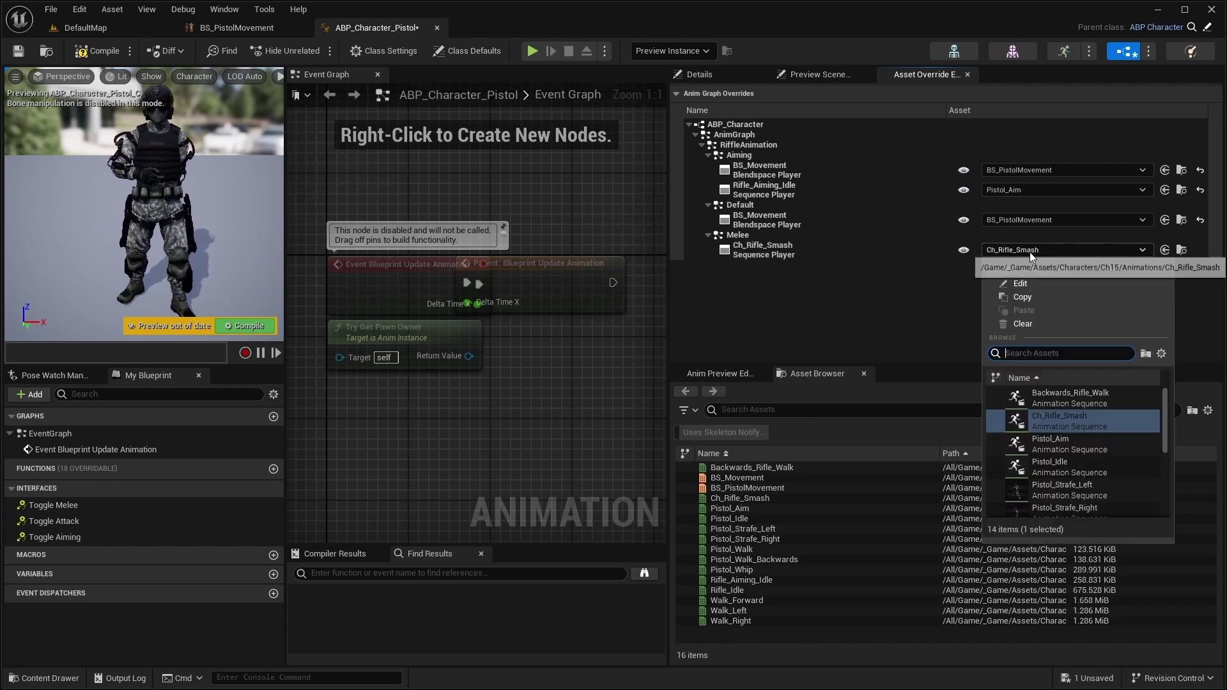
type("Pistol_Whip")
key("Return")
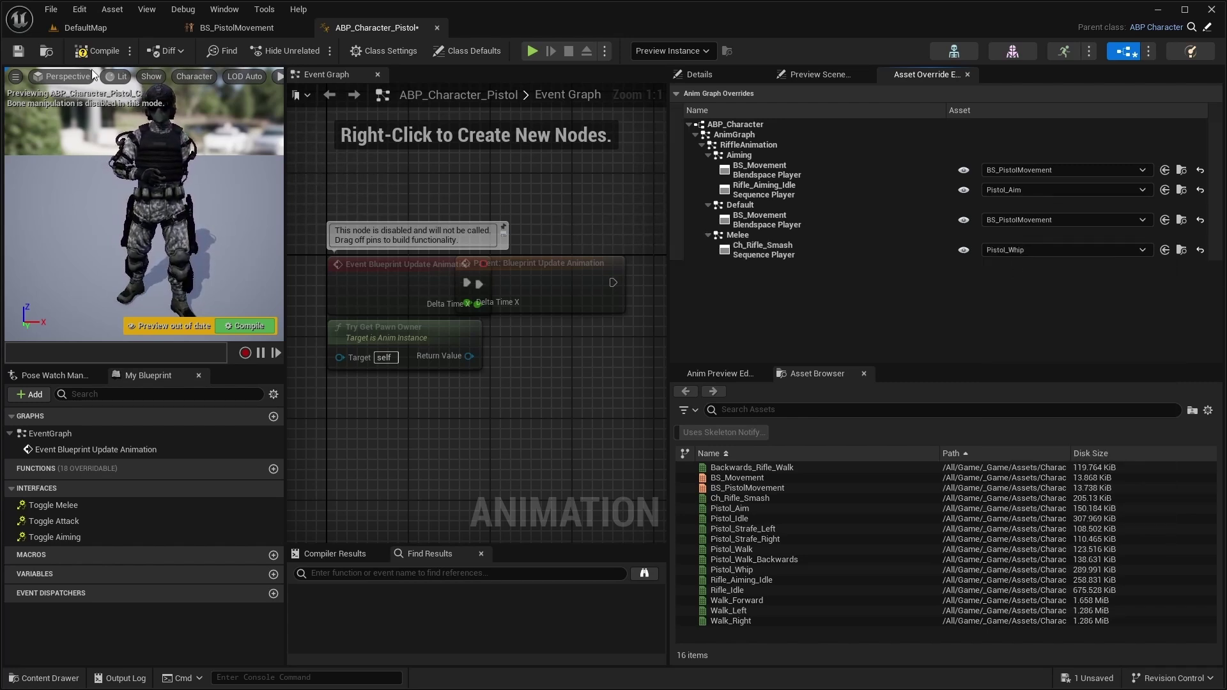
left_click(98, 50)
left_click(12, 53)
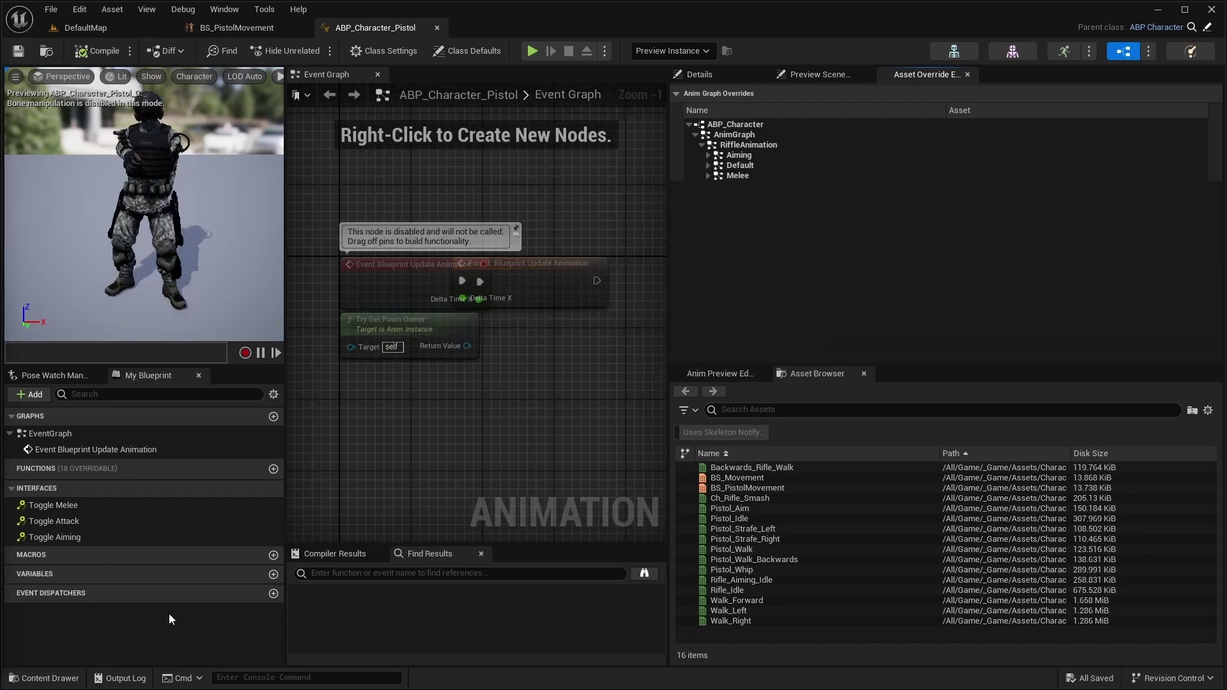
- Open the Pistols_B and Assault_Rifle_B skeletal meshes from the Content Drawer
left_click(58, 678)
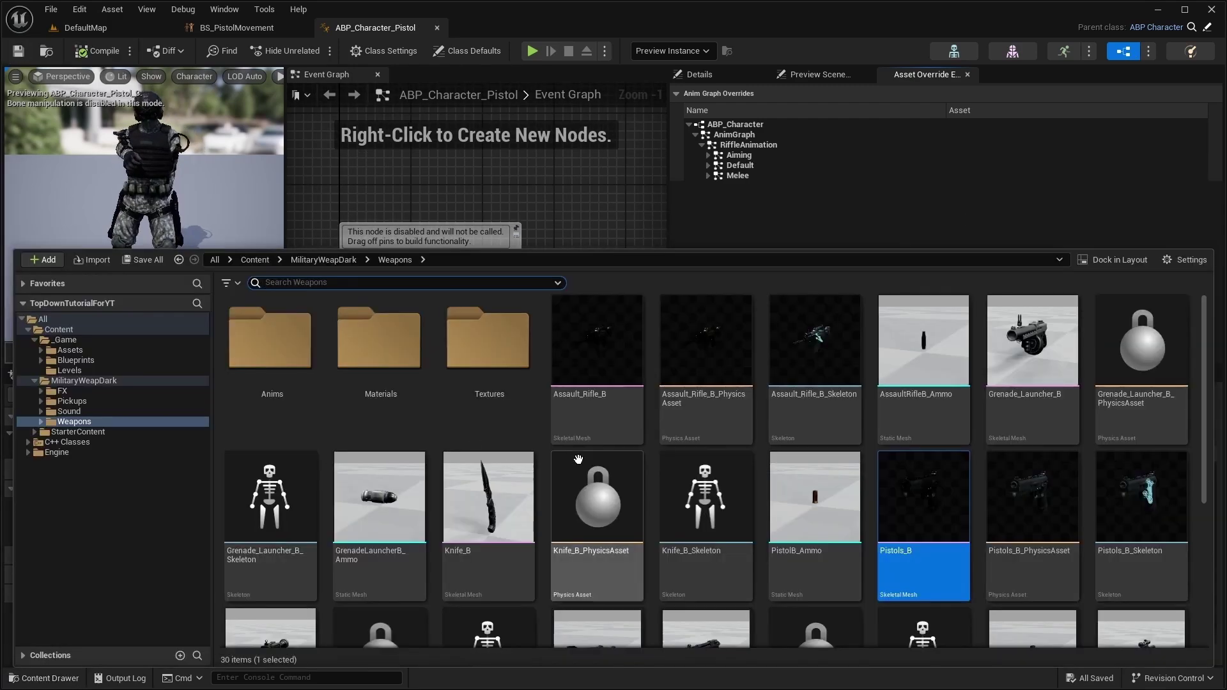
double_click(930, 509)
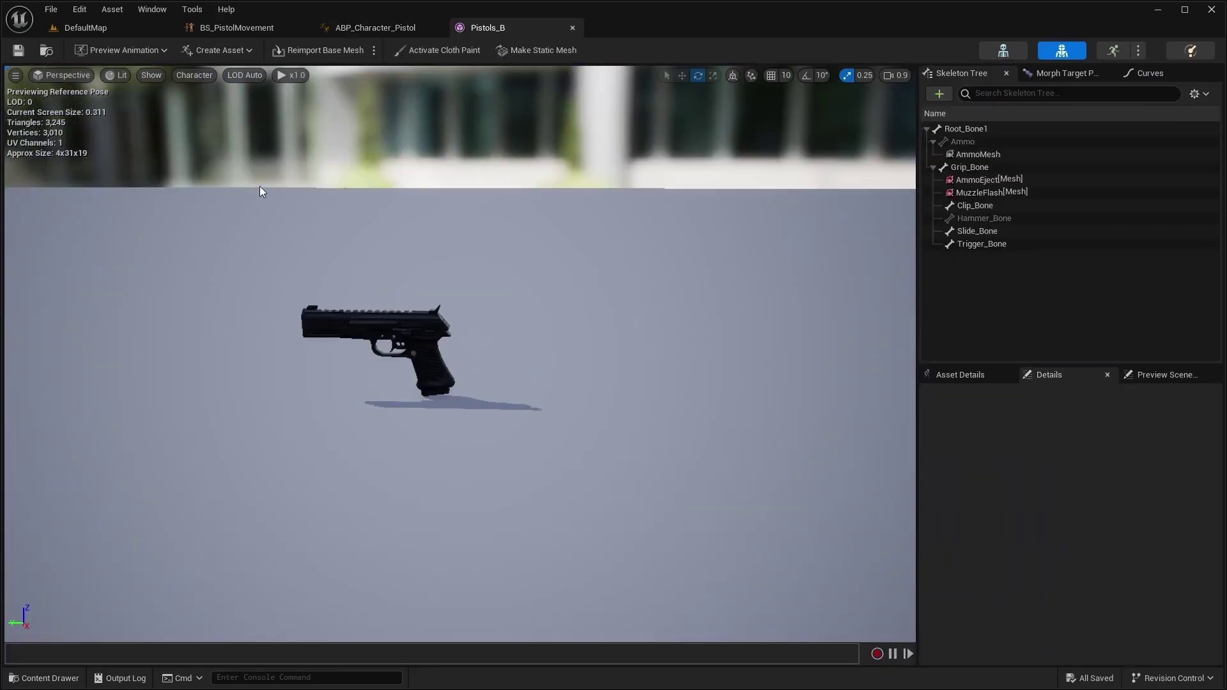
left_click(57, 677)
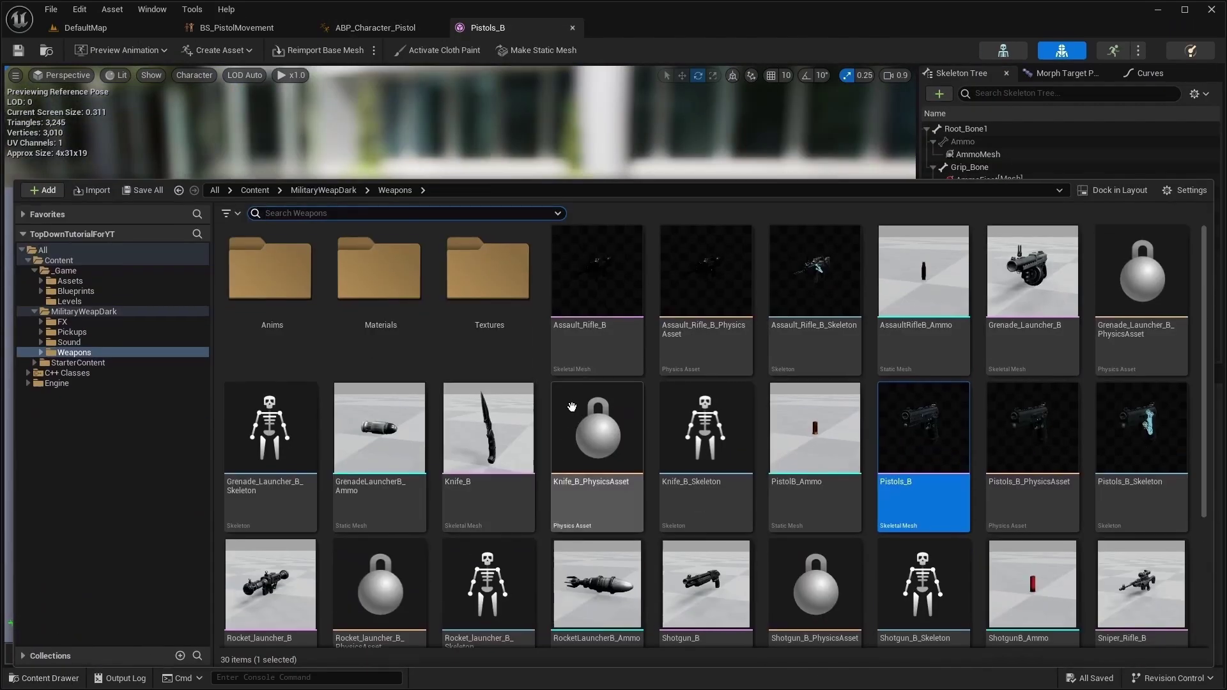
left_click(622, 302)
double_click(622, 303)
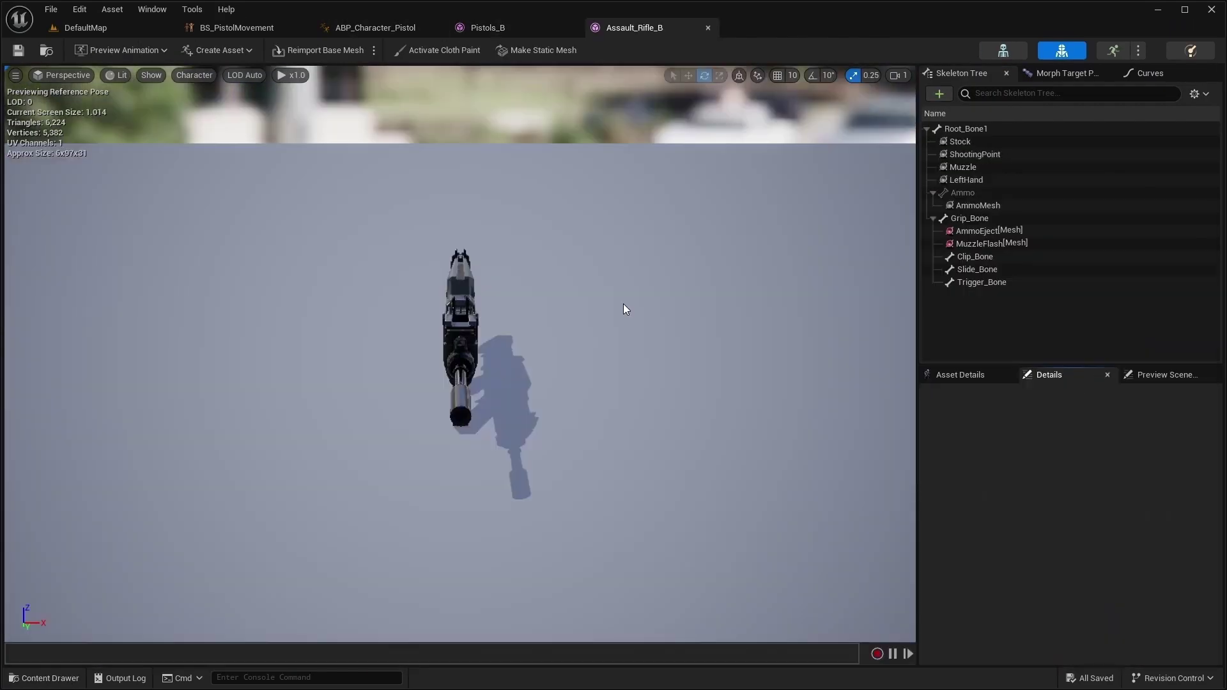
- Copy the rifle's Stock, ShootingPoint, Muzzle and LeftHand sockets and return to Pistols_B
left_click(960, 141)
left_click(984, 180, "shift")
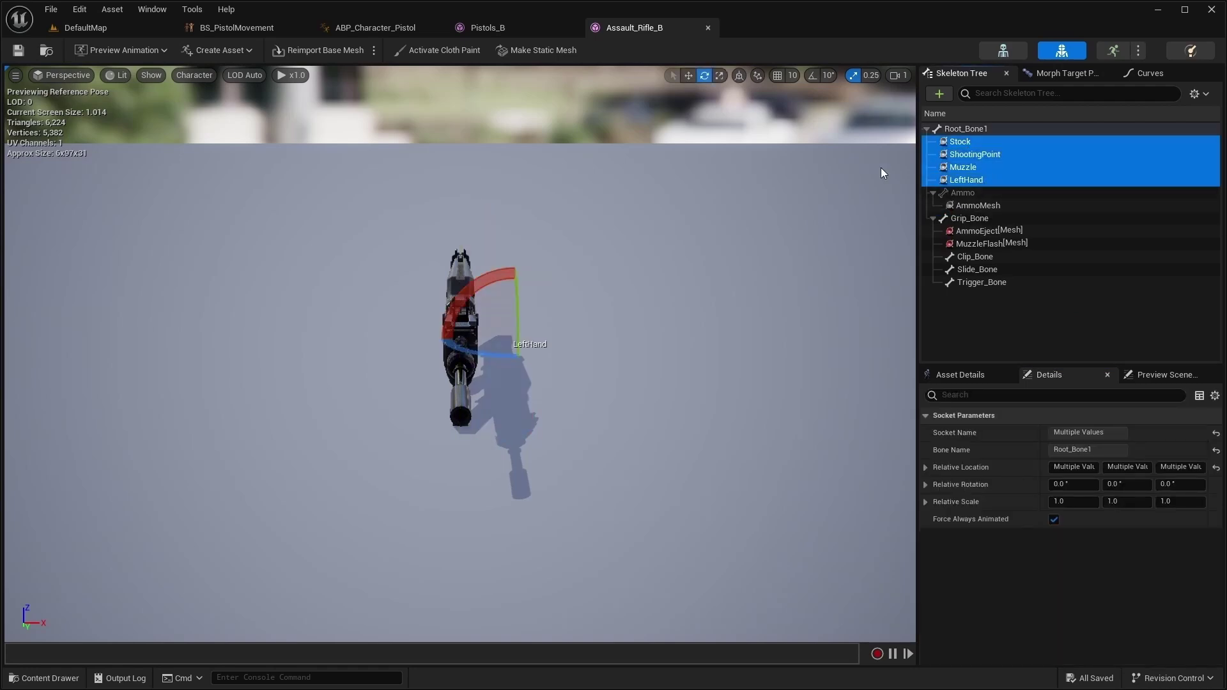
left_click(482, 30)
- Paste the four sockets onto Root_Bone1 and move the LeftHand socket onto the pistol
left_click(963, 129)
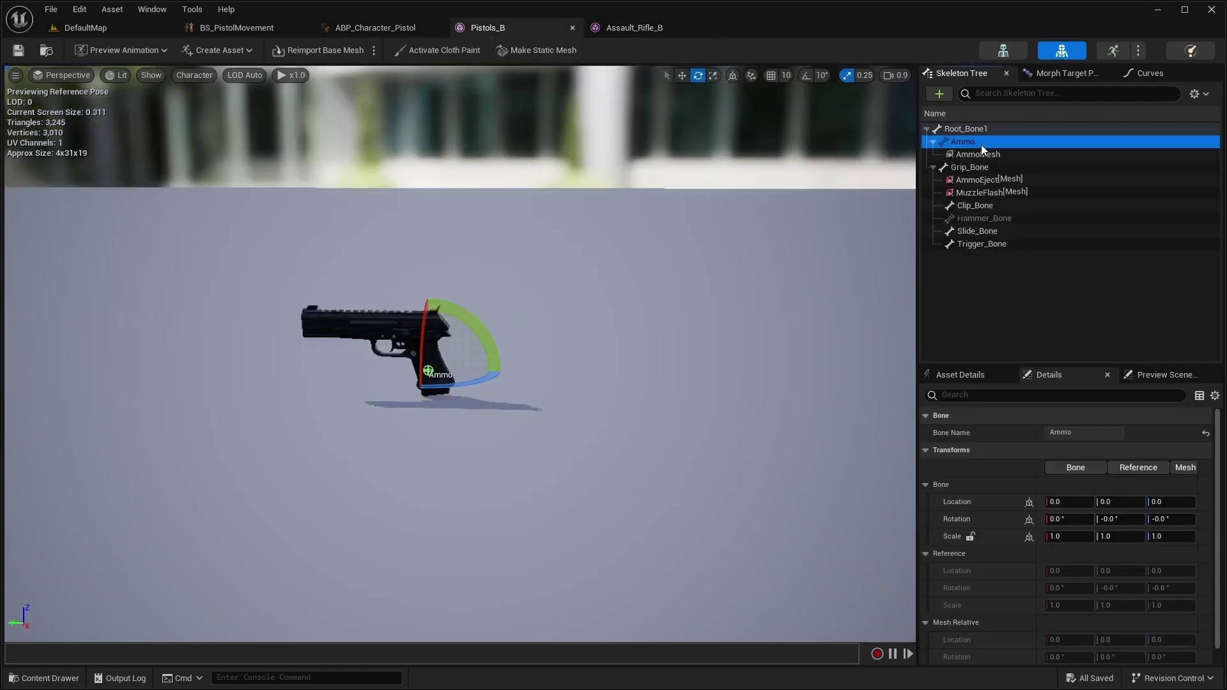
key("ctrl+v")
left_click(963, 142)
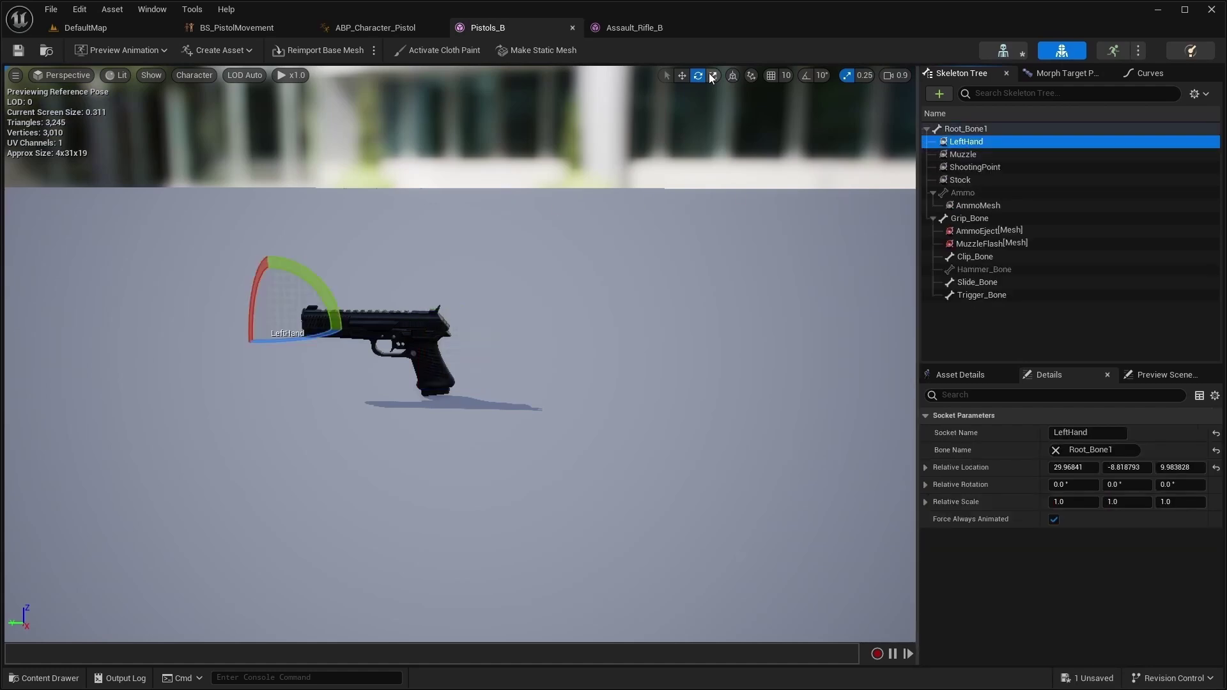
left_click(682, 76)
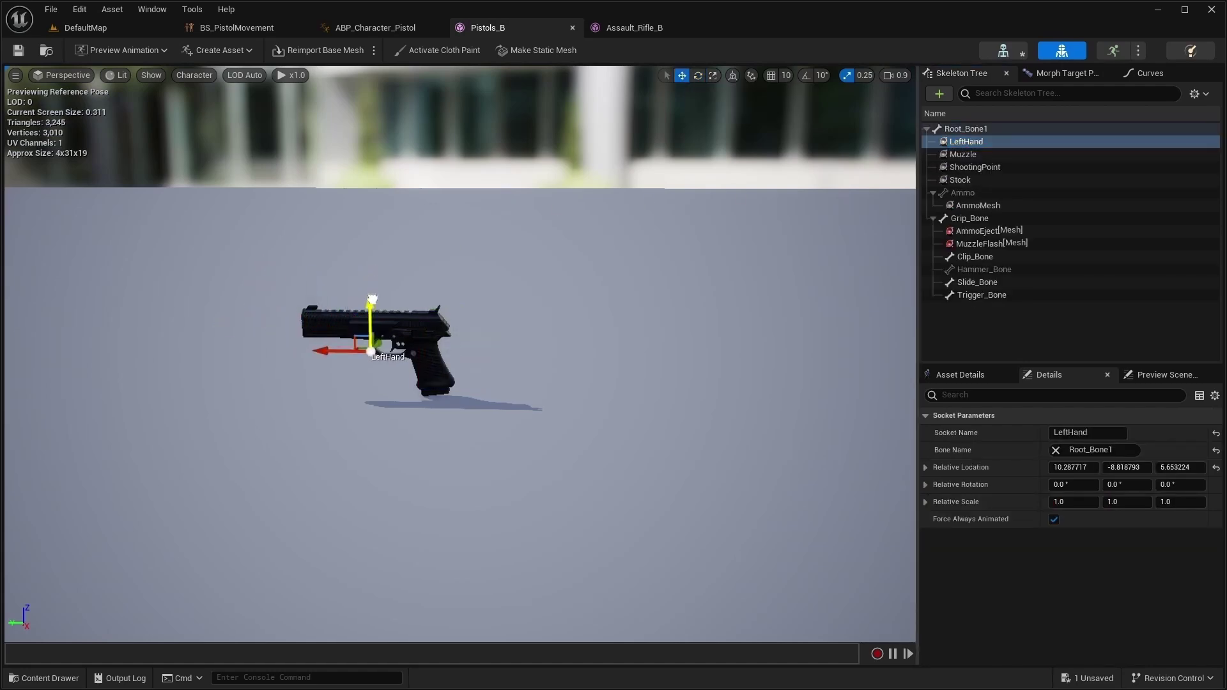
- Review the placement of the Muzzle, ShootingPoint and Stock sockets
left_click(963, 154)
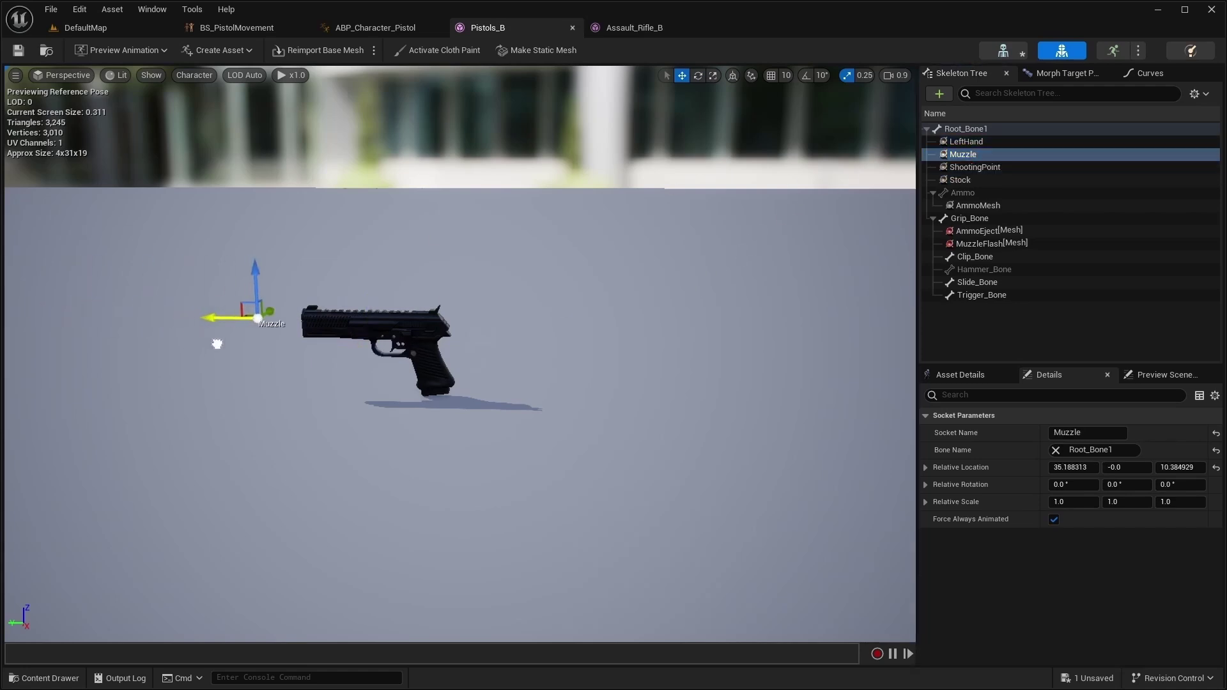
left_click(968, 167)
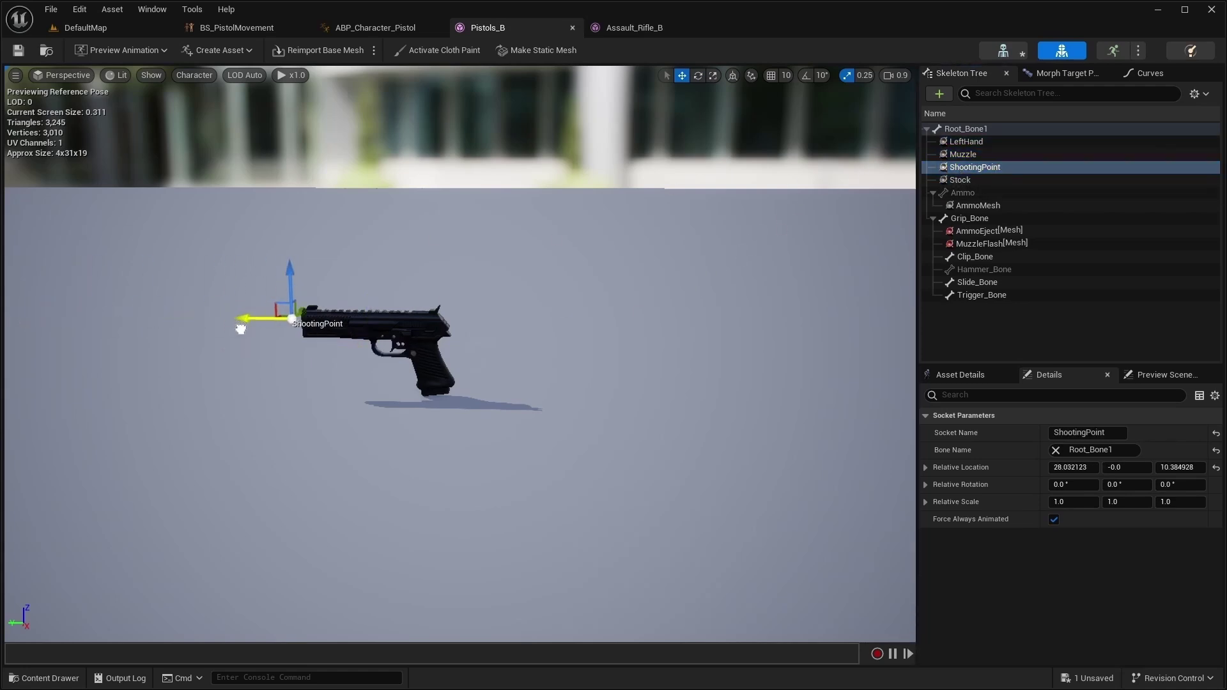
key("Down")
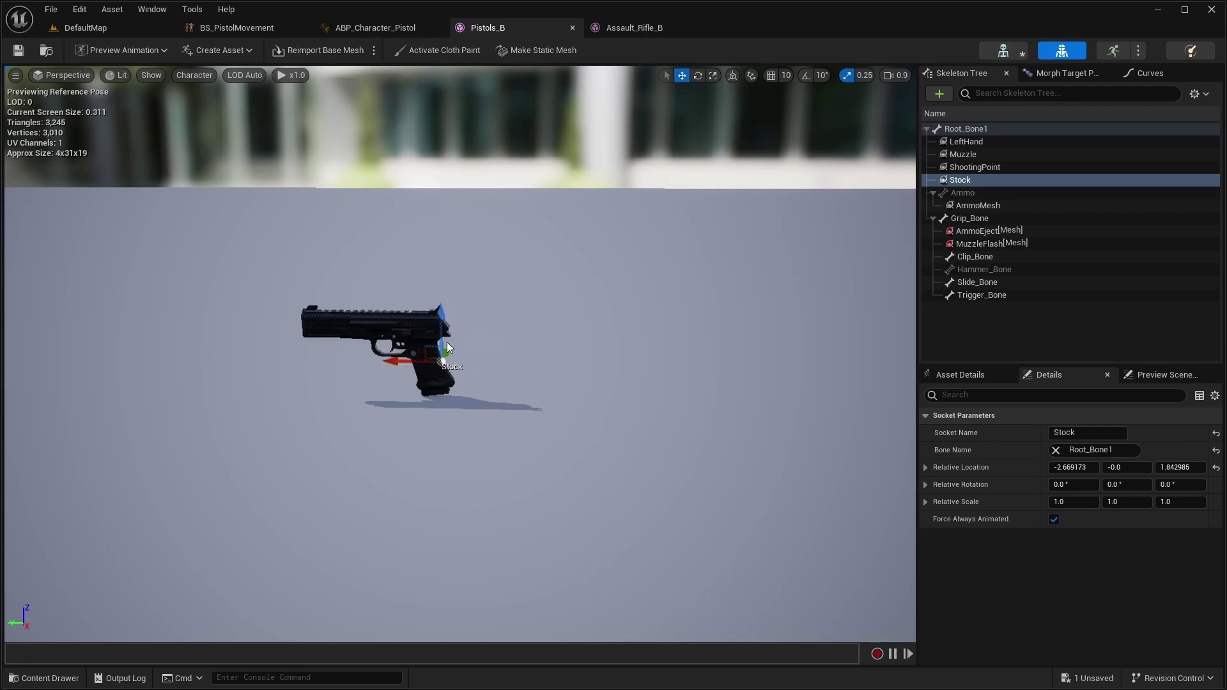
- Create a BP_WeaponDataAsset data asset named DA_Pistol_Weapon in Assets/DataAssets
left_click(46, 680)
left_click(68, 280)
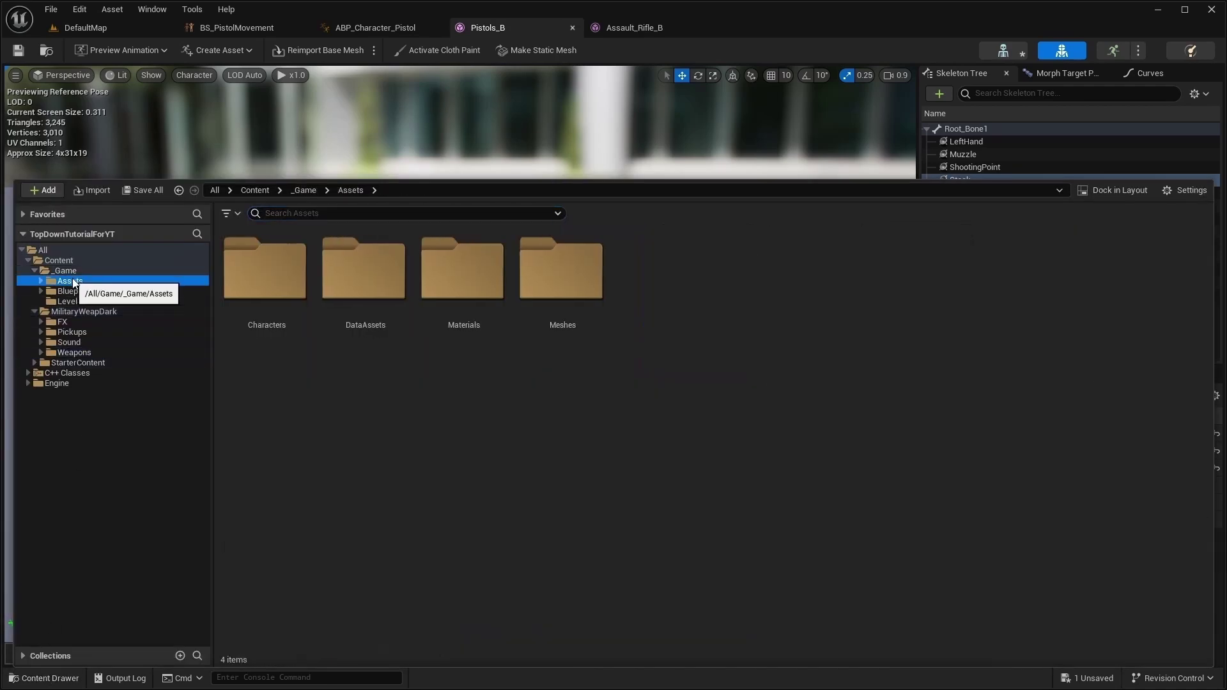
double_click(384, 273)
right_click(333, 274)
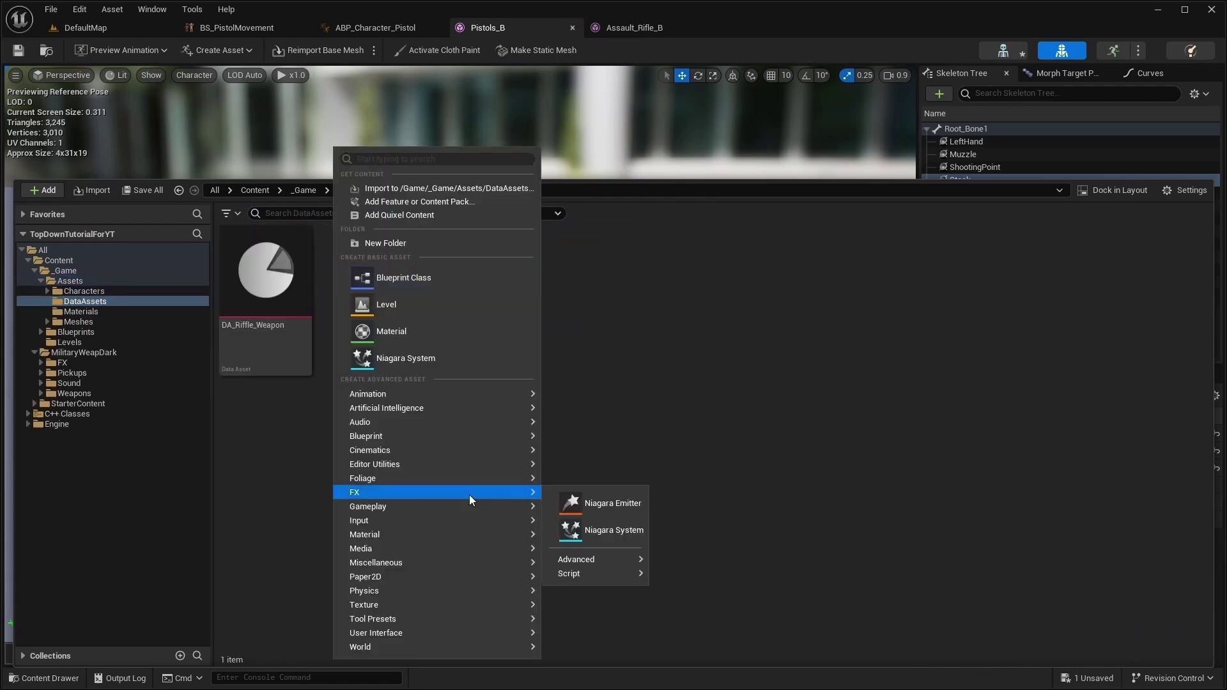
left_click(373, 159)
type("data asset")
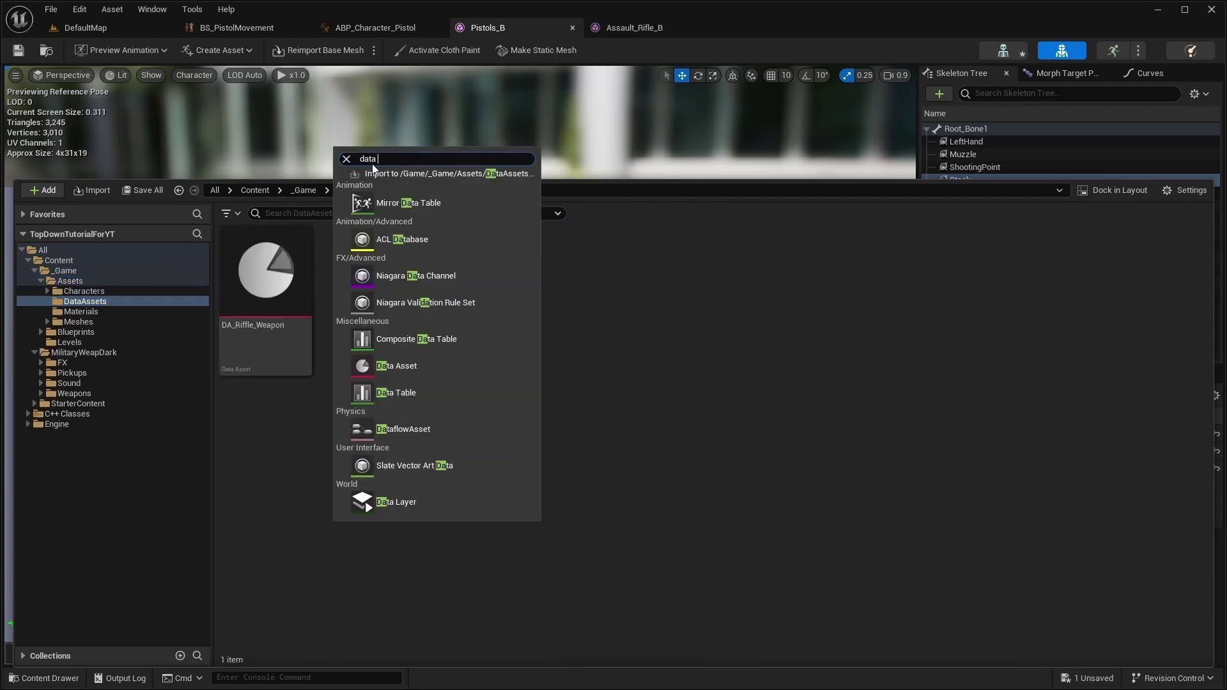
left_click(402, 191)
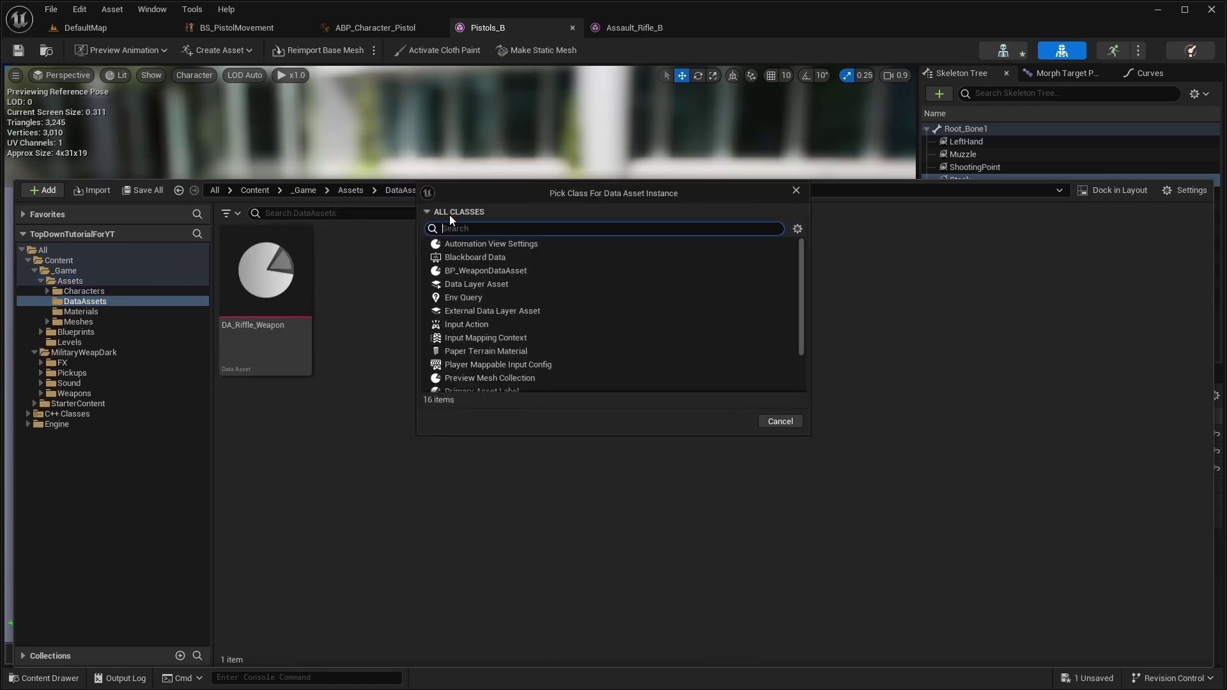
left_click(575, 270)
left_click(724, 420)
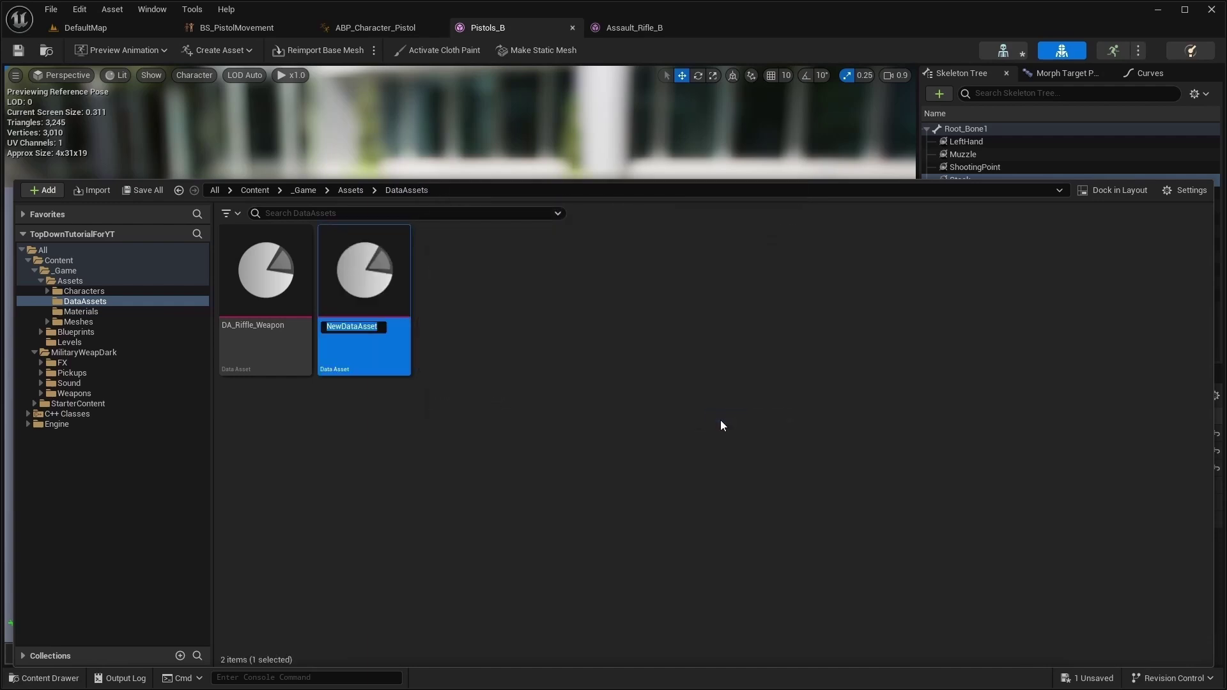
type("DA_")
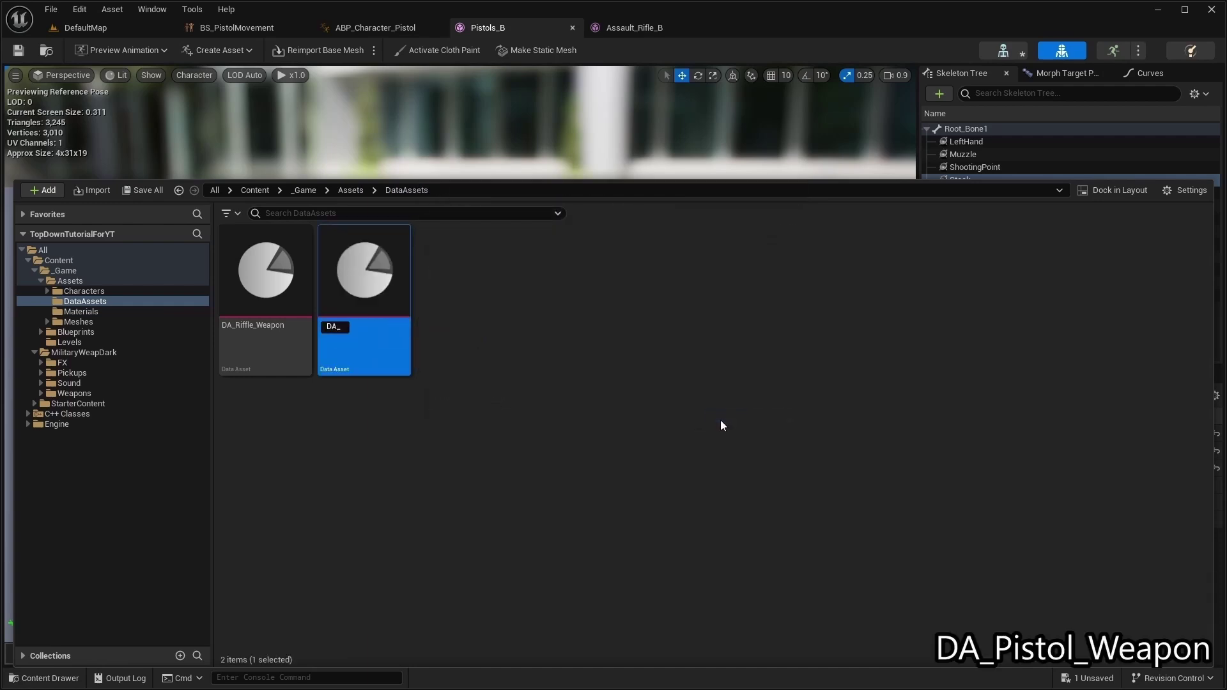
type("apon")
key("Return")
- Set DA_Pistol_Weapon's Mesh to Pistols_B and Animation Class to ABP_Character_Pistol
double_click(264, 278)
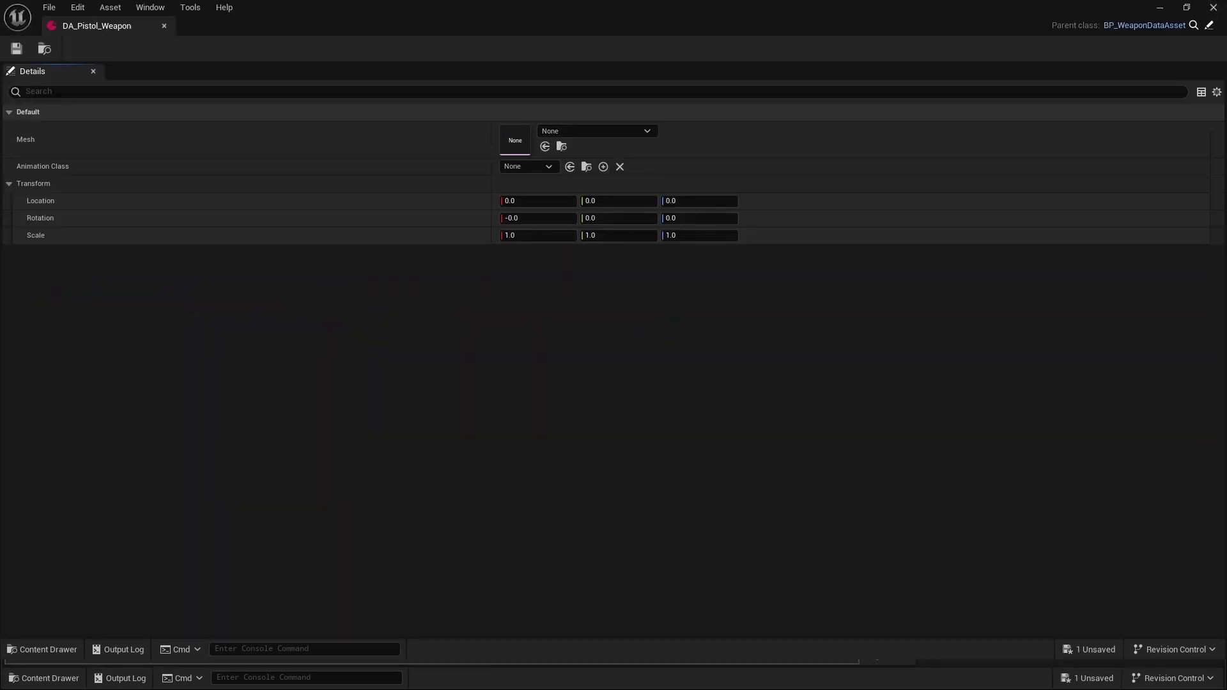
left_click(628, 131)
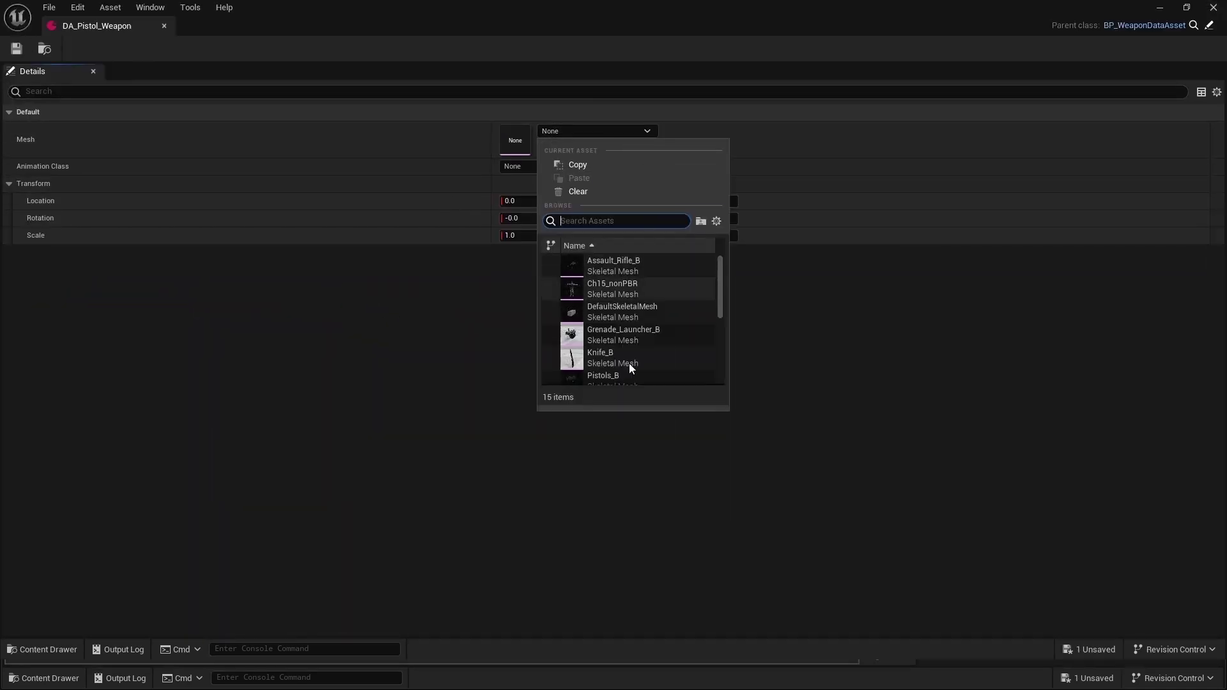
left_click(625, 385)
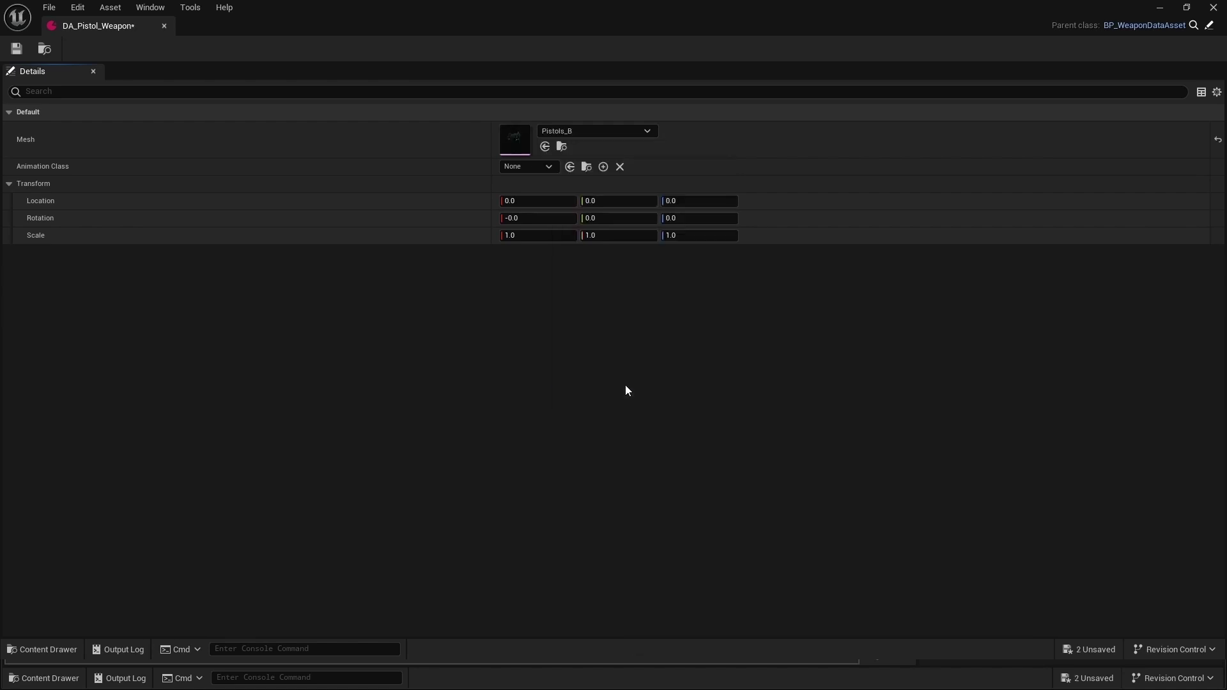
left_click(554, 165)
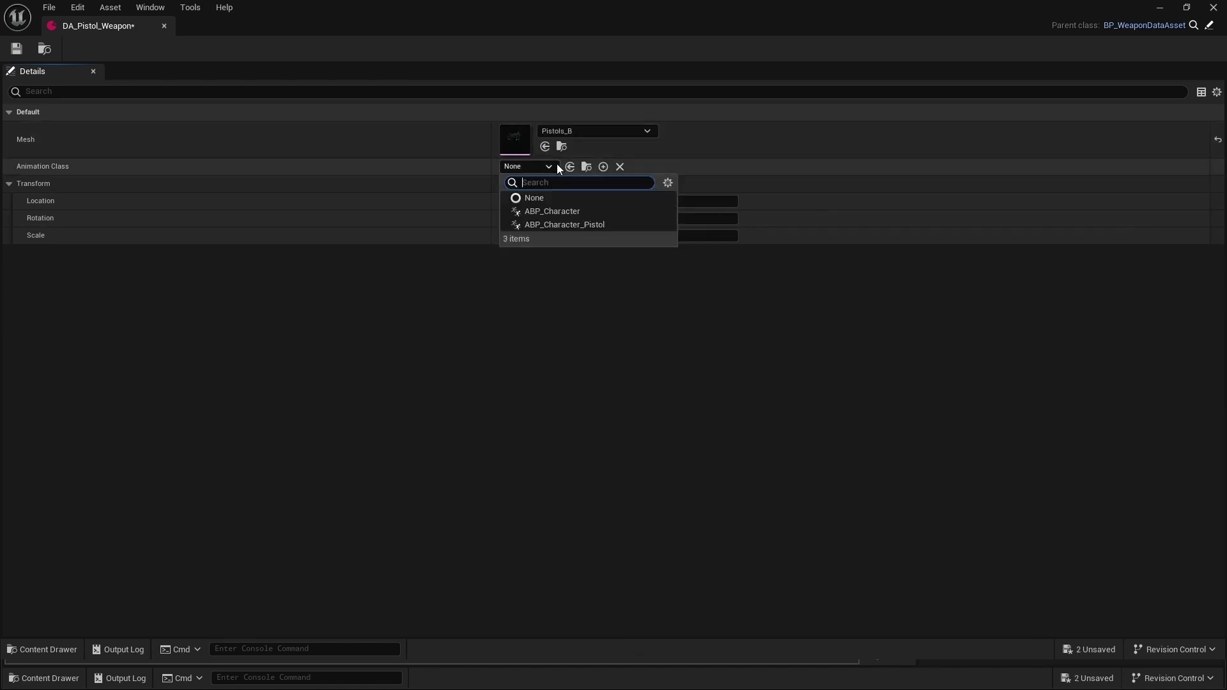
left_click(564, 225)
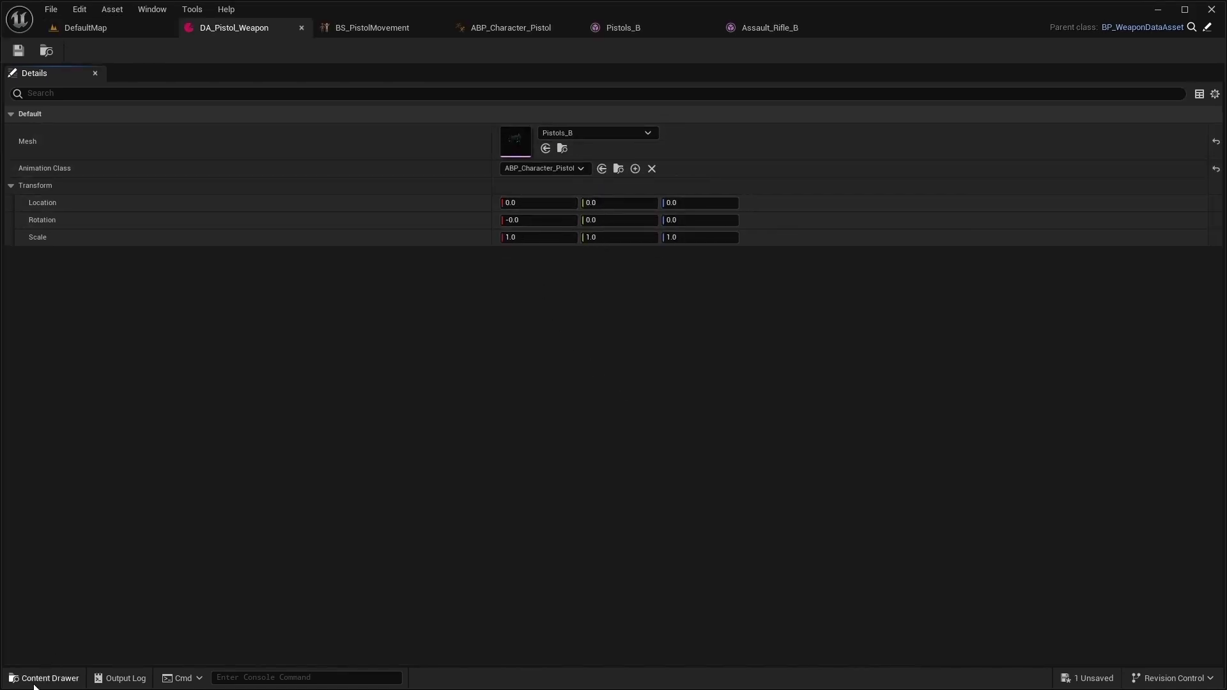
- Browse to the Blueprints > Character folder in the Content Drawer
left_click(38, 679)
left_click(119, 446)
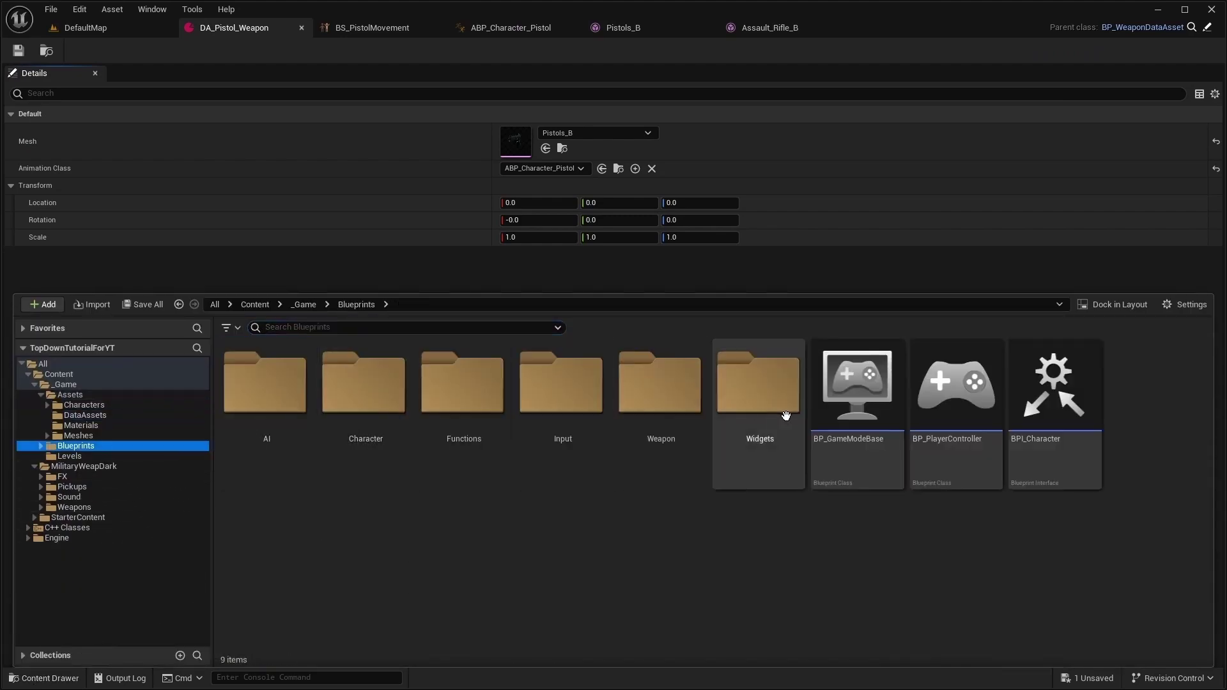
double_click(358, 415)
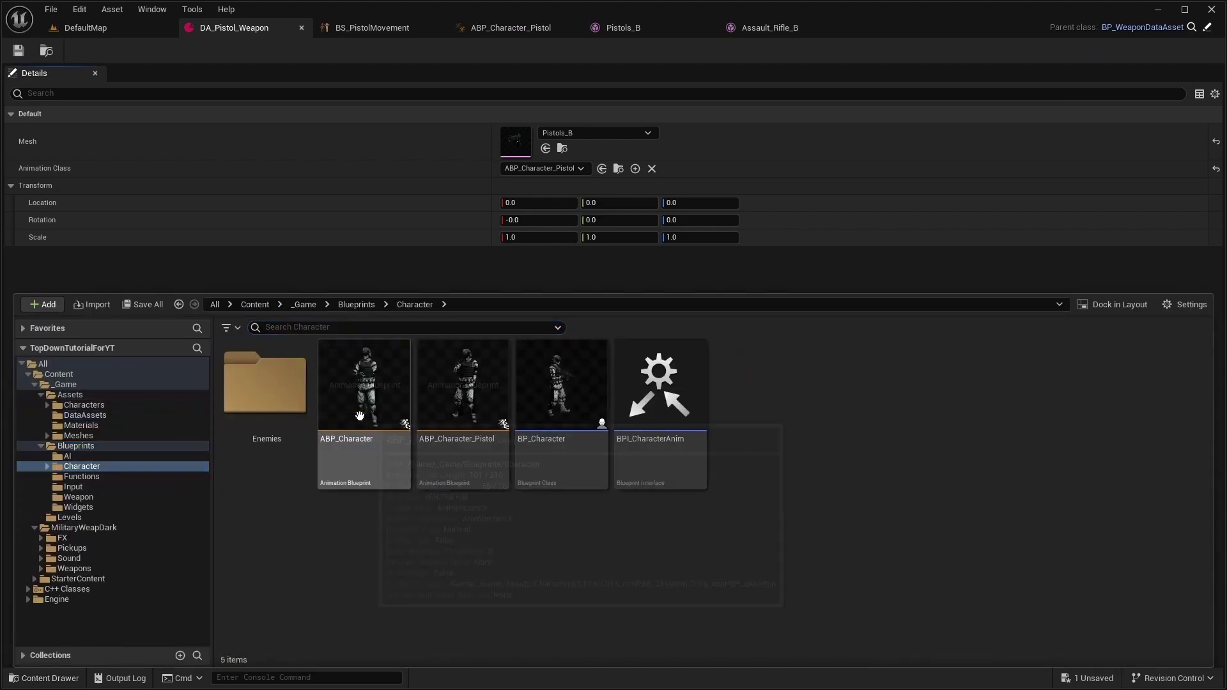
- In BP_Character, set the WeaponAsset default to DA_Pistol_Weapon and compile
double_click(561, 446)
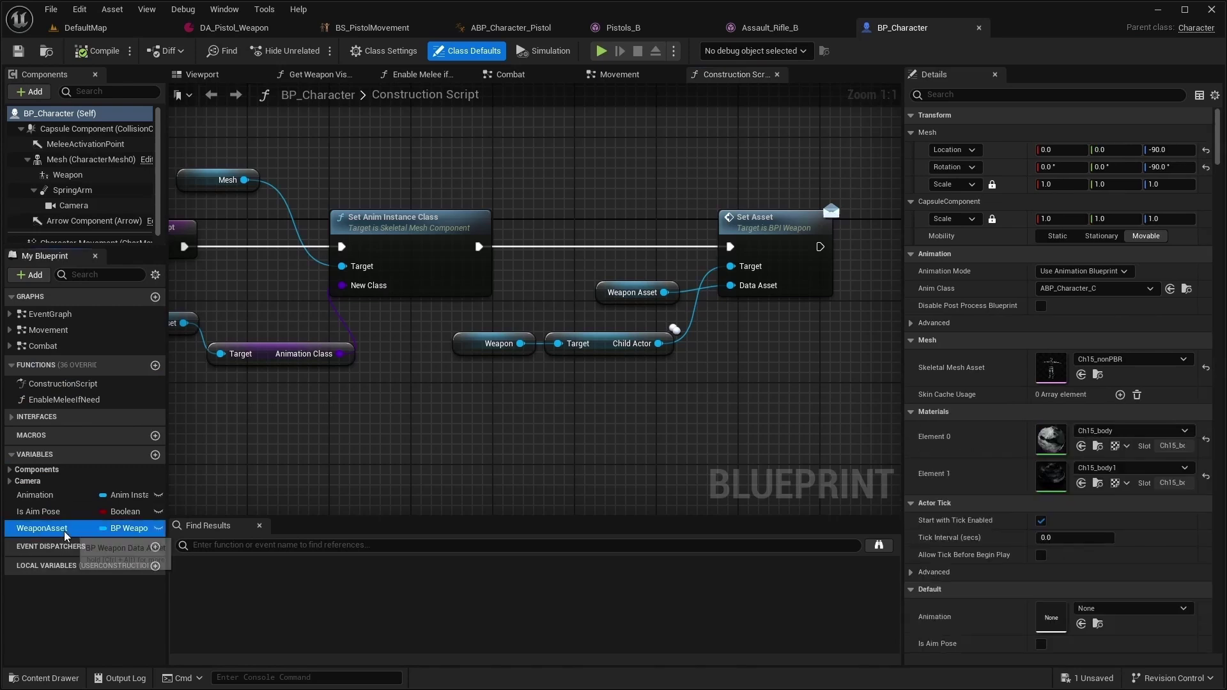
left_click(42, 528)
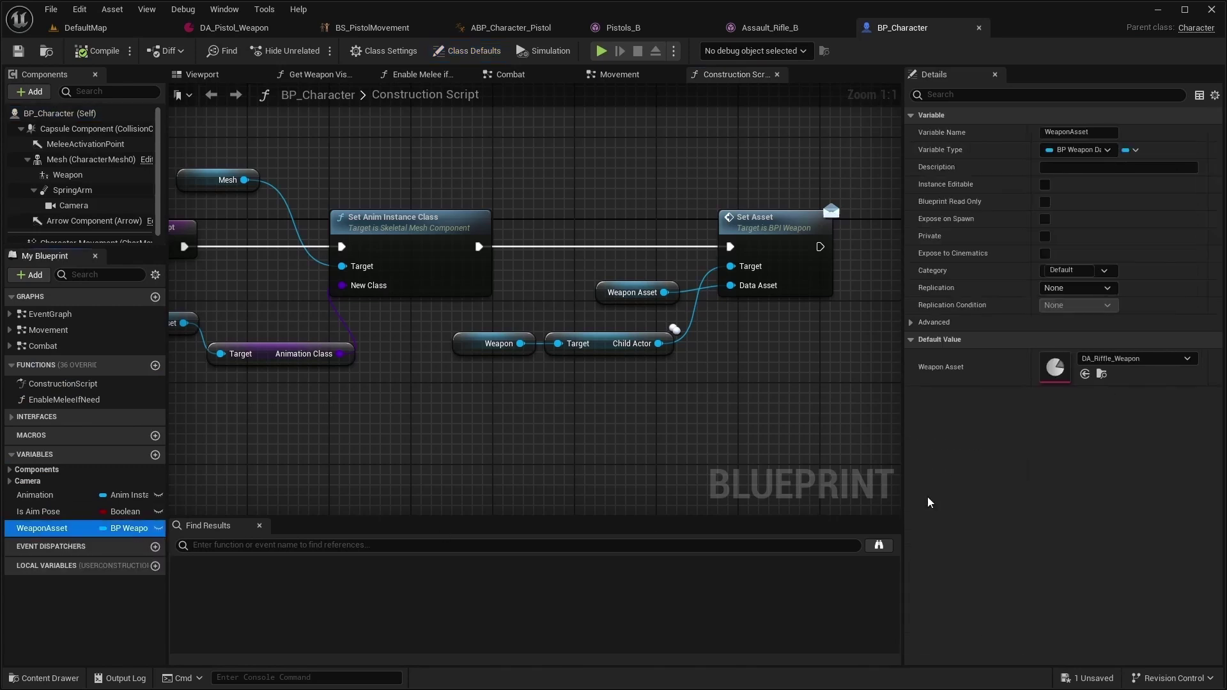
left_click(1094, 361)
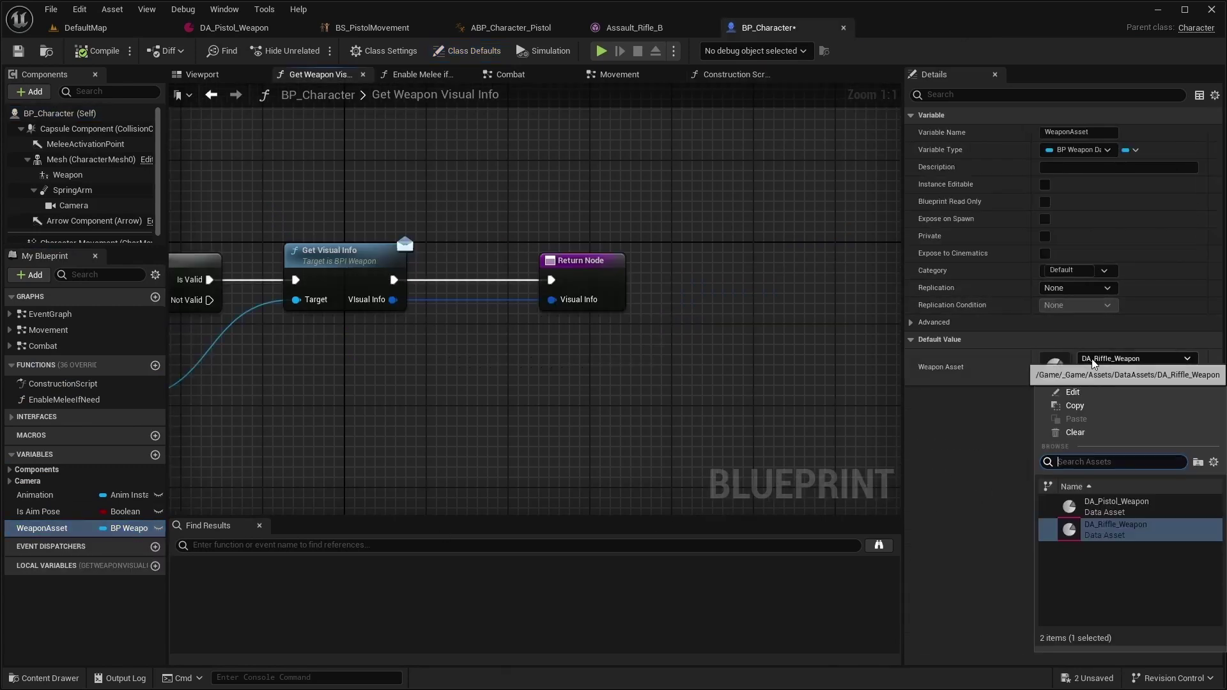
left_click(1101, 508)
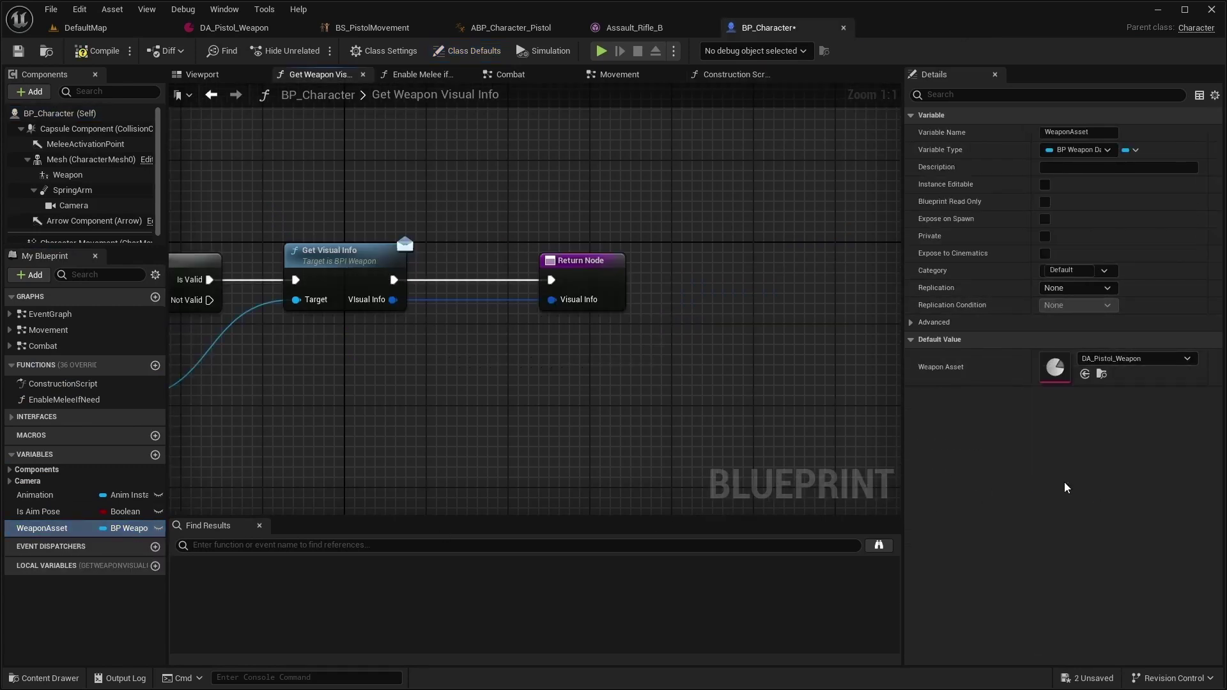
left_click(88, 54)
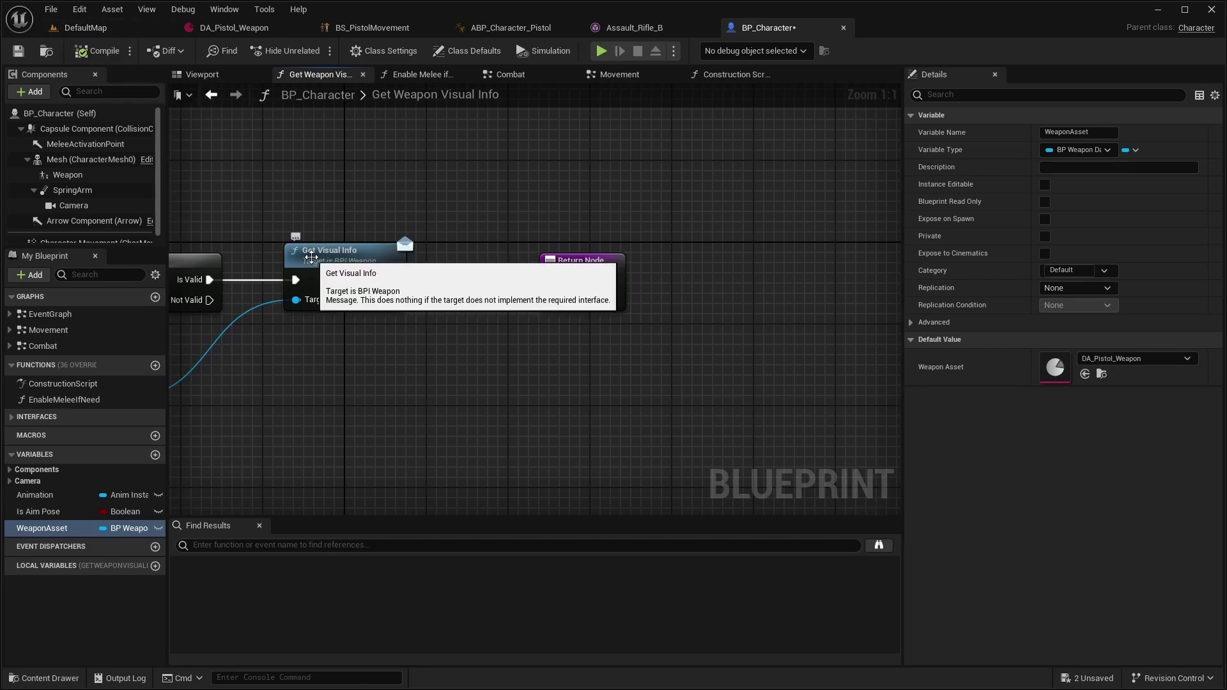
- Select the Weapon component in the Viewport and rotate the pistol to match the hand
left_click(198, 76)
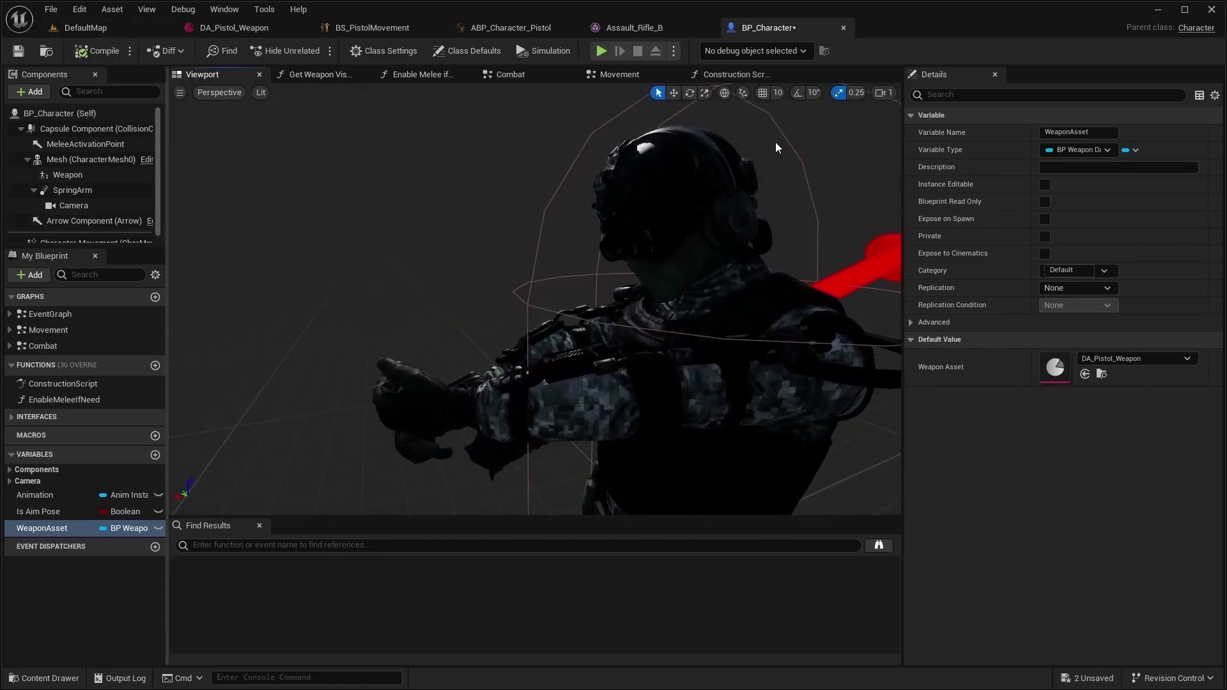
left_click(50, 179)
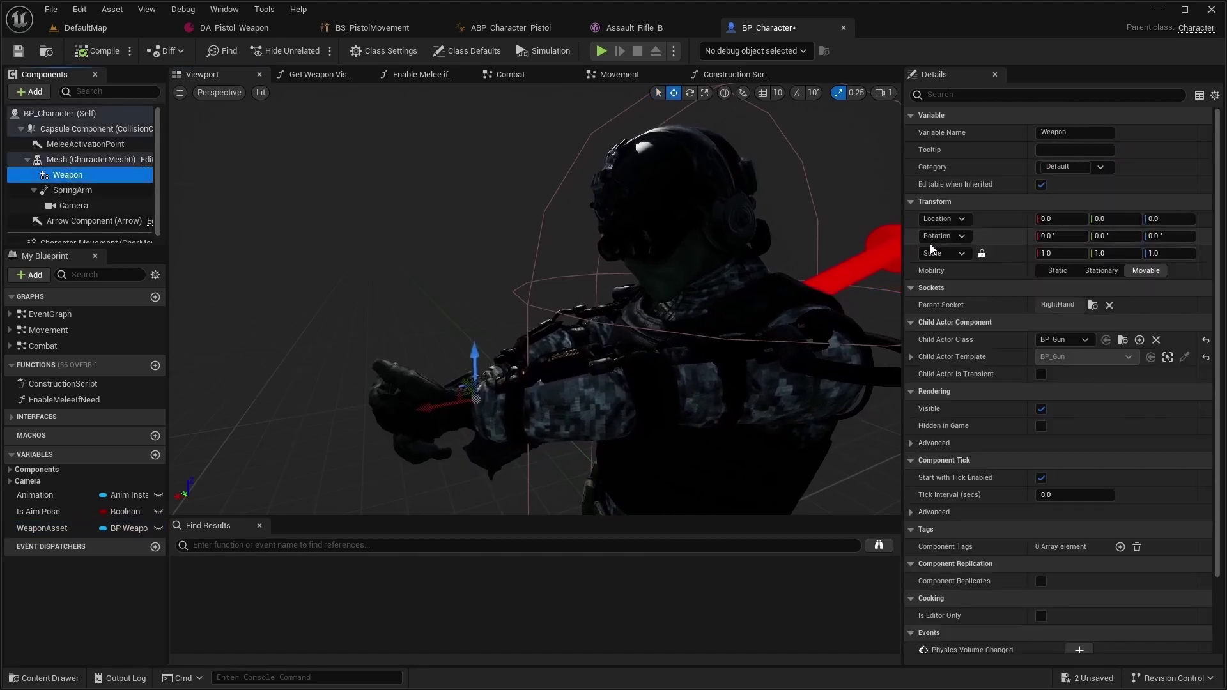
left_click(429, 400)
key("e")
left_click_drag(428, 400, 484, 423)
mouse_move(485, 422)
right_mouse_down()
mouse_move(403, 412)
mouse_move(575, 317)
right_mouse_up()
- Move the pistol into the character's right palm
key("w")
left_click_drag(570, 324, 569, 317)
right_click_drag(570, 324, 548, 293)
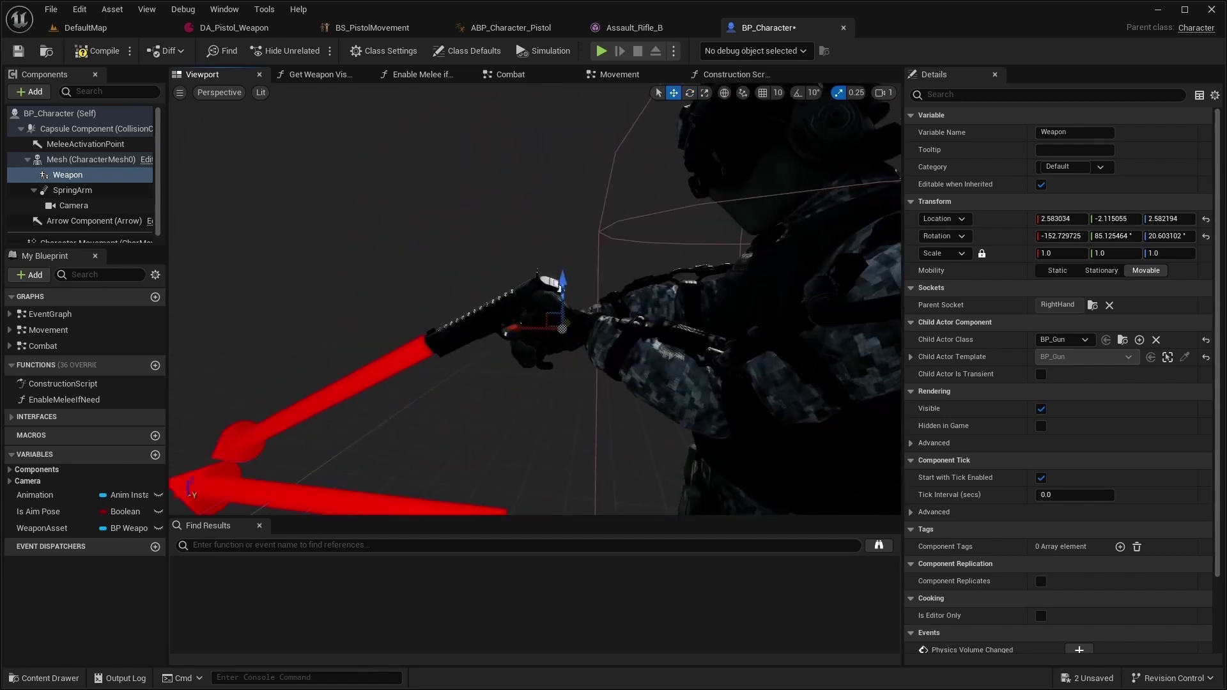
left_click_drag(547, 292, 551, 283)
mouse_move(551, 283)
right_mouse_down()
mouse_move(625, 336)
mouse_move(562, 301)
right_mouse_up()
left_click_drag(561, 301, 575, 307)
- Nudge the pistol's position in the character's hand again
mouse_move(576, 308)
right_mouse_down()
mouse_move(664, 394)
mouse_move(537, 383)
right_mouse_up()
mouse_move(532, 393)
left_mouse_down()
mouse_move(529, 418)
mouse_move(522, 404)
left_mouse_up()
right_click_drag(522, 403, 613, 383)
- Open the Pistols_B mesh from the Weapons folder in a floating editor window
key("ctrl+space")
left_click(105, 605)
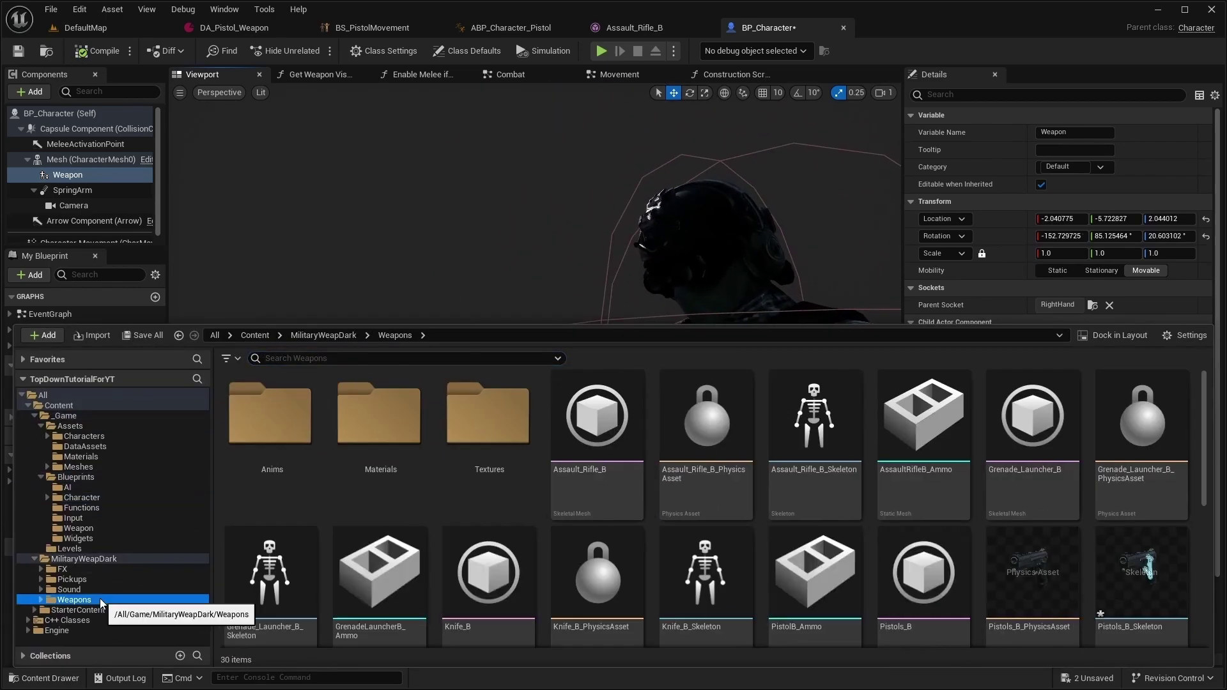
scroll(863, 499, "down", 1)
left_click(931, 522)
double_click(932, 522)
left_click_drag(910, 27, 777, 187)
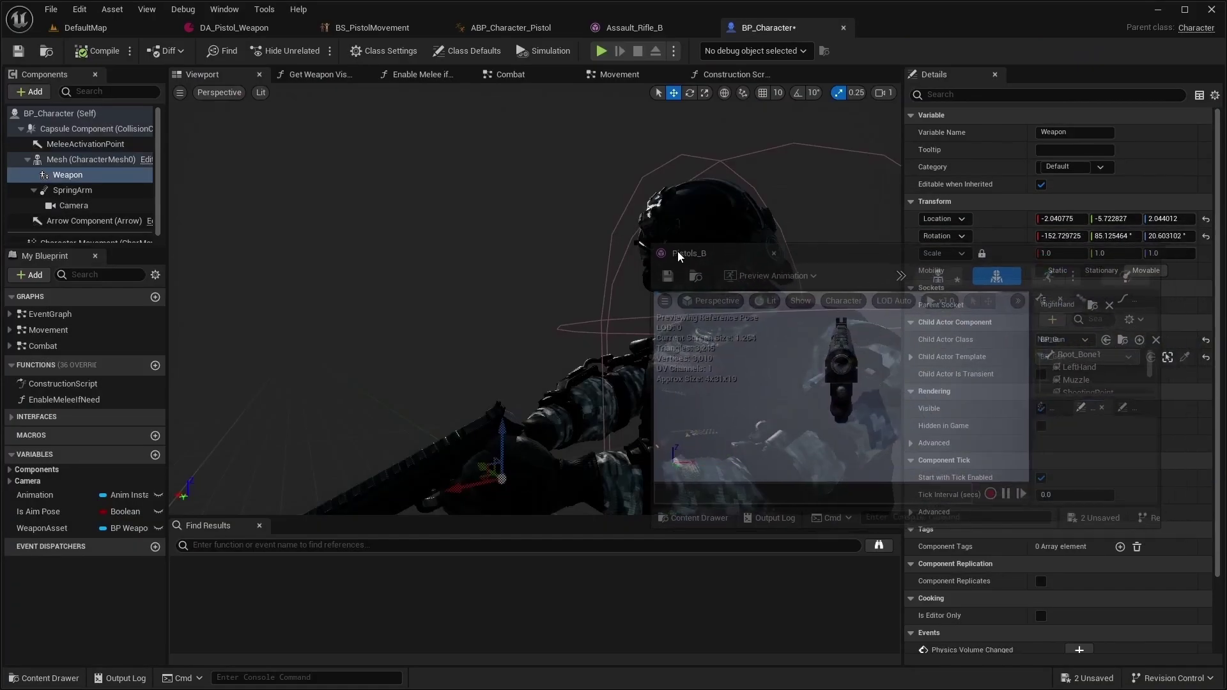
- Lower the LeftHand socket on Pistols_B and save
left_click(906, 307)
left_click_drag(864, 269, 920, 307)
left_click_drag(959, 169, 965, 110)
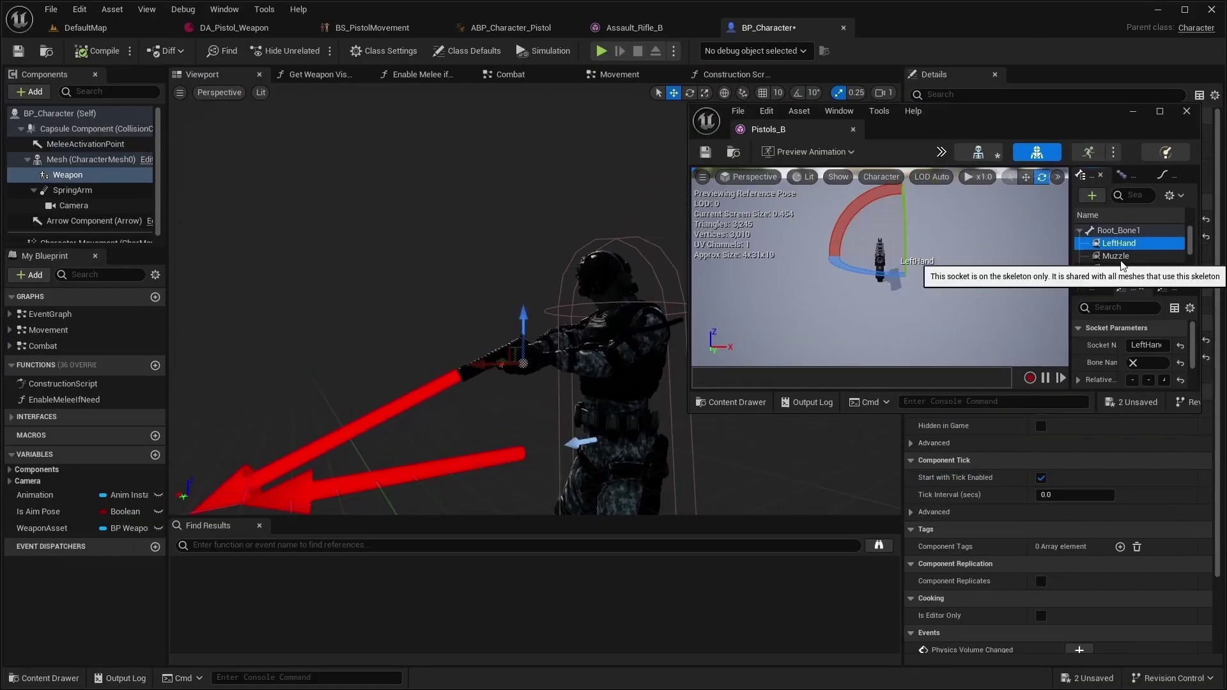
left_click_drag(880, 413, 880, 568)
key("w")
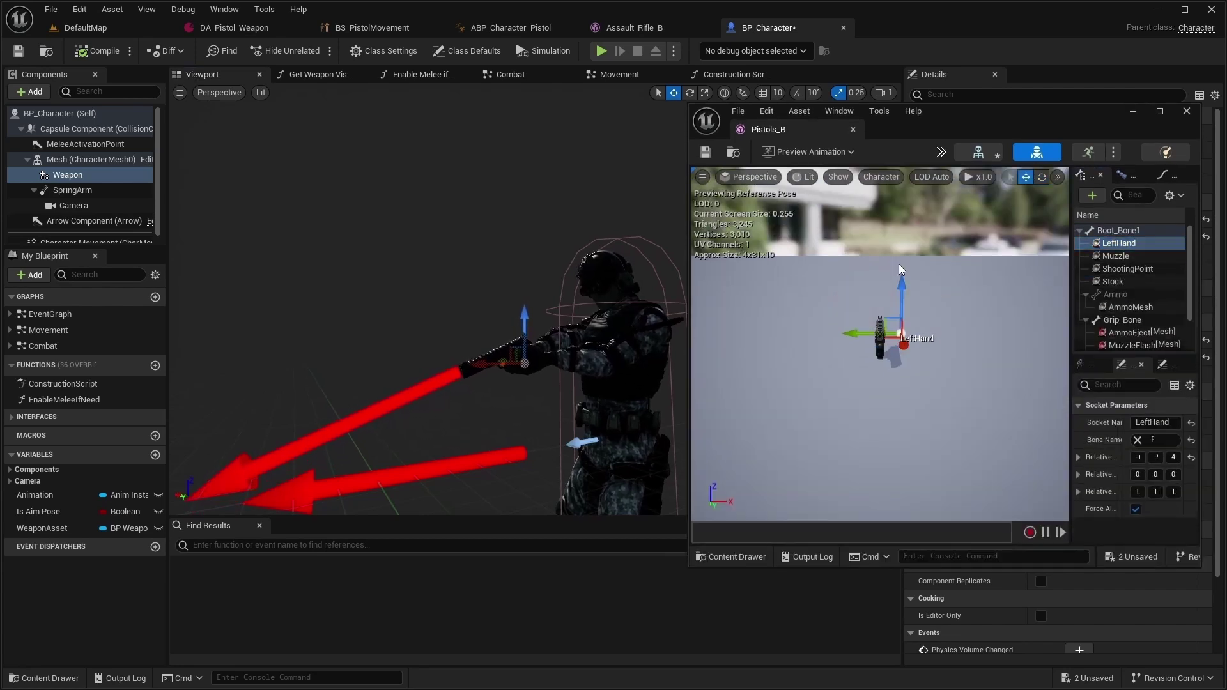
left_click_drag(907, 338, 899, 347)
key("ctrl+s")
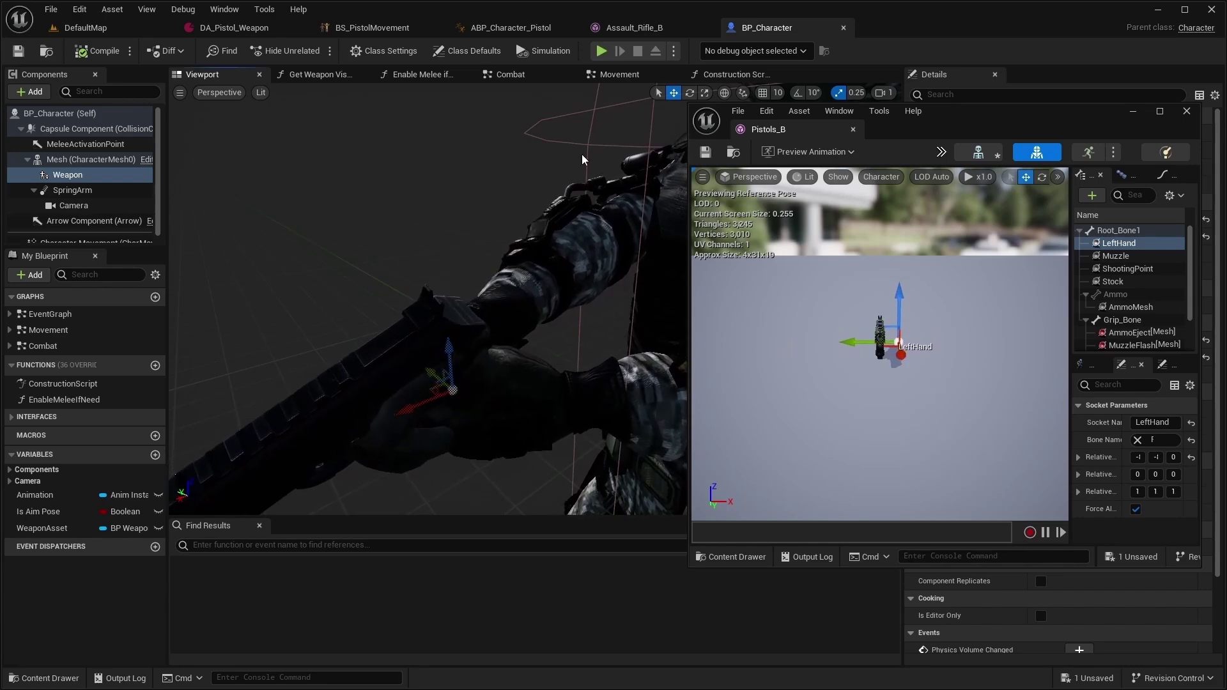
- Copy the Weapon component's location into DA_Pistol_Weapon's Location
left_click(1187, 111)
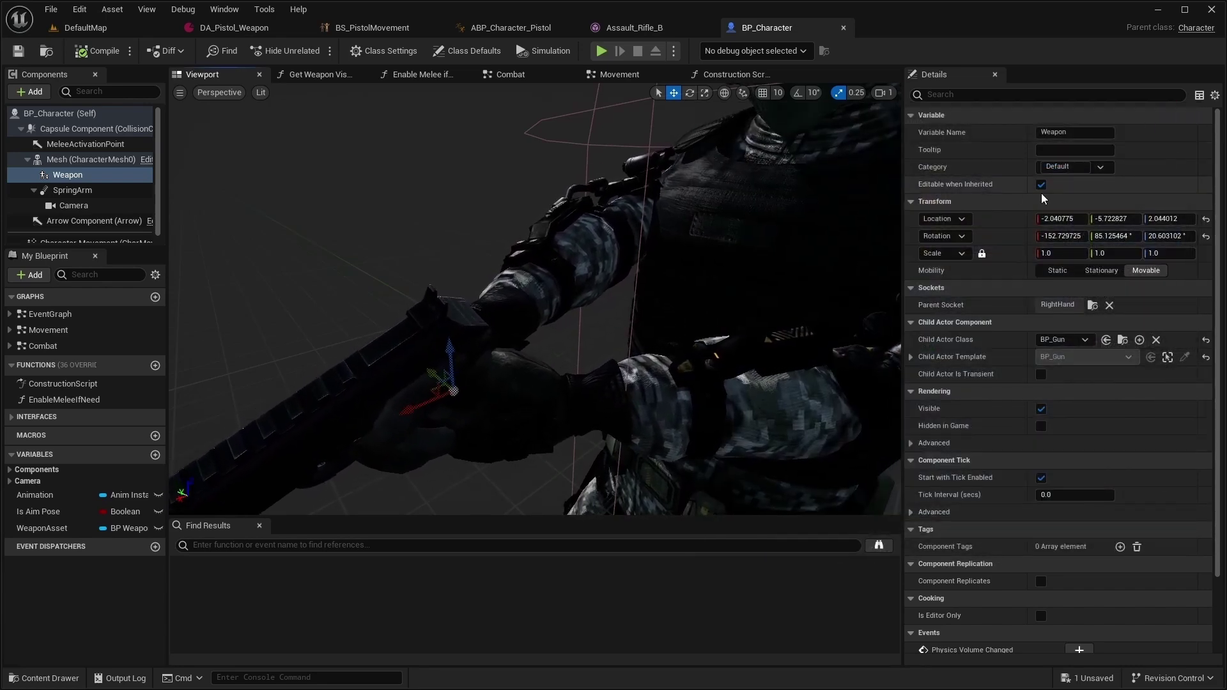
right_click(985, 230)
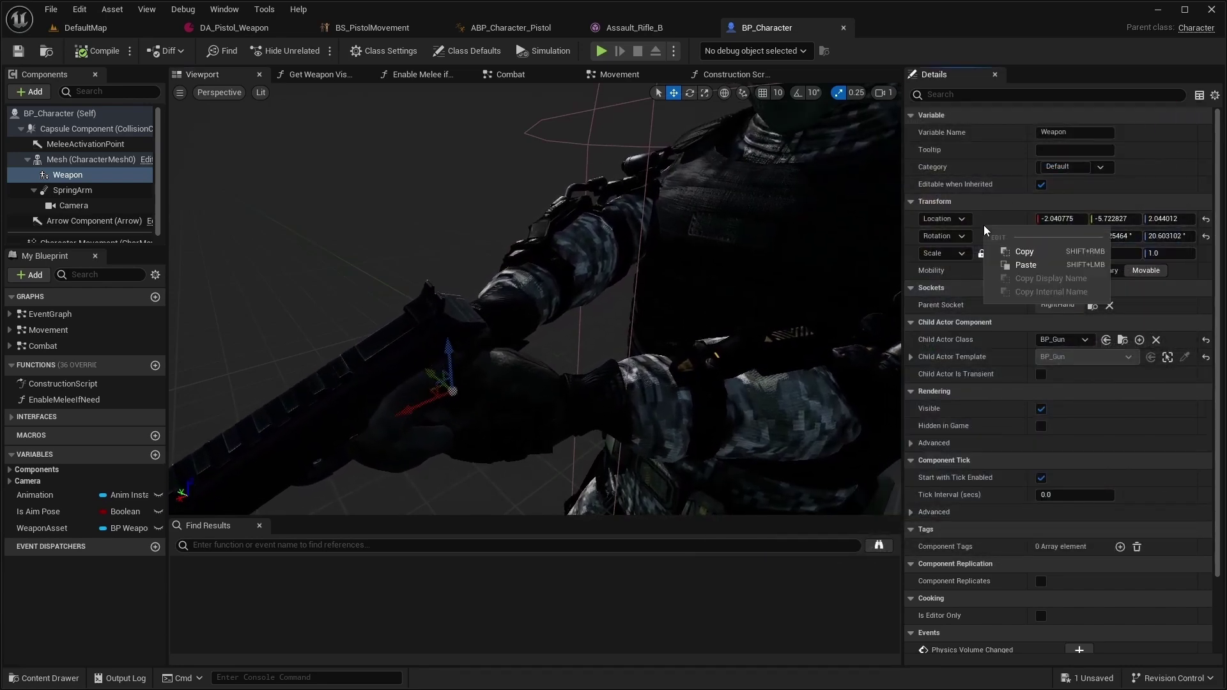
left_click(1025, 253)
left_click(238, 30)
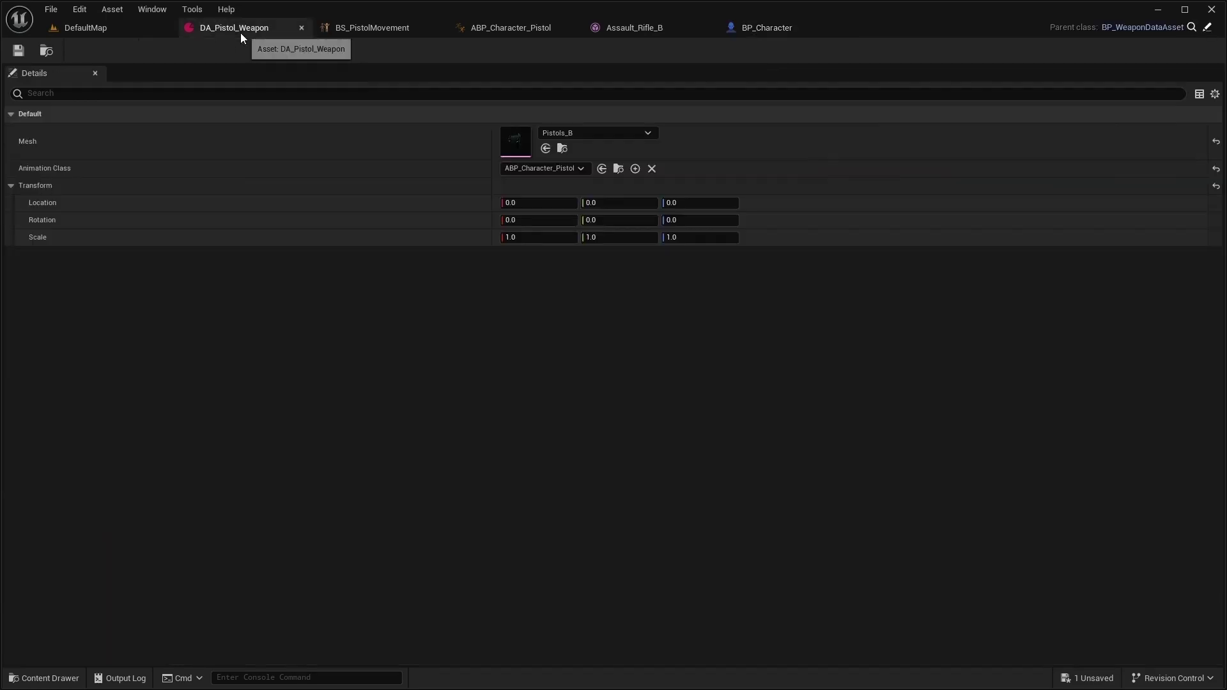
right_click(405, 198)
left_click(452, 239)
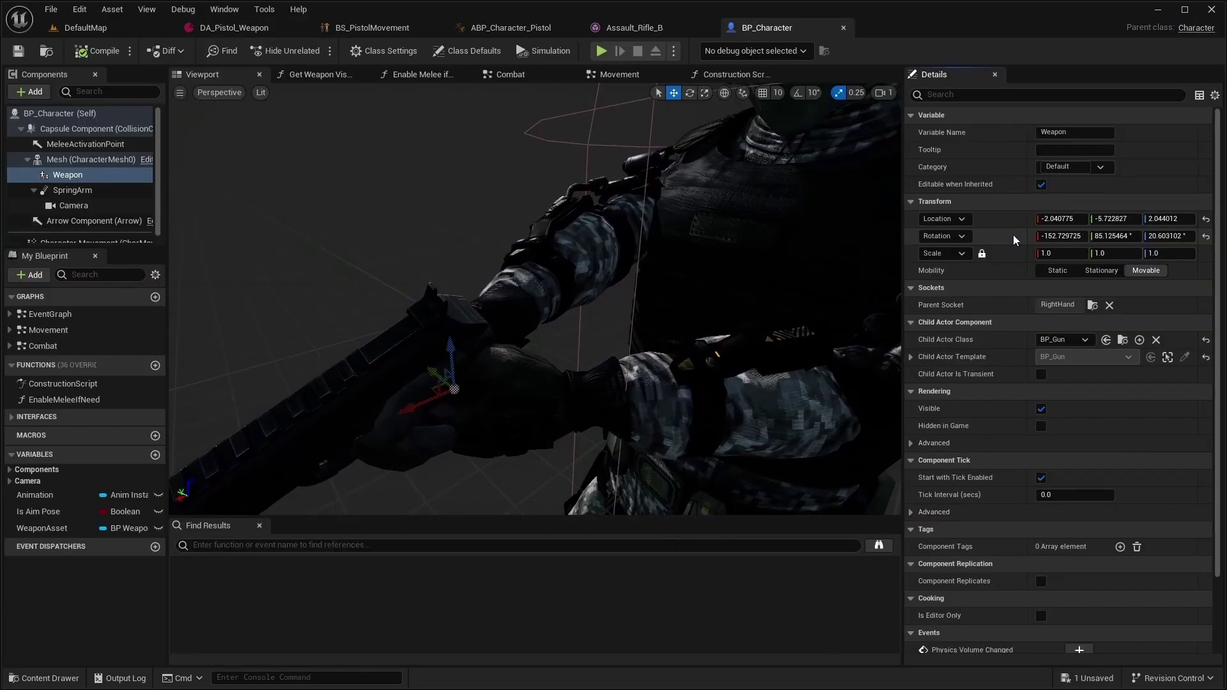
- Copy the Weapon component's rotation into DA_Pistol_Weapon's Rotation
right_click(1013, 240)
left_click(1036, 257)
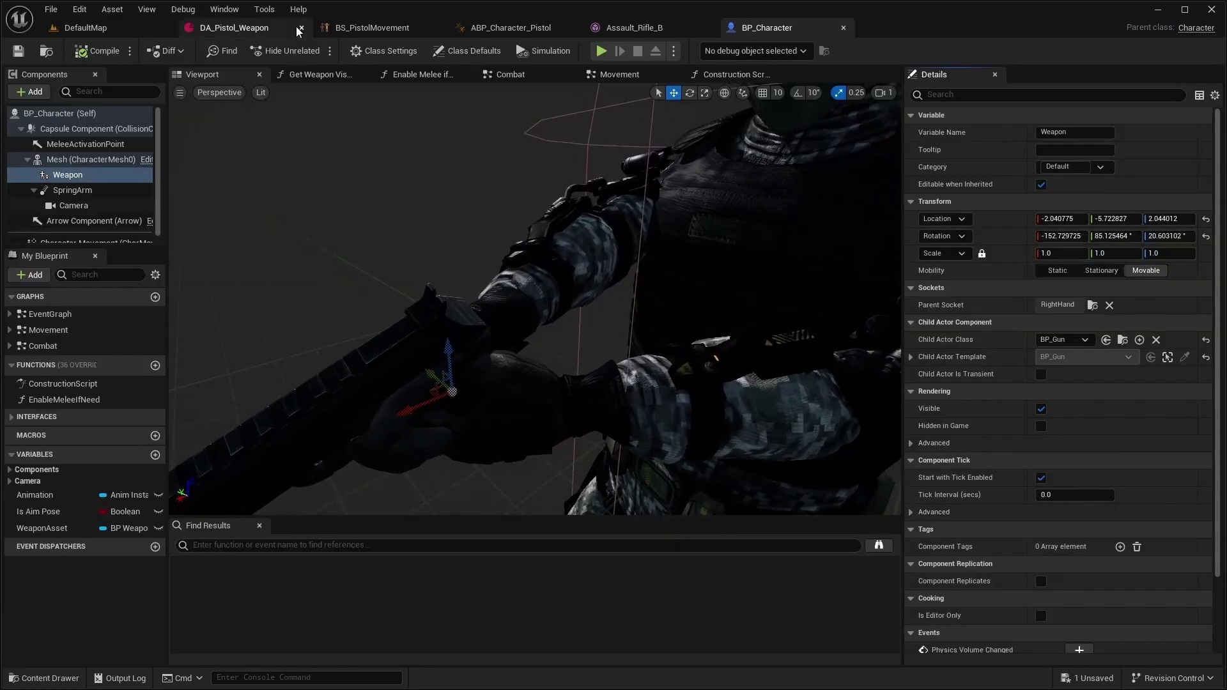
left_click(259, 34)
right_click(435, 213)
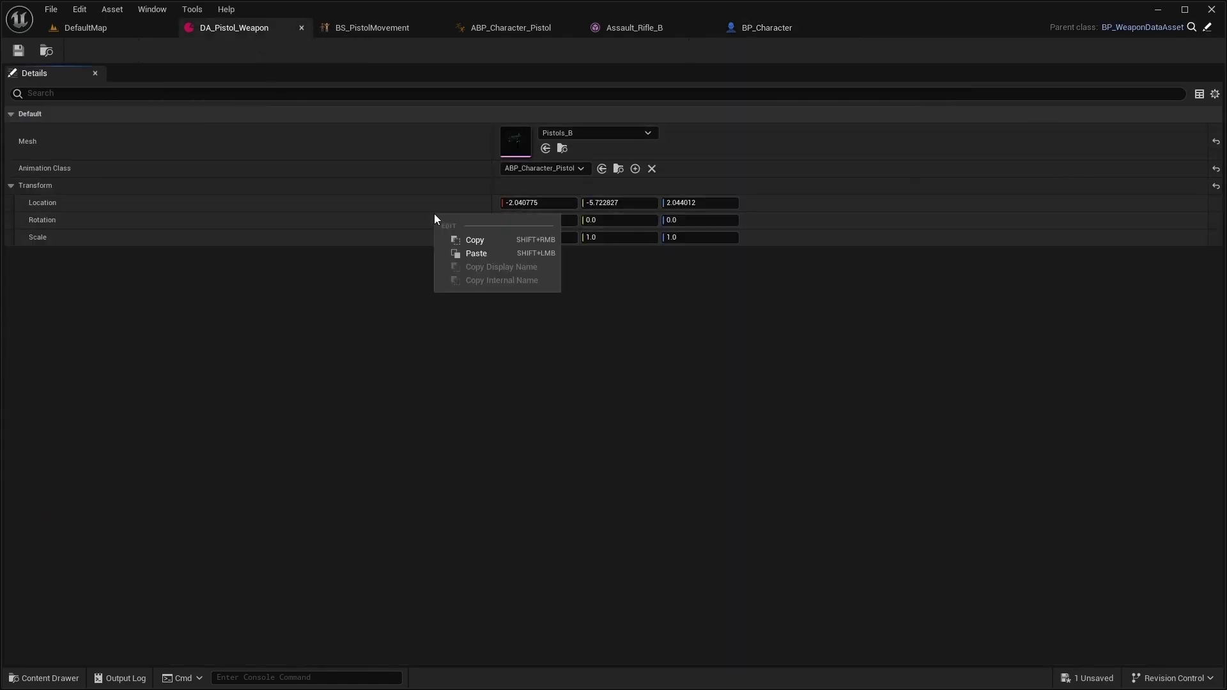
left_click(499, 253)
- Reset BP_Character's Weapon component rotation and location to zero
left_click(766, 27)
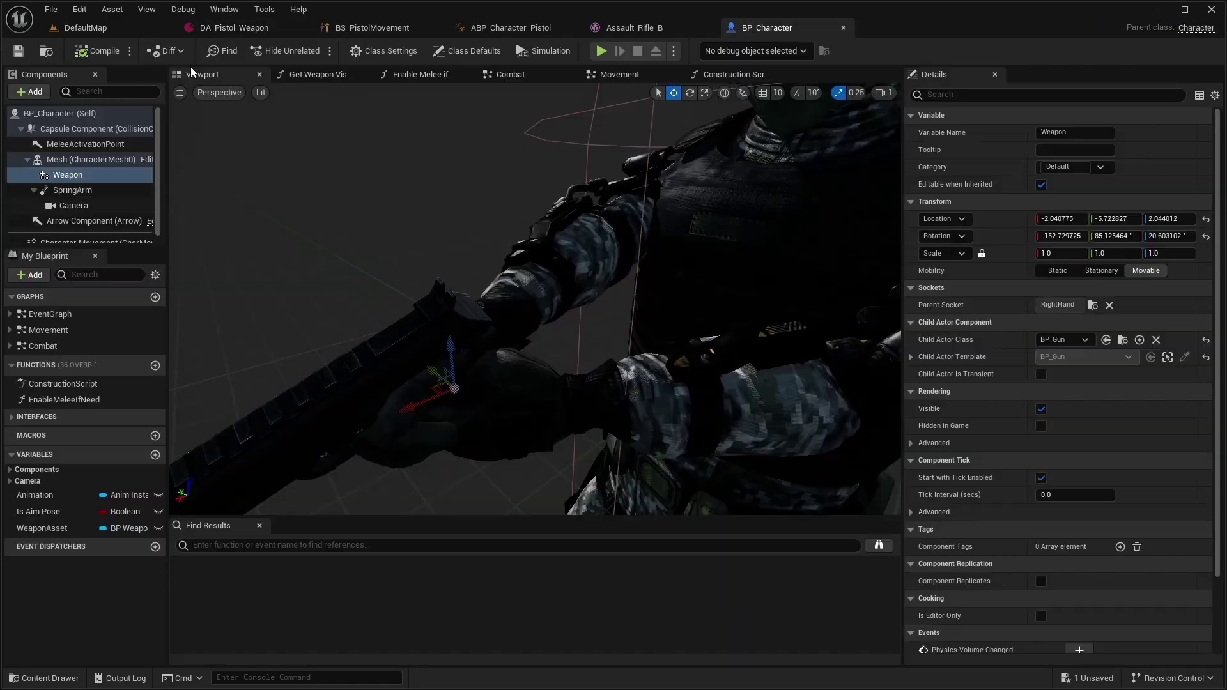
left_click_drag(336, 288, 266, 180)
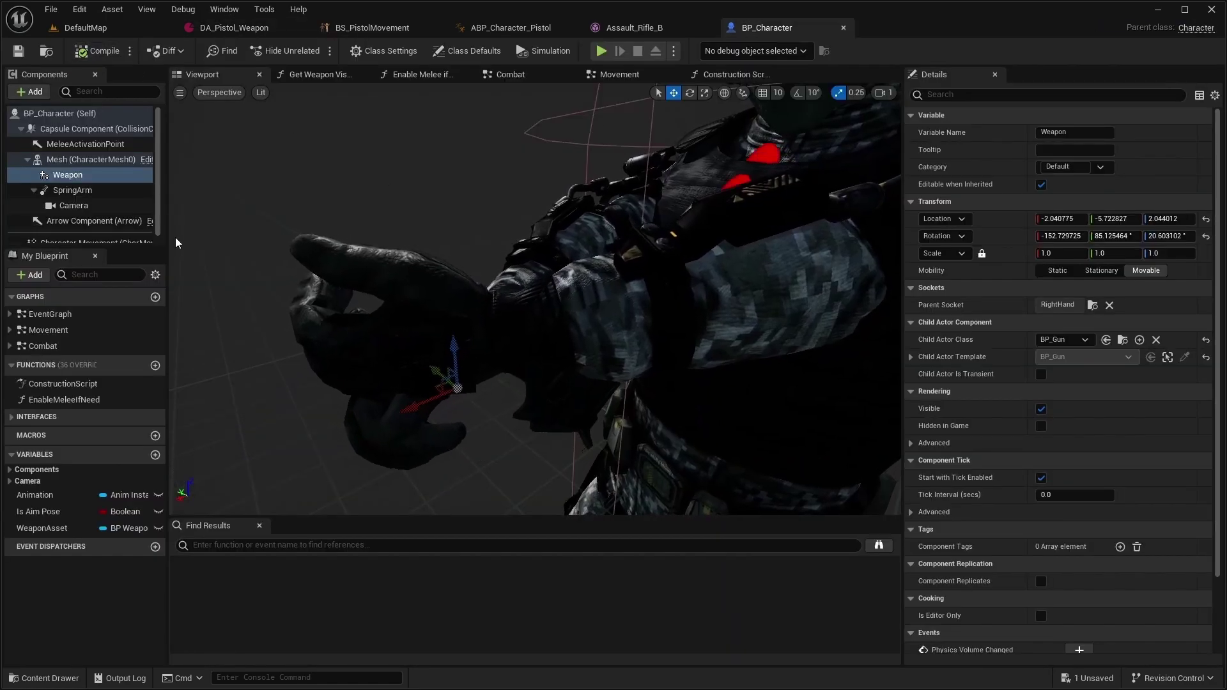
left_click(1206, 237)
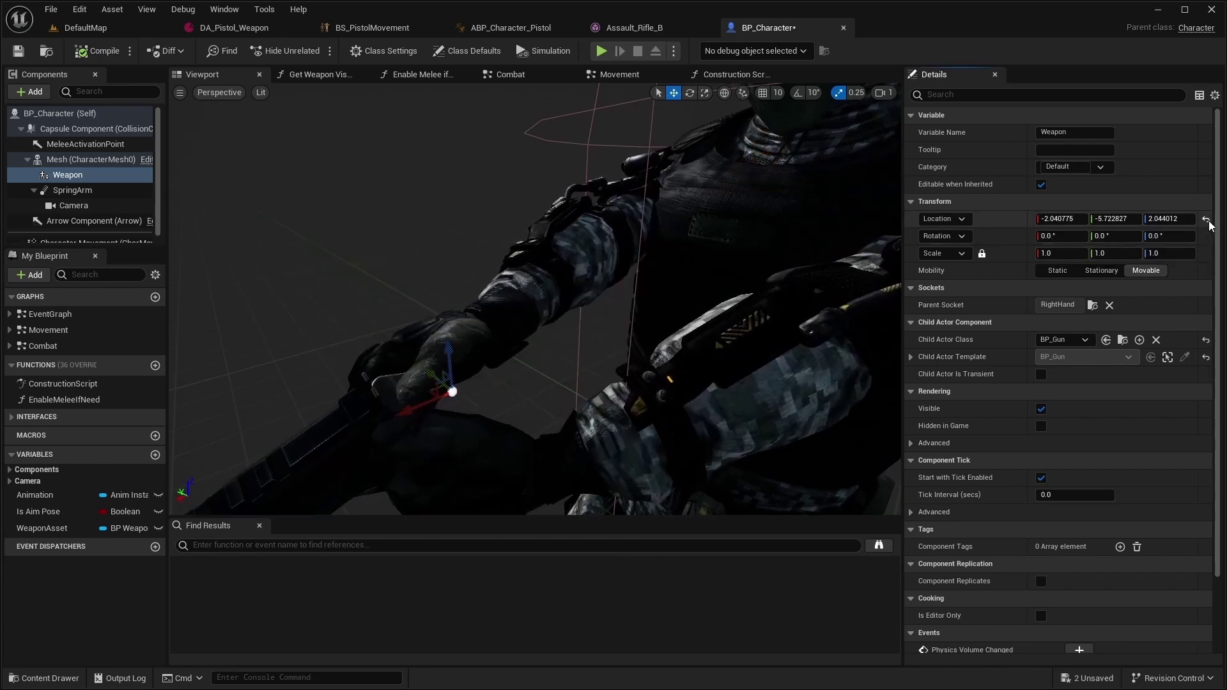
left_click(1206, 219)
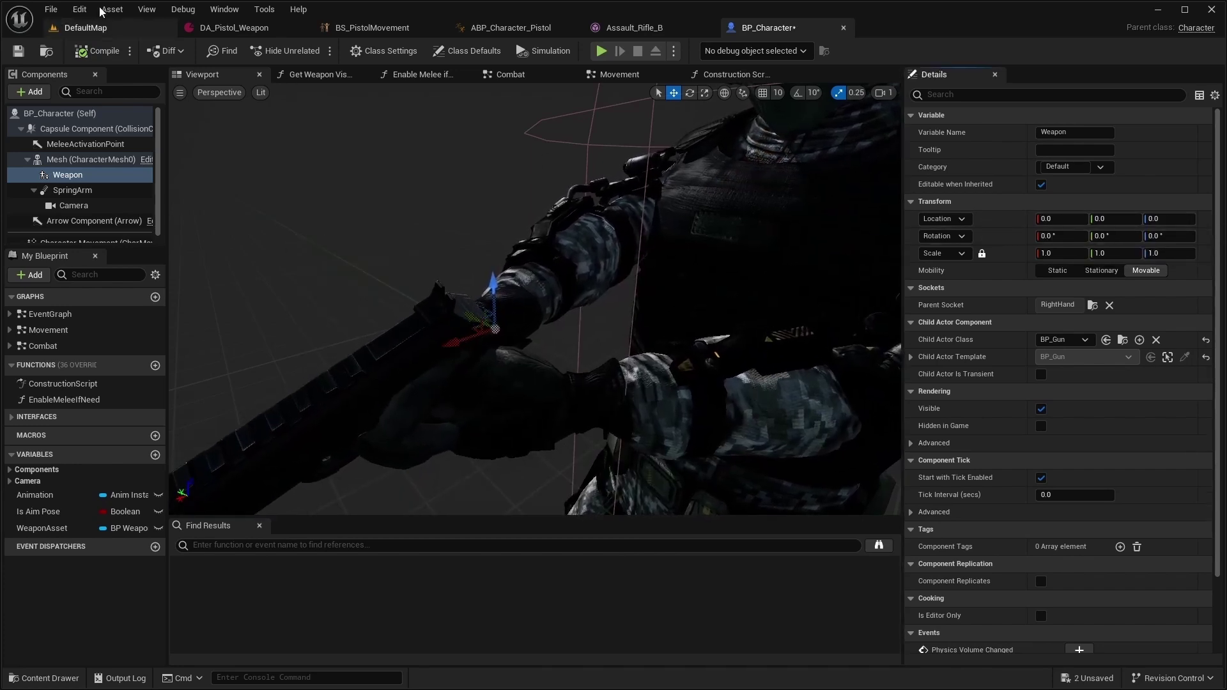
scroll(428, 305, "down", 5)
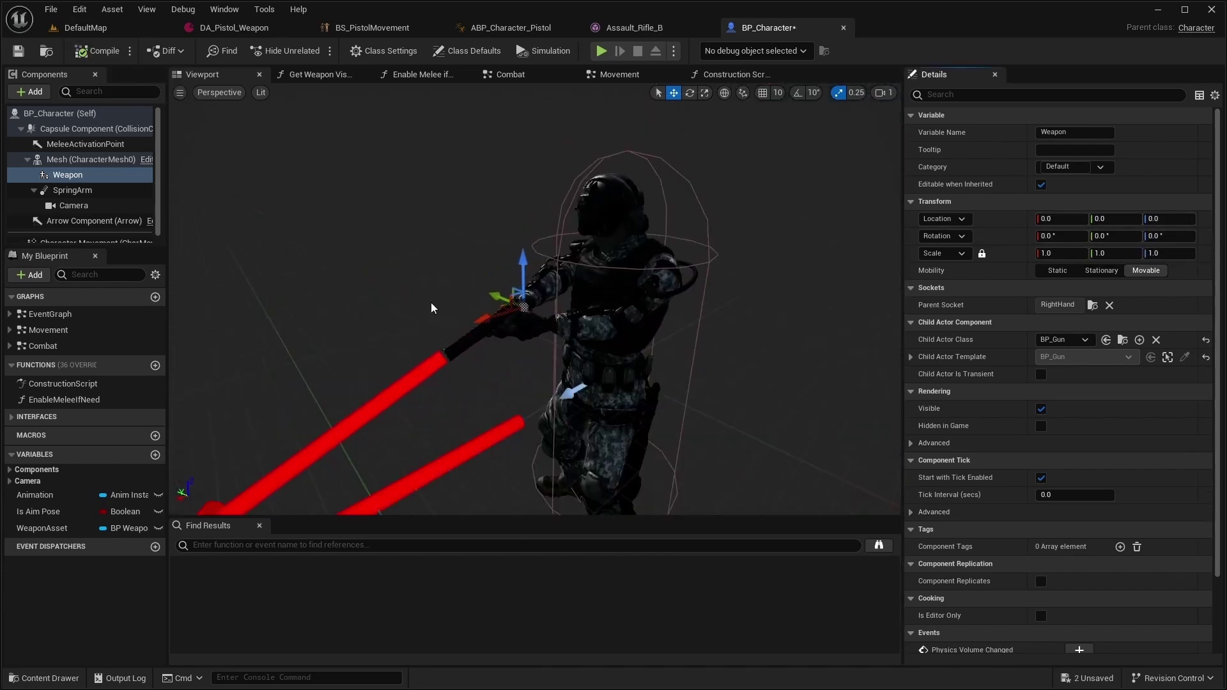
left_click(87, 28)
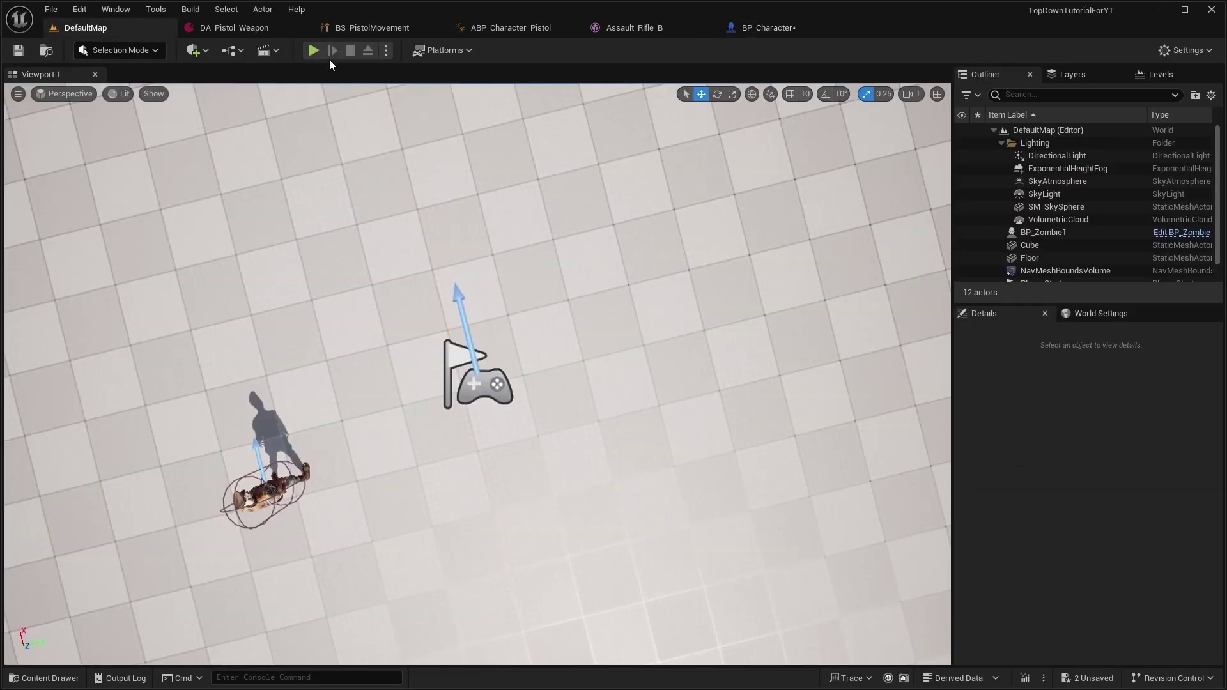
key("alt+p")
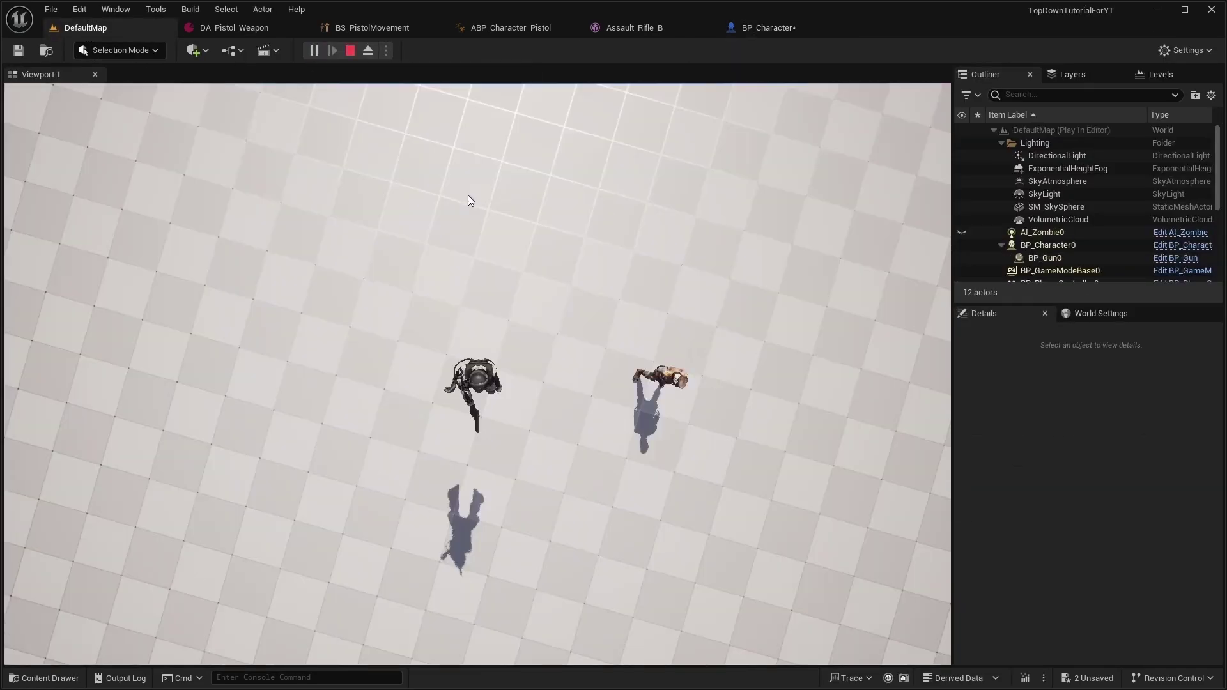
left_click(452, 175)
left_click(489, 189)
mouse_move(489, 188)
left_mouse_down()
mouse_move(538, 186)
mouse_move(648, 249)
mouse_move(706, 343)
mouse_move(529, 489)
left_mouse_up()
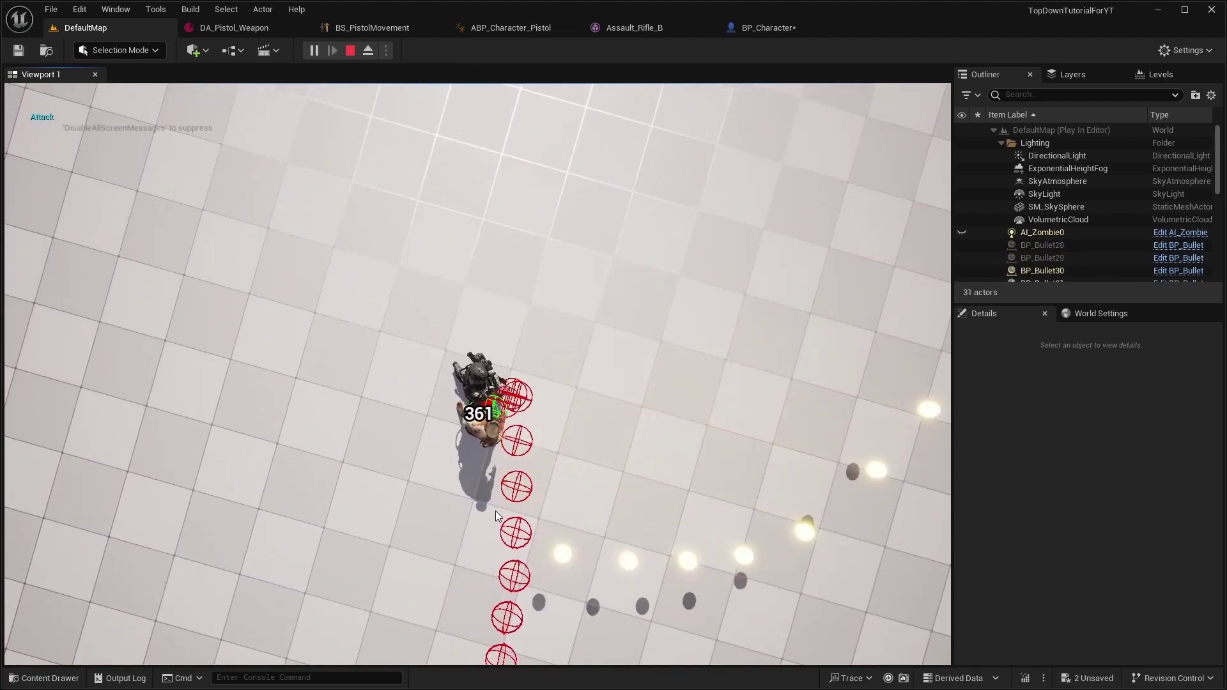
key("Escape")
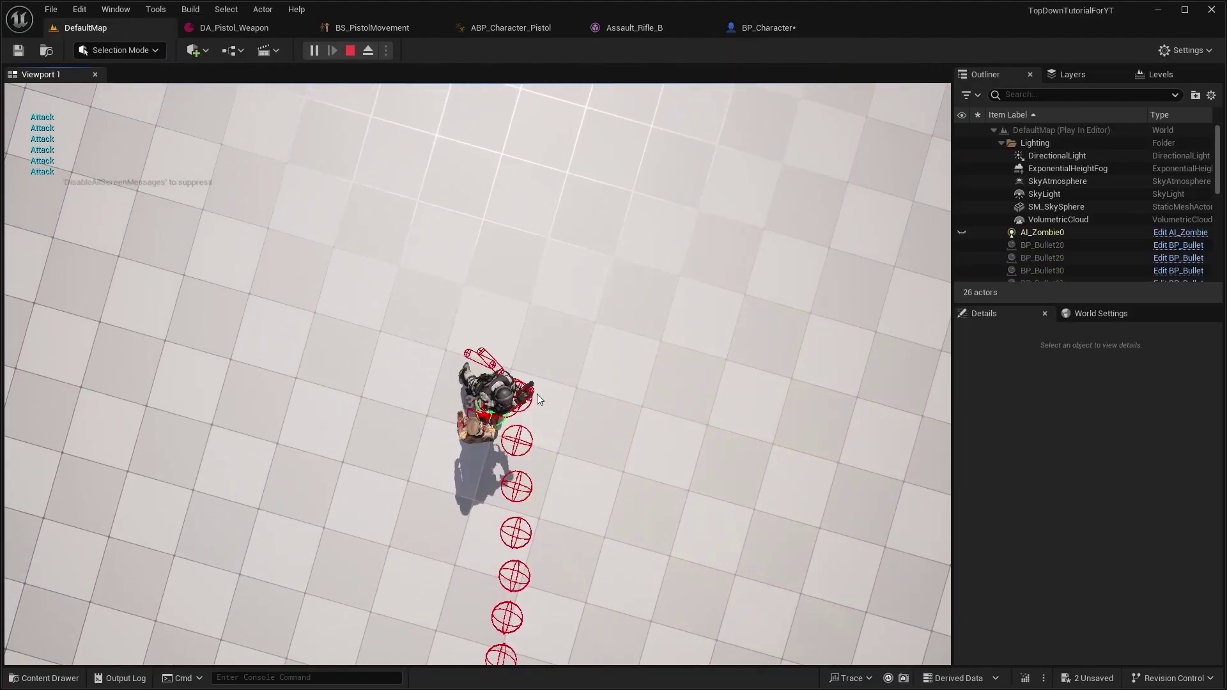
key("Escape")
left_click(752, 29)
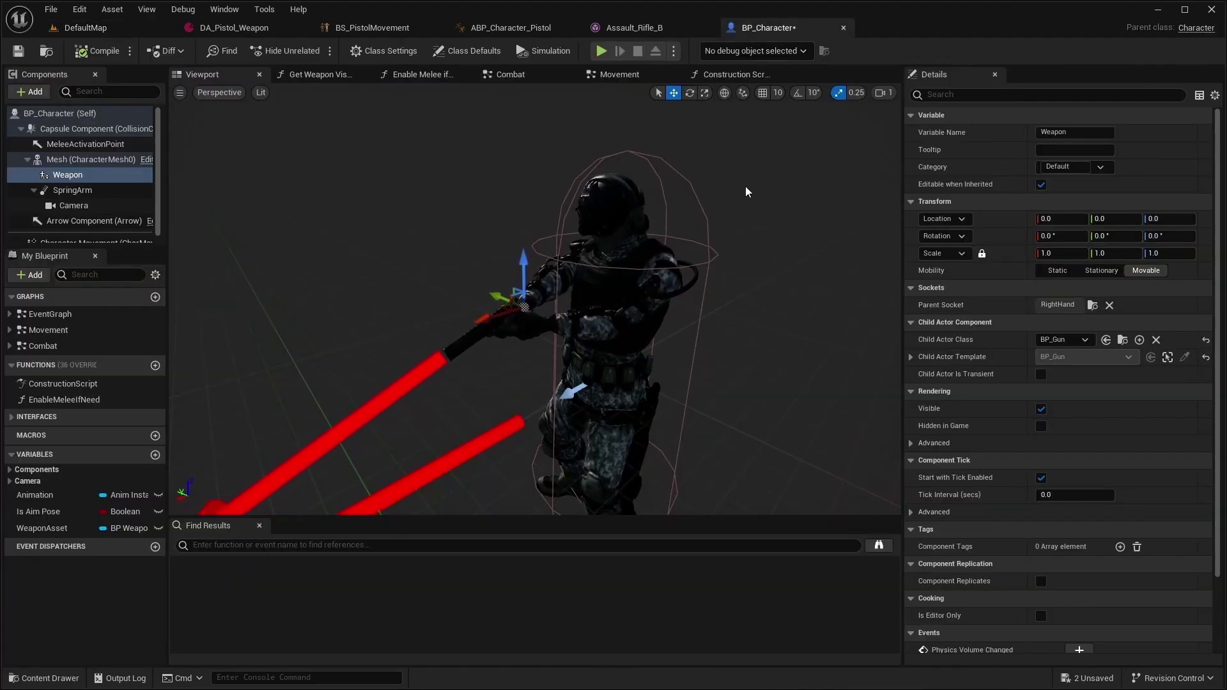
- Open the BS_PistolMovement blend space from the Ch15 Animations folder
left_click(71, 679)
left_click(85, 437)
double_click(275, 467)
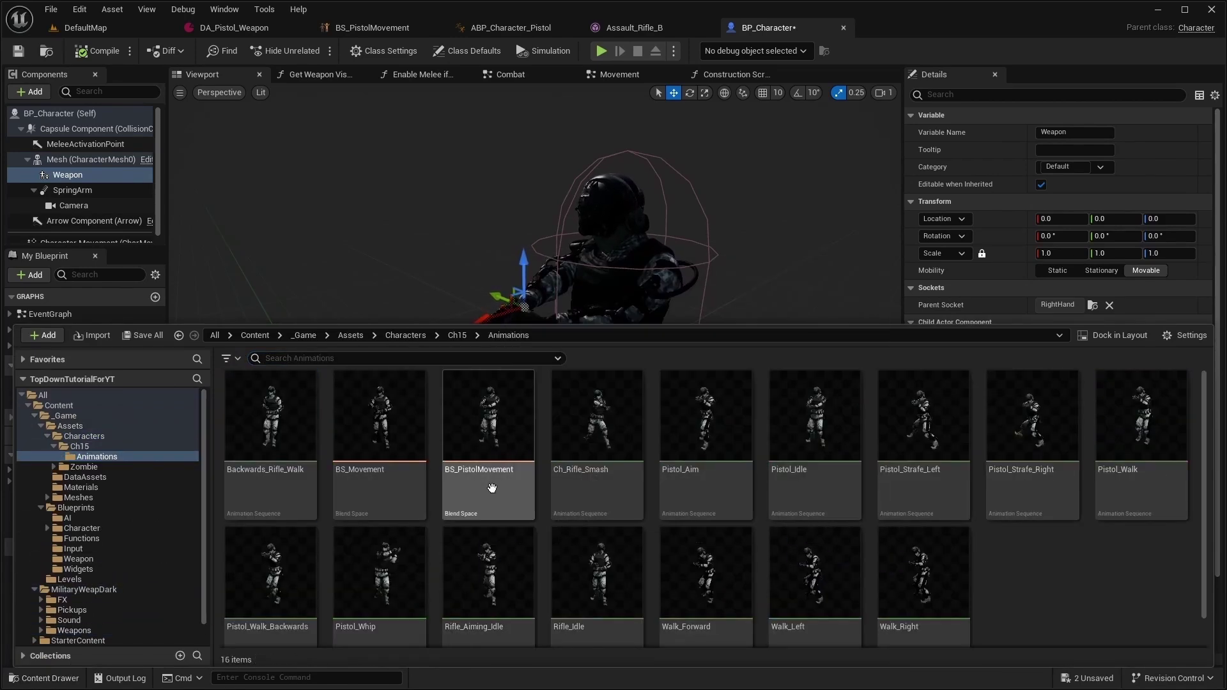
double_click(488, 432)
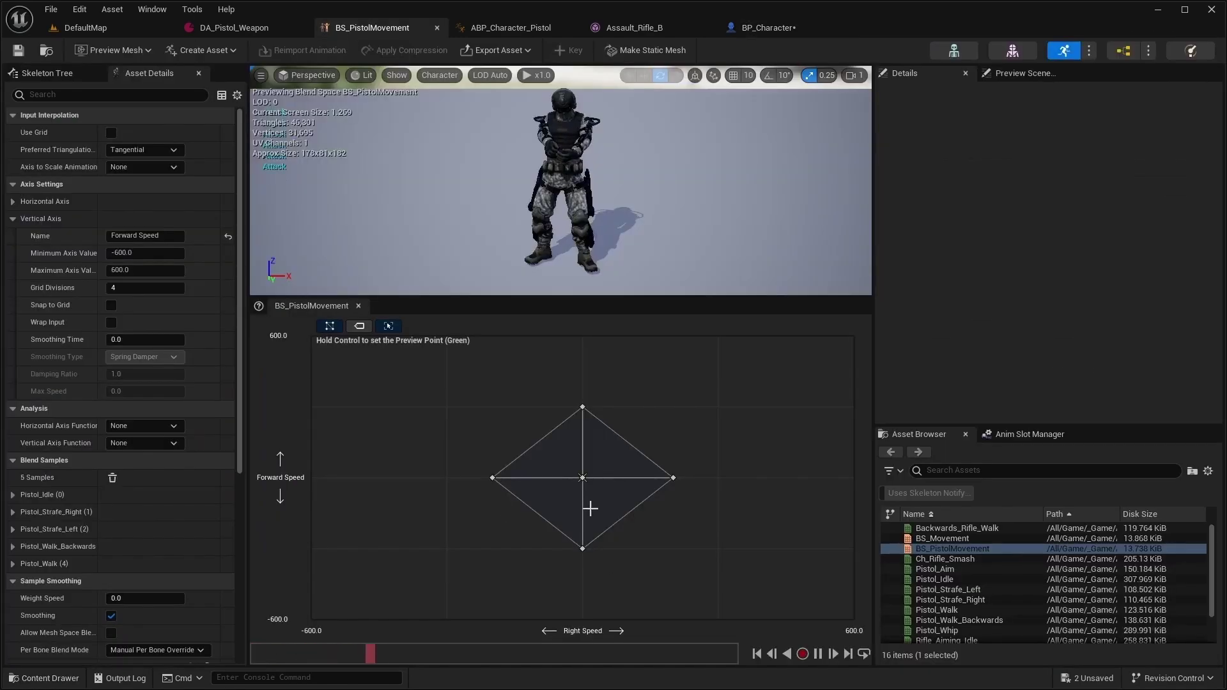
- Change the centre blend sample's animation from Pistol_Idle to Pistol_Aim
right_click(580, 478)
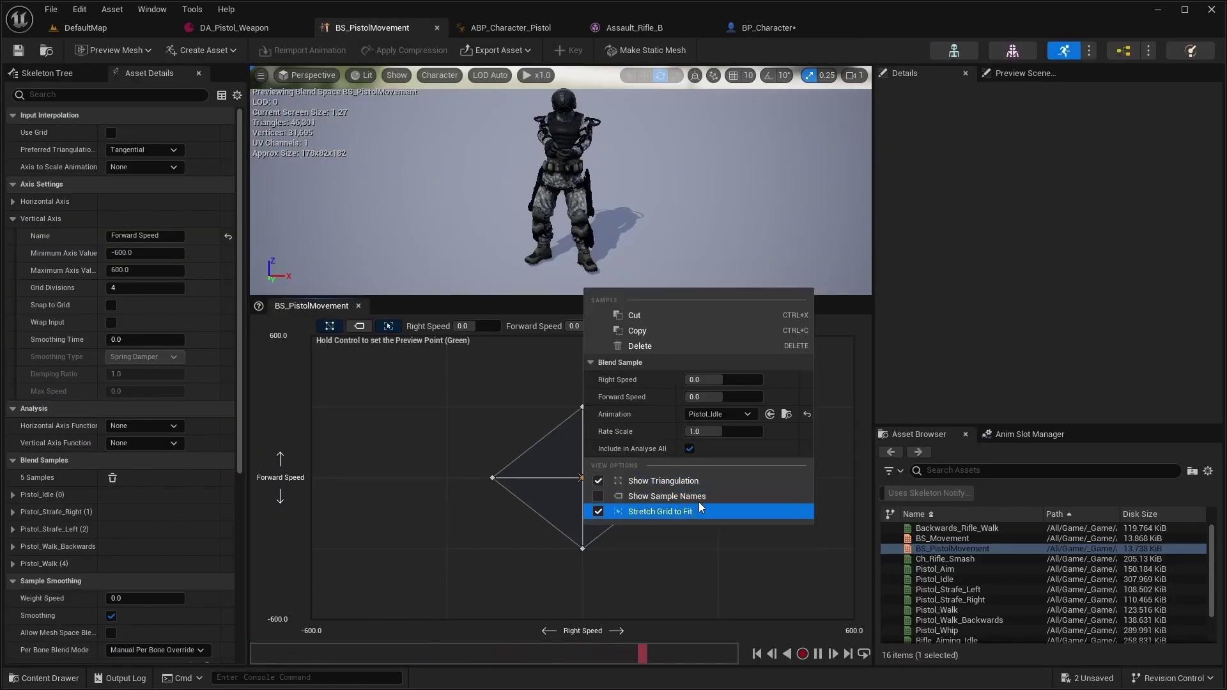
left_click(747, 415)
left_click(753, 326)
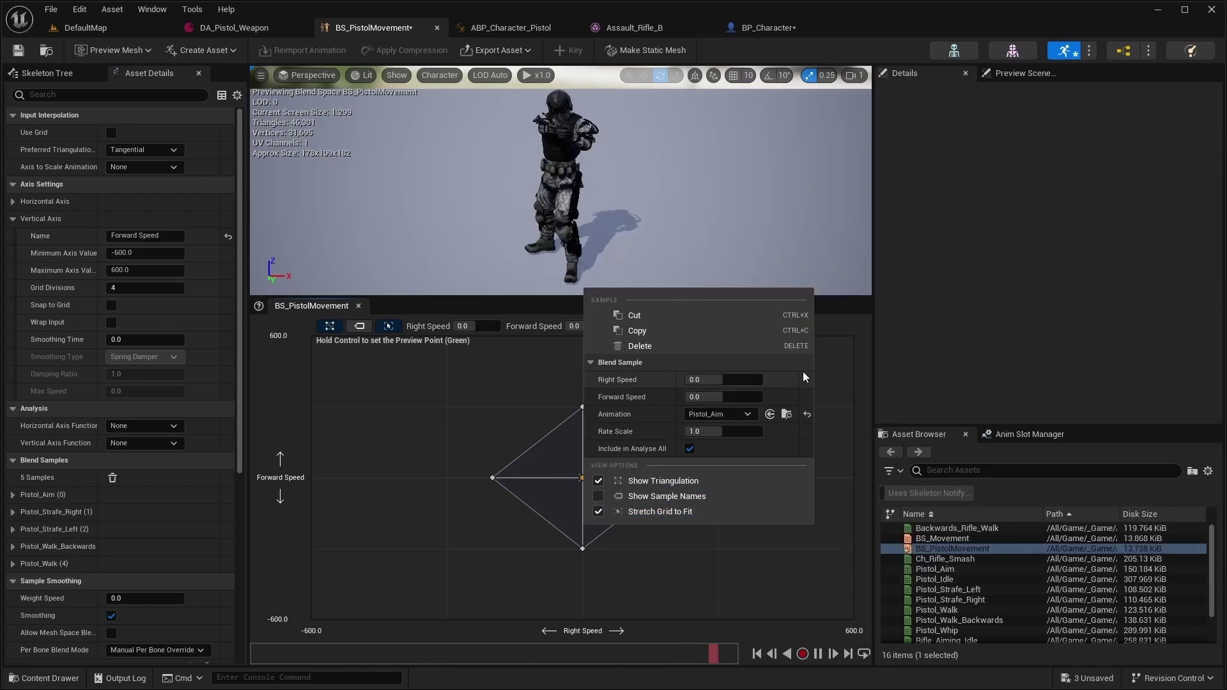
left_click(767, 26)
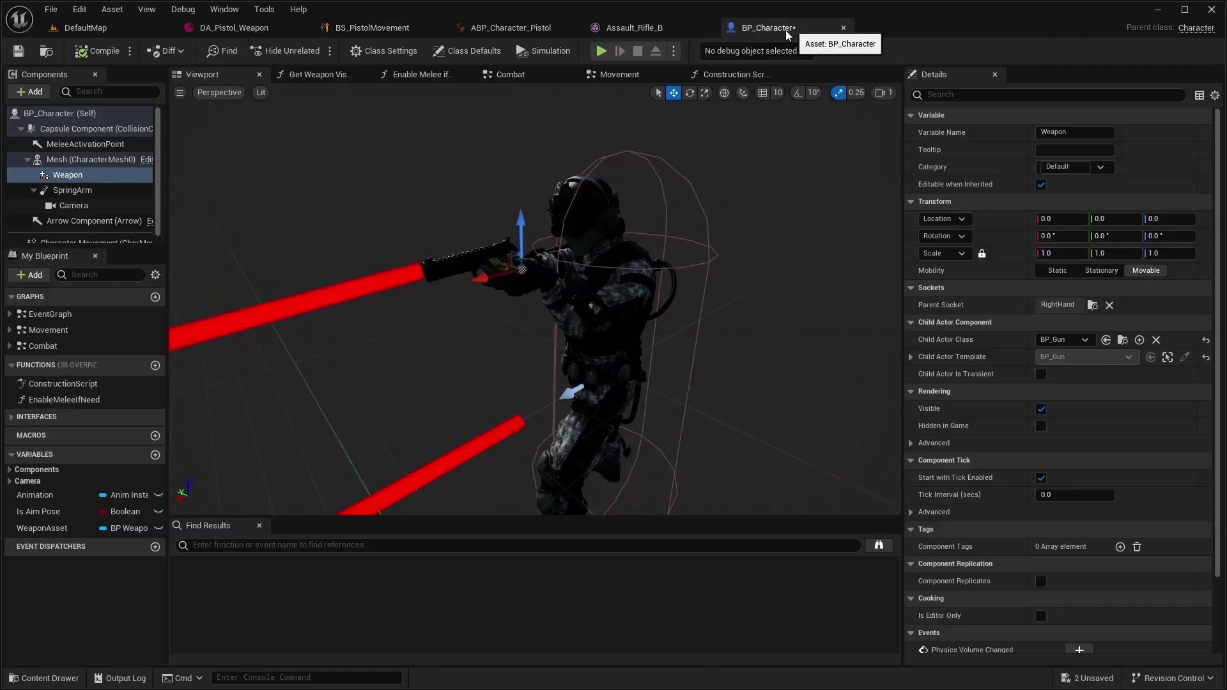
- Compile the character blueprint and inspect the LeftHand socket on the Pistols_B mesh
left_click(100, 50)
key("ctrl+space")
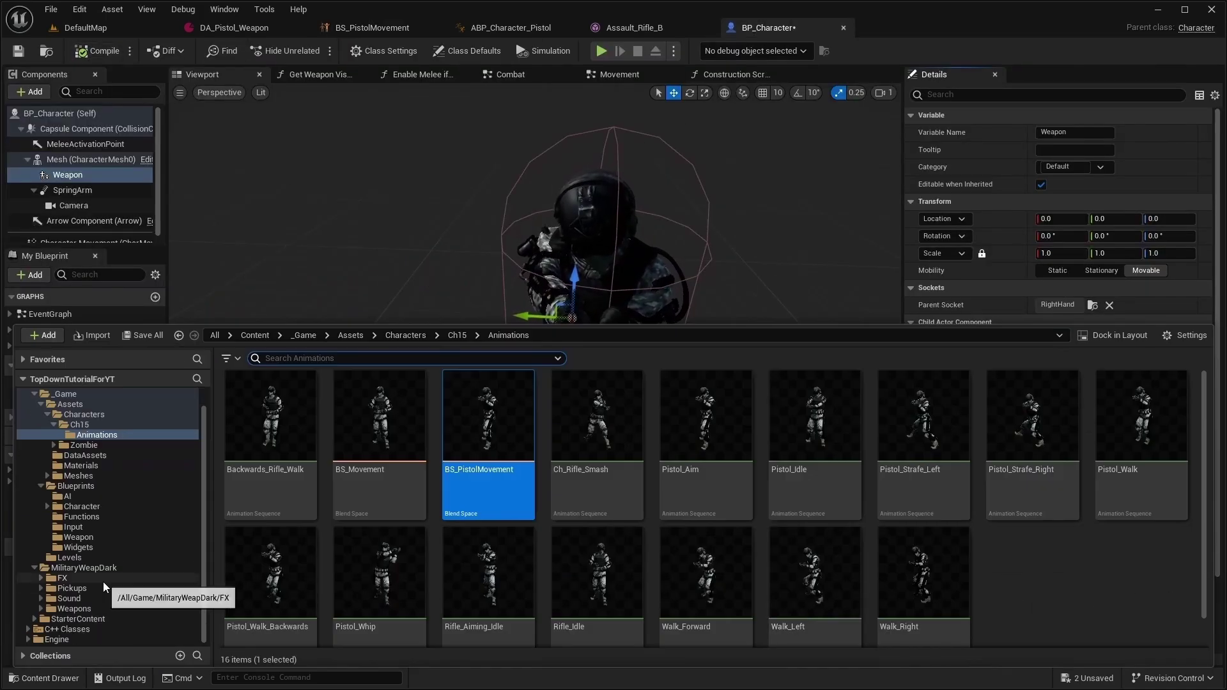
left_click(72, 609)
left_click_drag(379, 412, 1035, 275)
double_click(1036, 274)
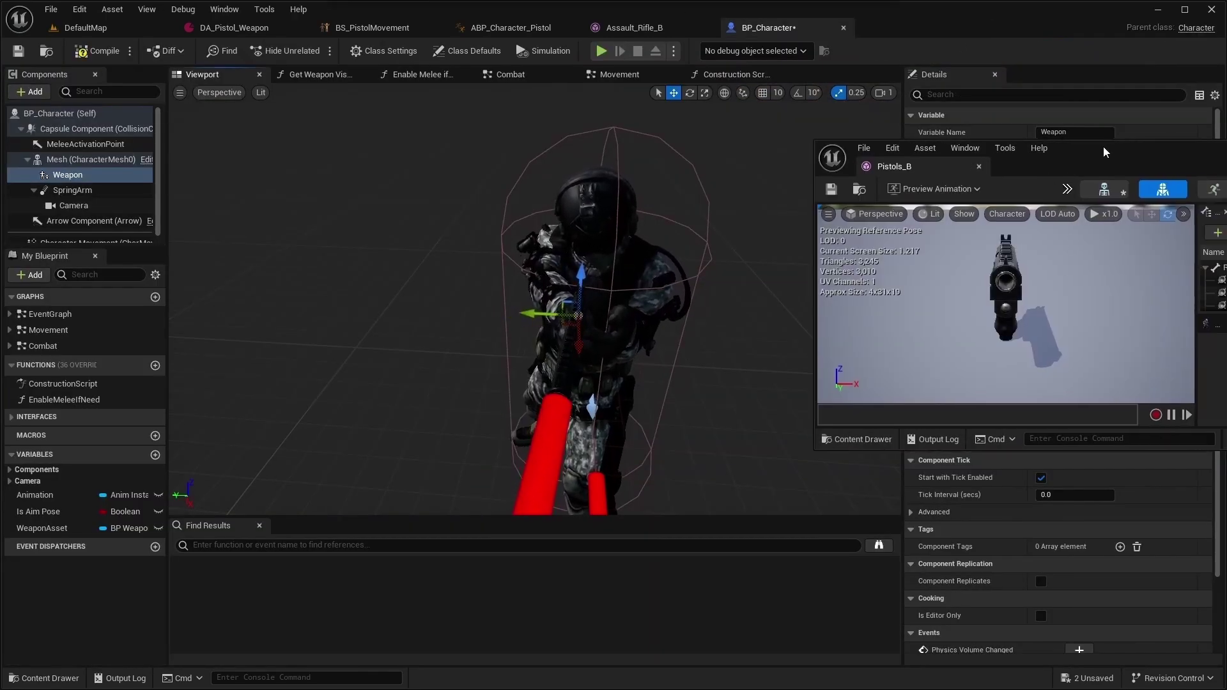
left_click_drag(1071, 165, 922, 161)
left_click(1121, 277)
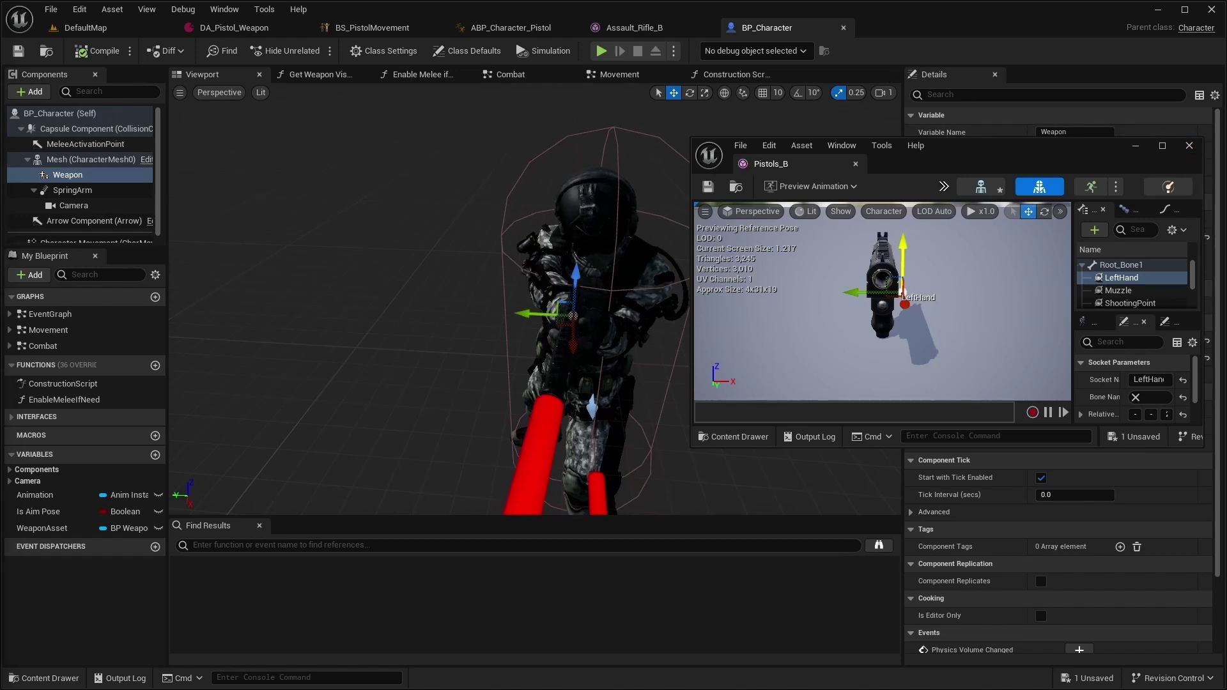
left_click(1190, 146)
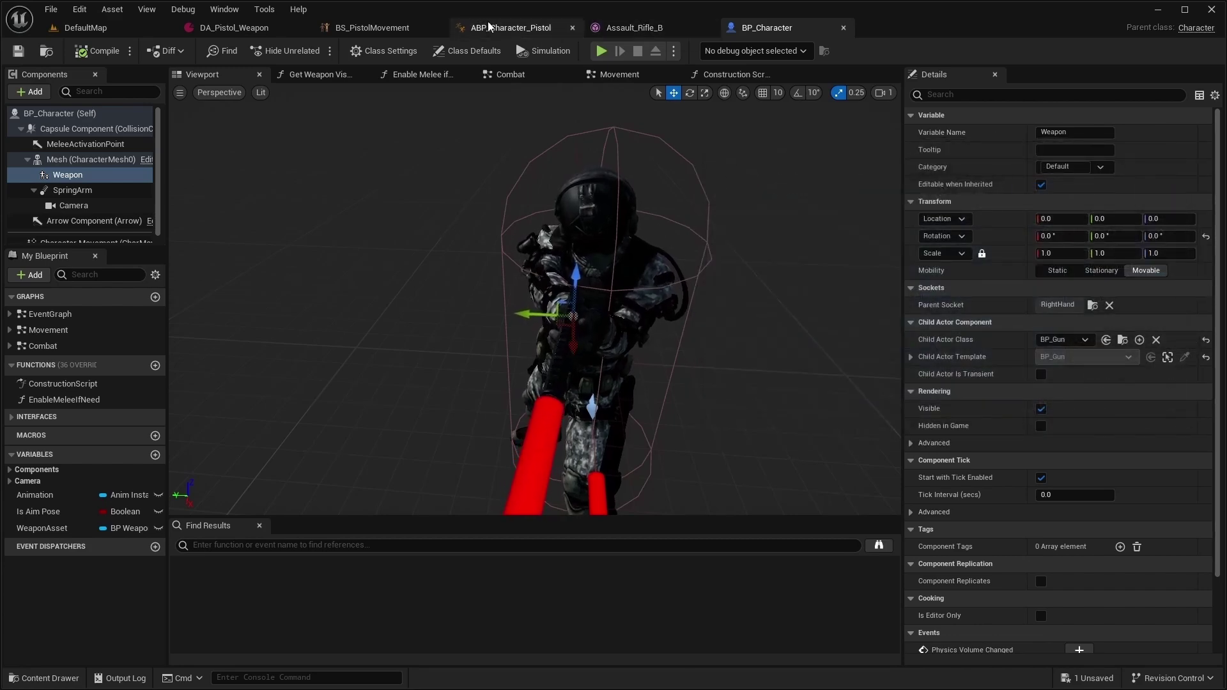
- Set BS_PistolMovement's centre blend sample back to Pistol_Idle and save it
left_click(377, 29)
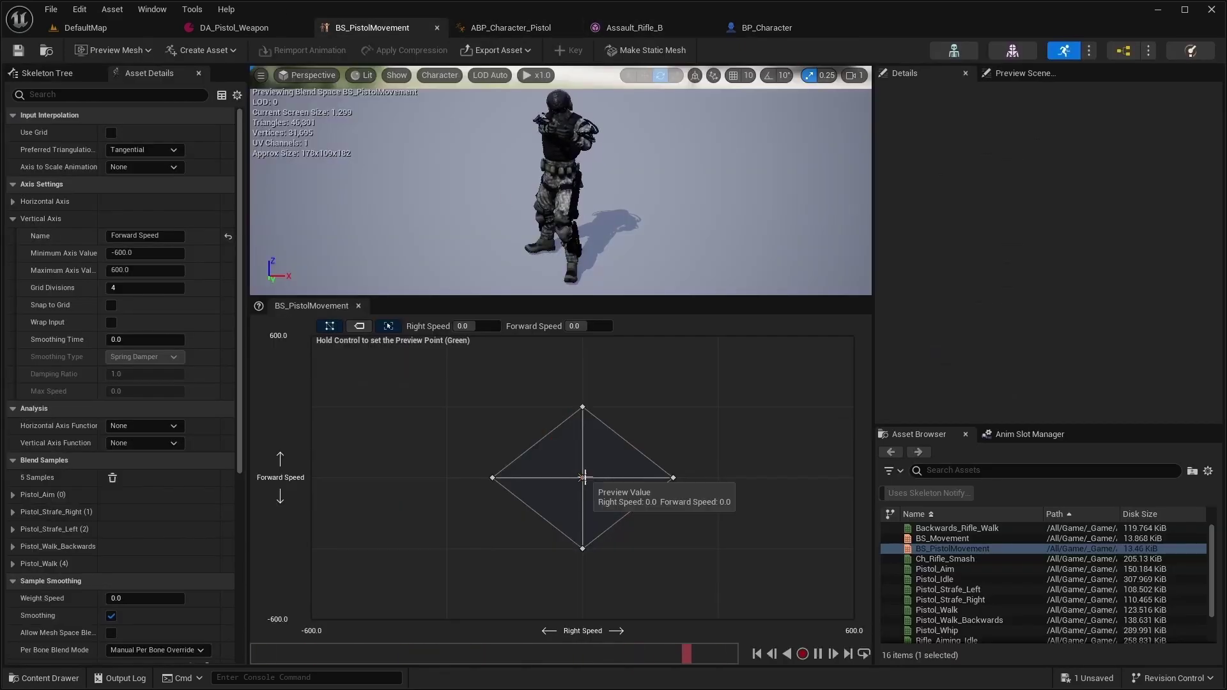
right_click(584, 477)
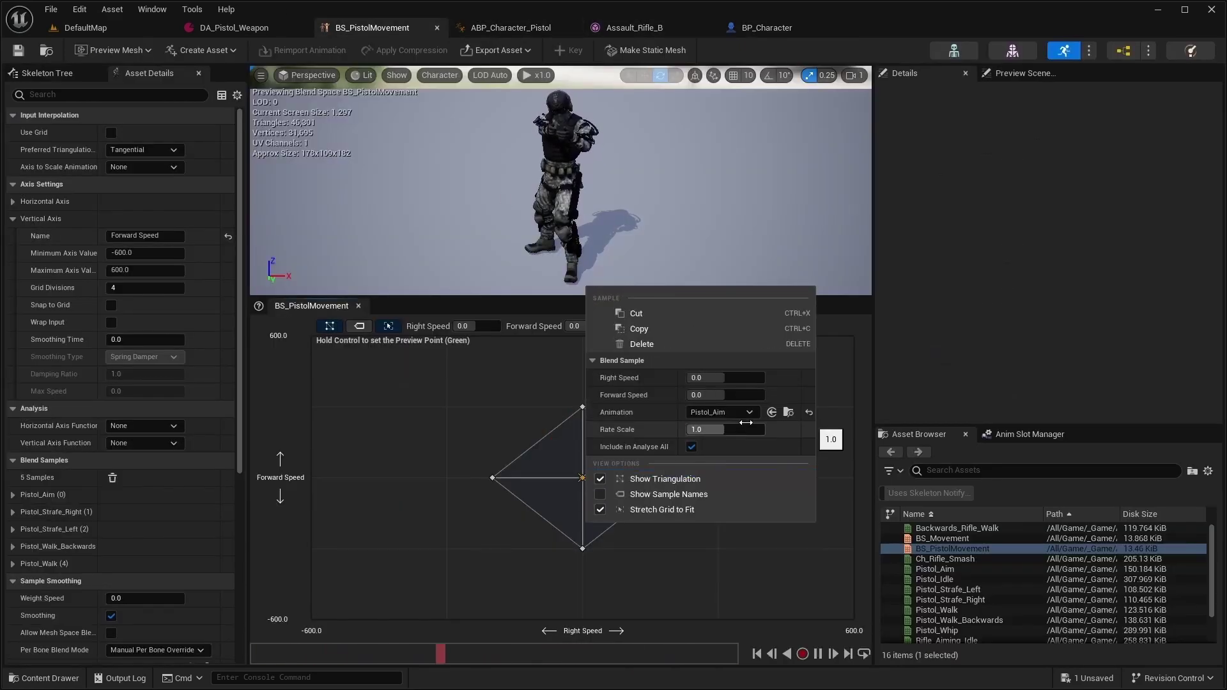
left_click(748, 412)
left_click(766, 329)
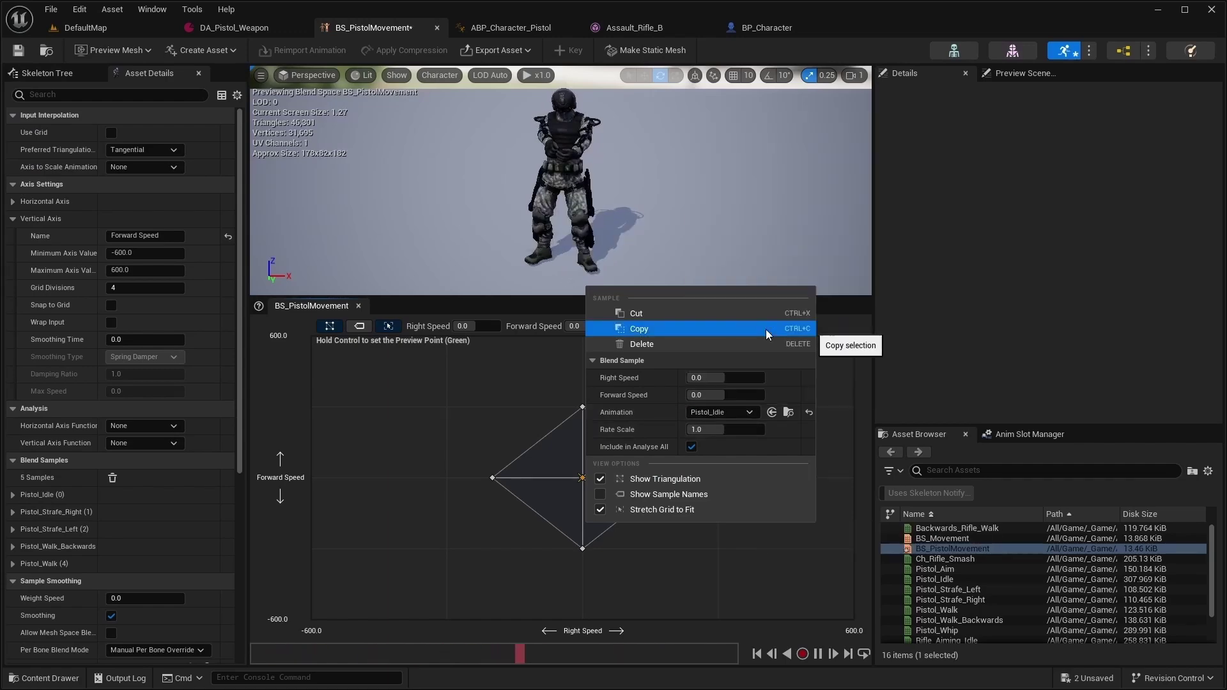
left_click(767, 329)
key("ctrl+s")
- Start playing DefaultMap and fire the pistol at the approaching zombie
left_click(86, 27)
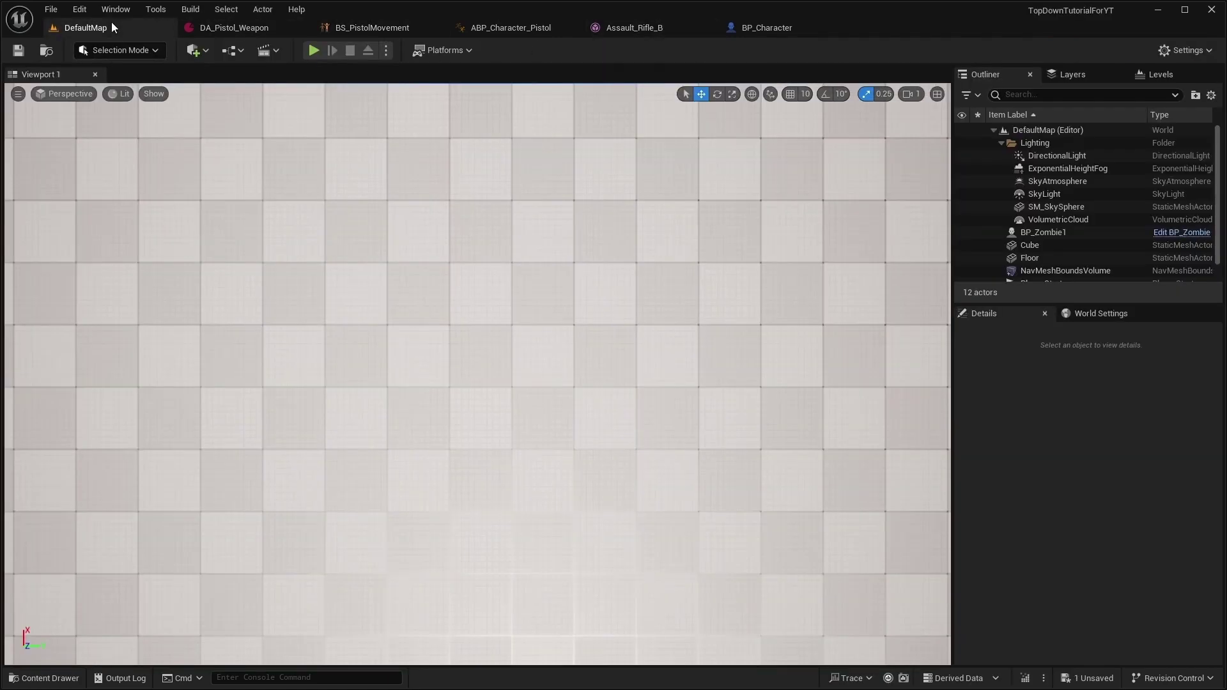
left_click(309, 50)
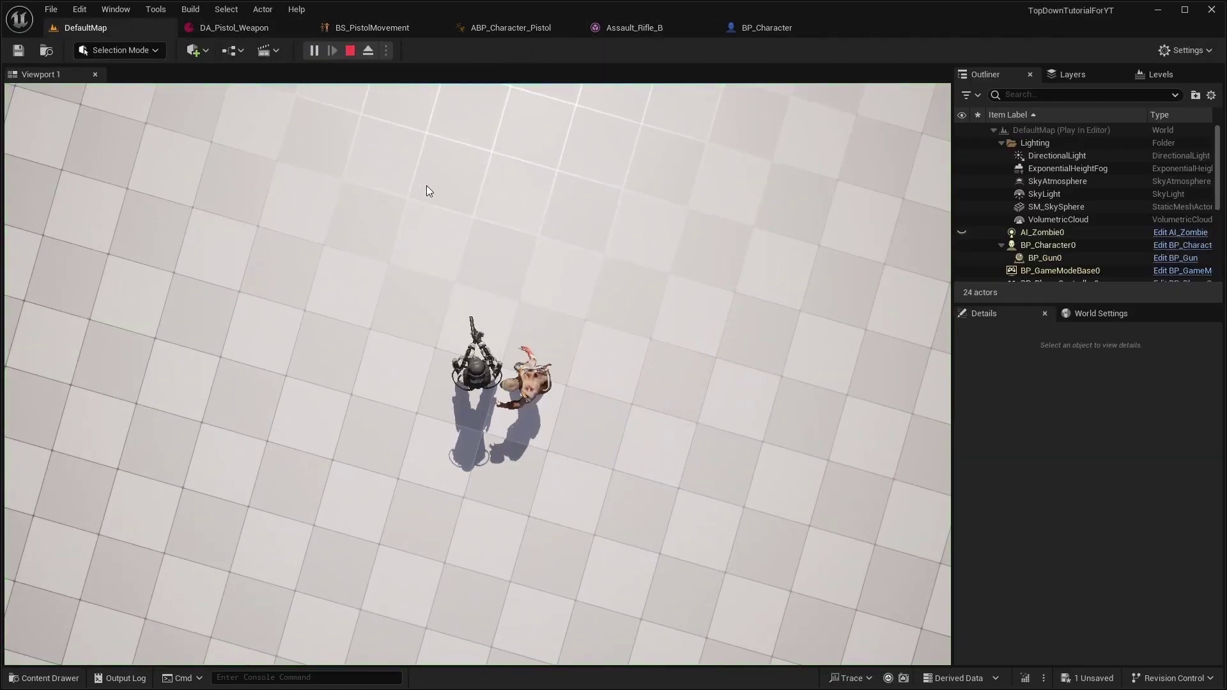
left_click(567, 344)
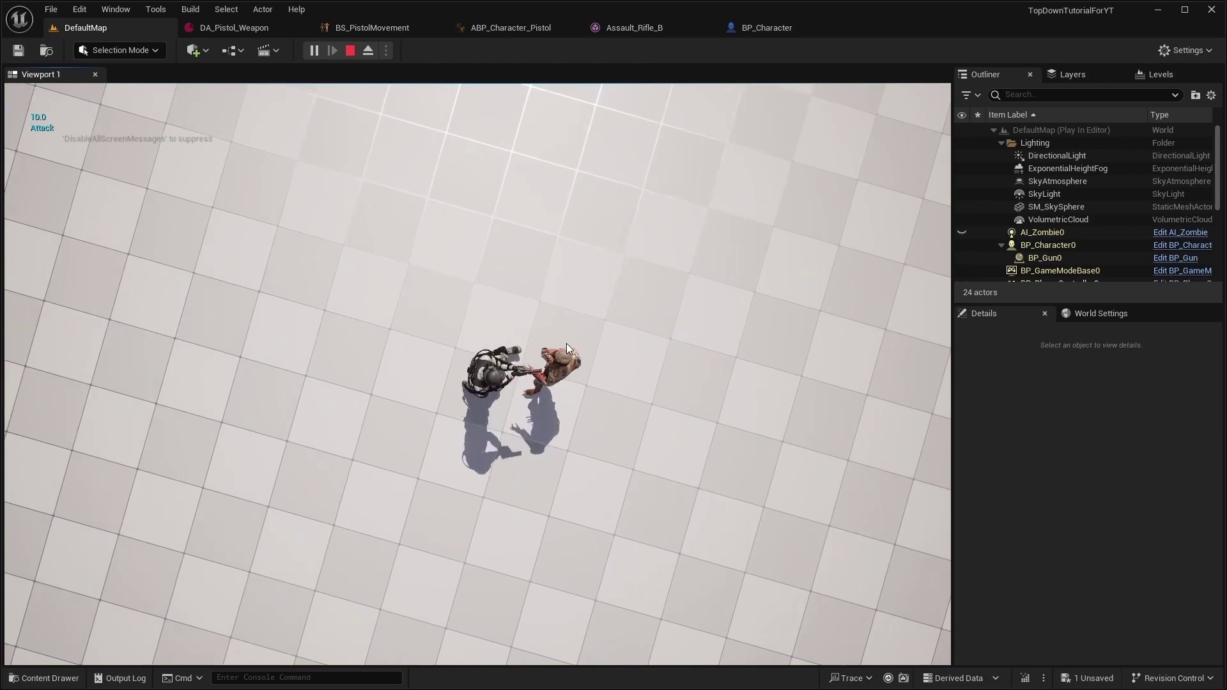
left_click(590, 330)
left_click(626, 339)
- Walk forward with W and keep firing, sweeping a stream of bullets left
key("w")
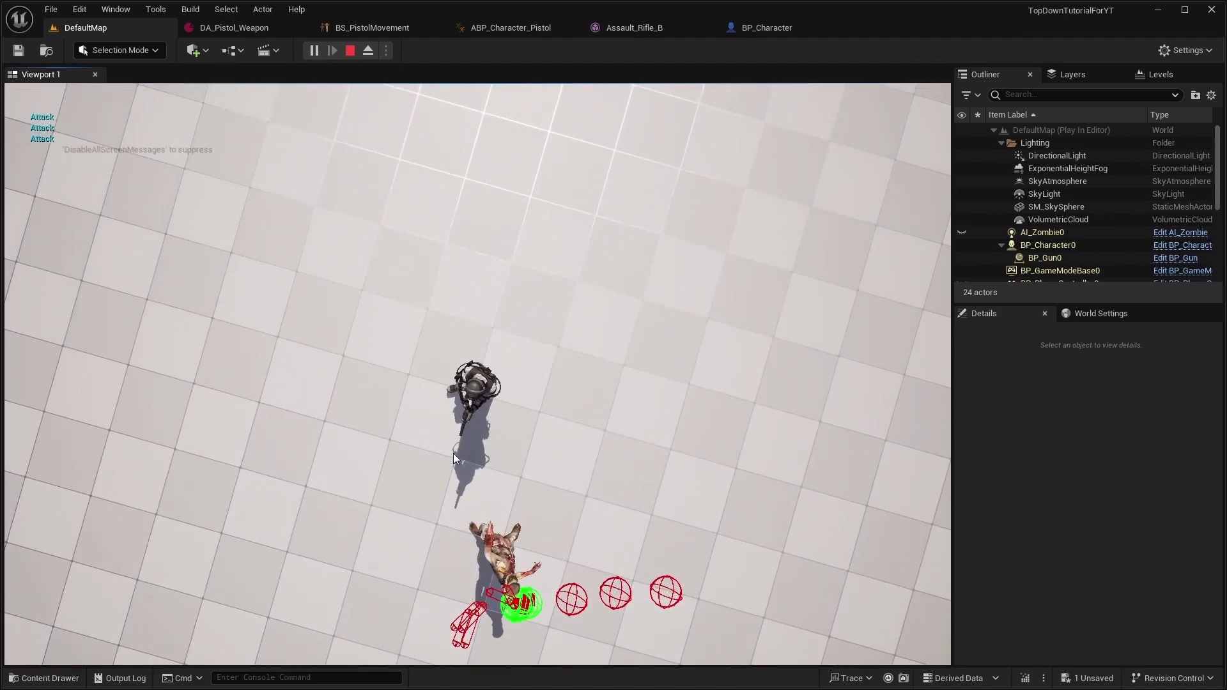
left_click(454, 453)
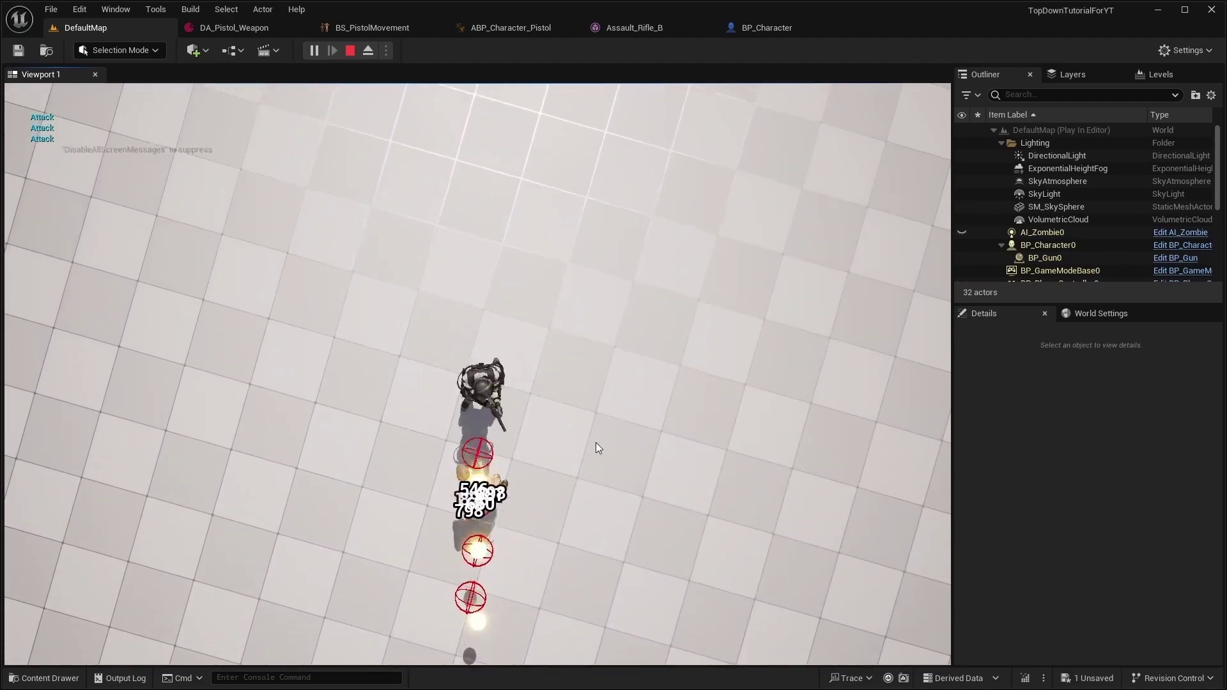
left_click(531, 286)
mouse_move(531, 286)
left_mouse_down()
mouse_move(347, 300)
mouse_move(336, 278)
left_mouse_up()
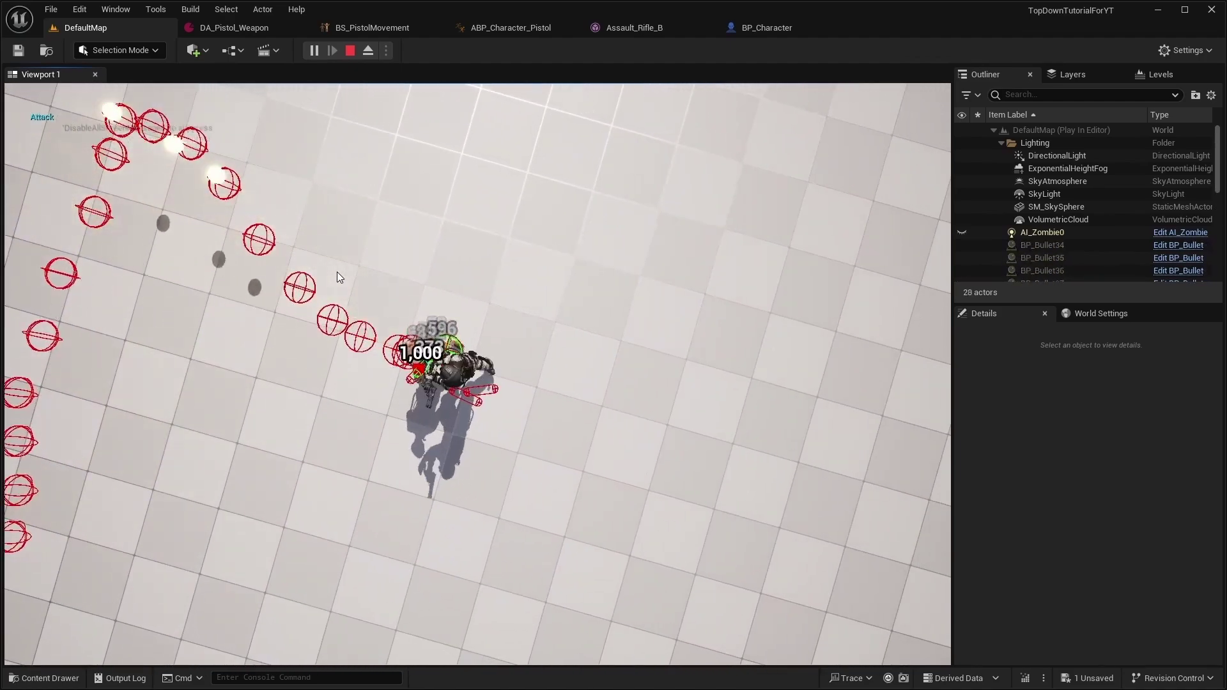